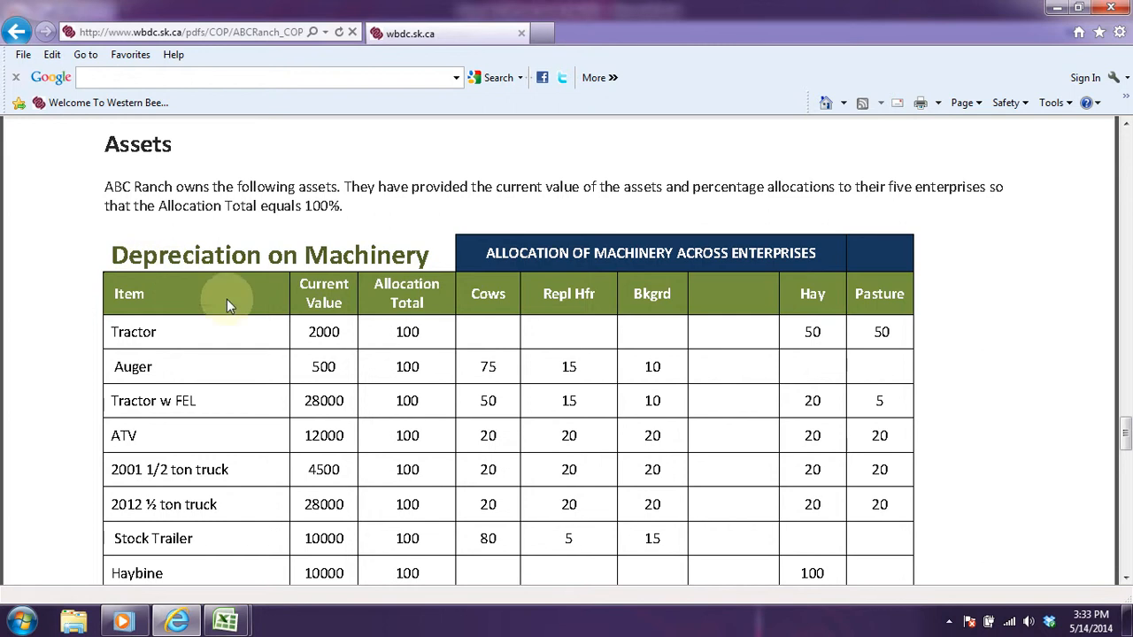
Review ABC Ranch's machinery and building depreciation tables, and switch to the Copy of COPTool_Excel_Mar2014 workbook in Excel
scroll(227, 298, "down", 5)
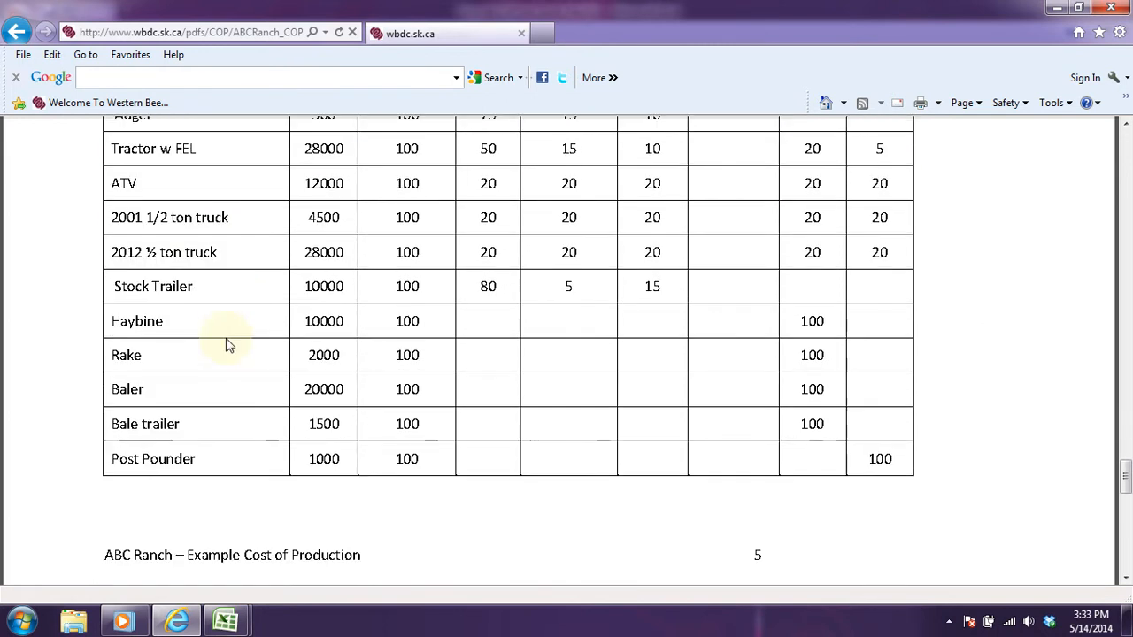
scroll(226, 345, "down", 5)
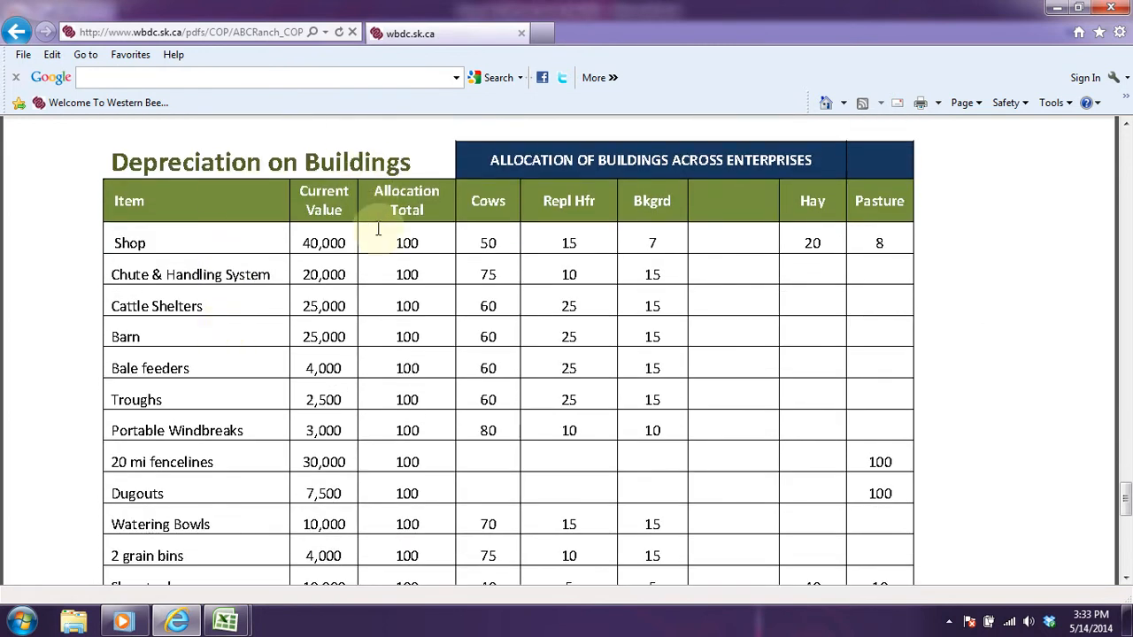
scroll(378, 235, "up", 6)
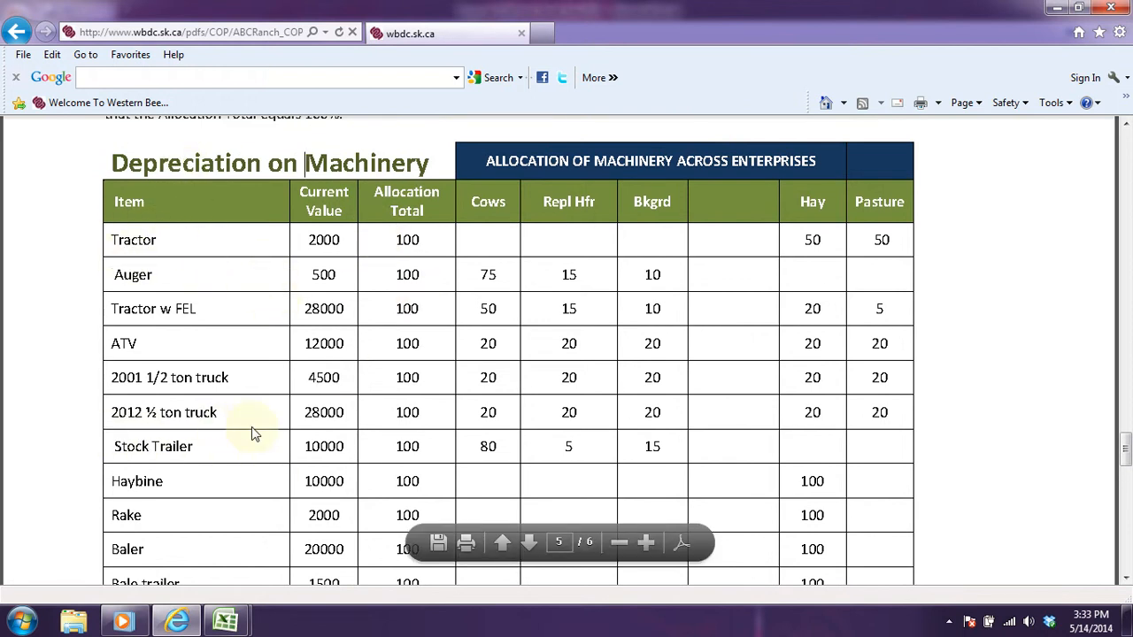
scroll(251, 424, "down", 1)
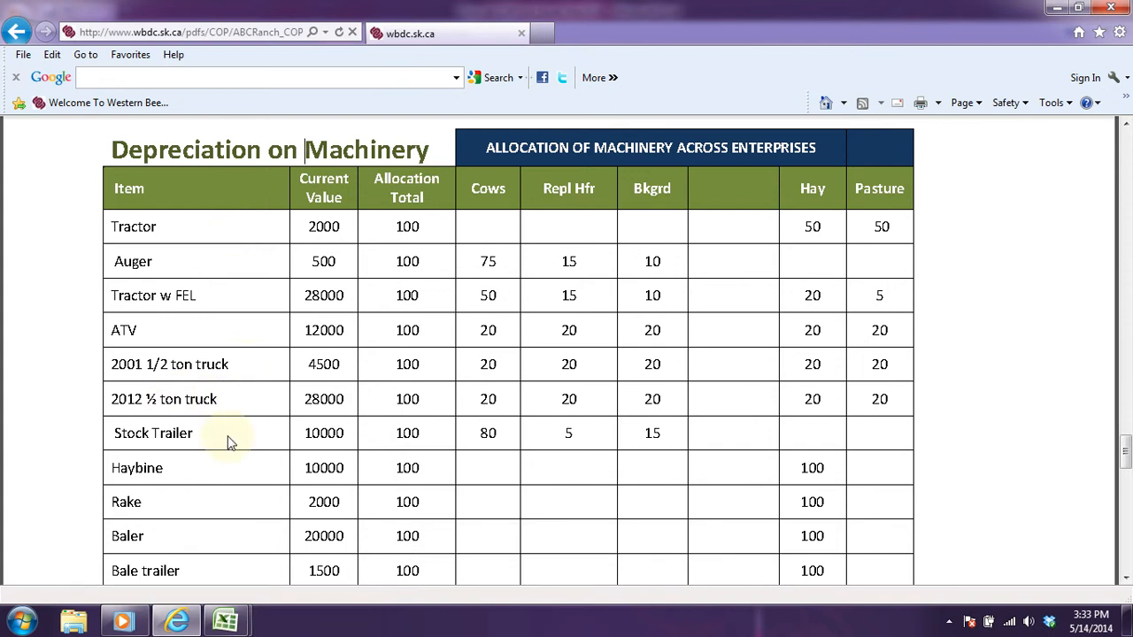
left_click(218, 624)
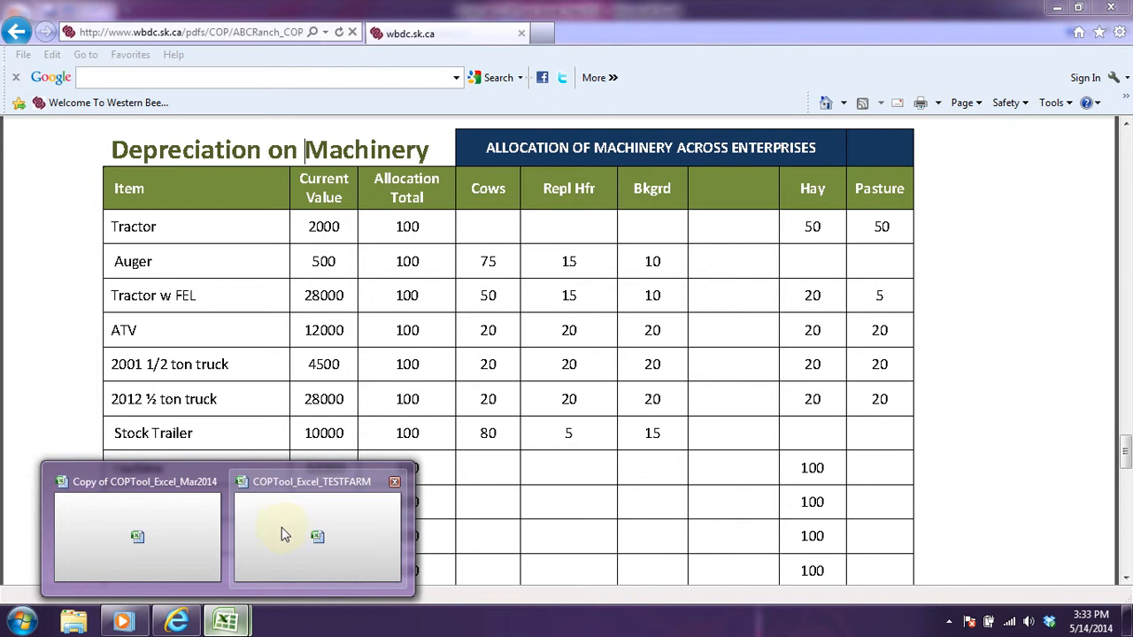
left_click(212, 529)
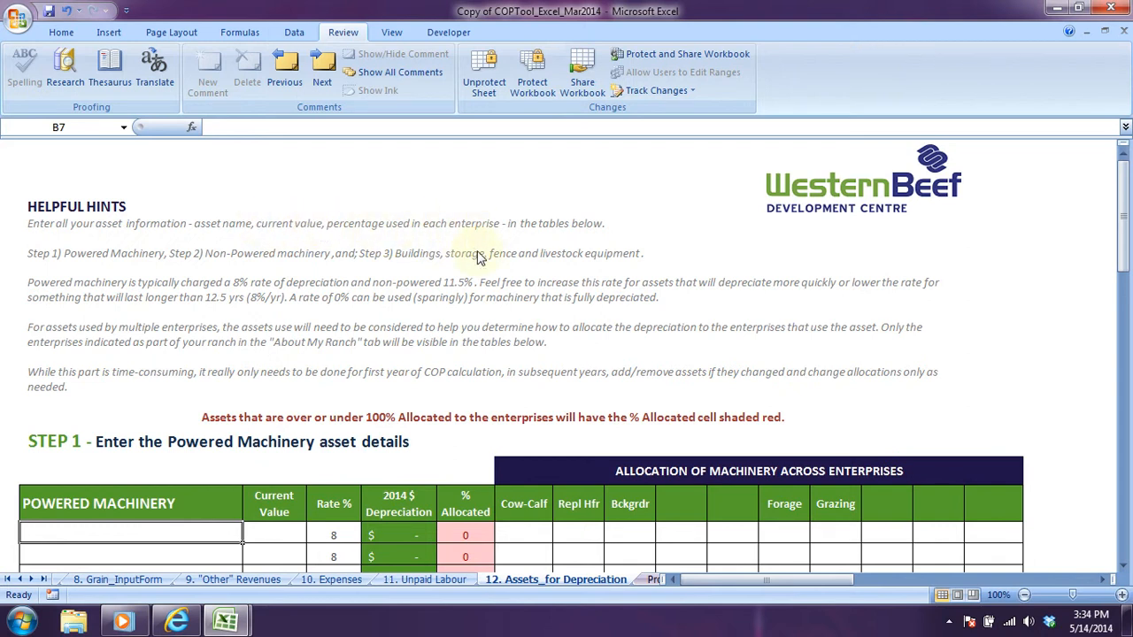
Enter Tractor as the first powered machinery asset with a current value of 2000
scroll(442, 305, "down", 7)
scroll(440, 305, "up", 8)
scroll(442, 303, "down", 5)
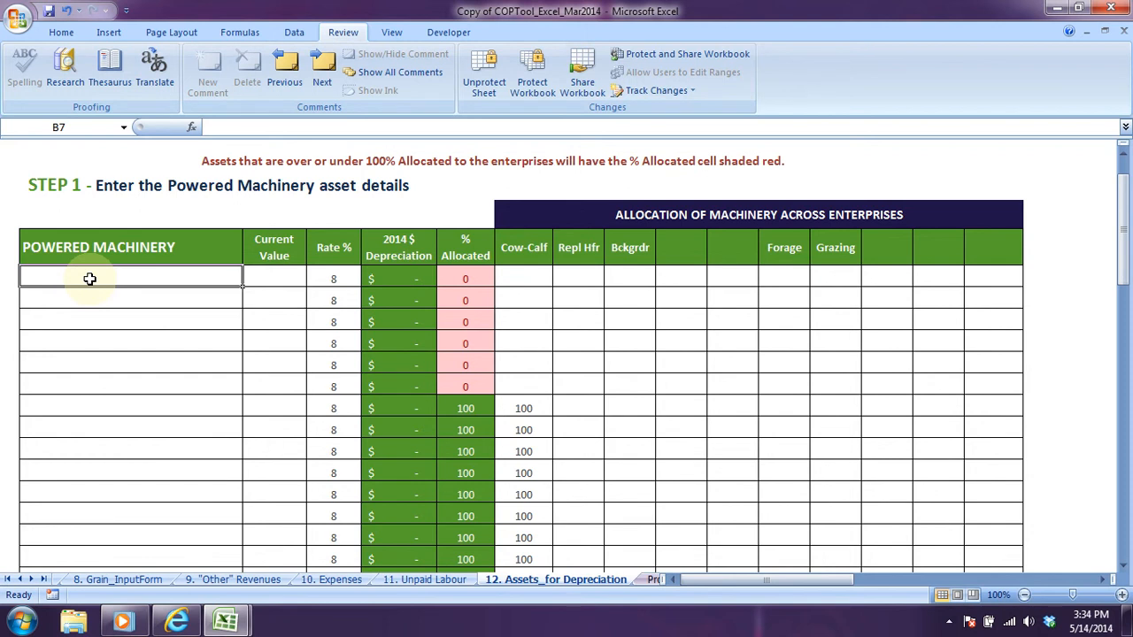
type("t")
type("Tracto")
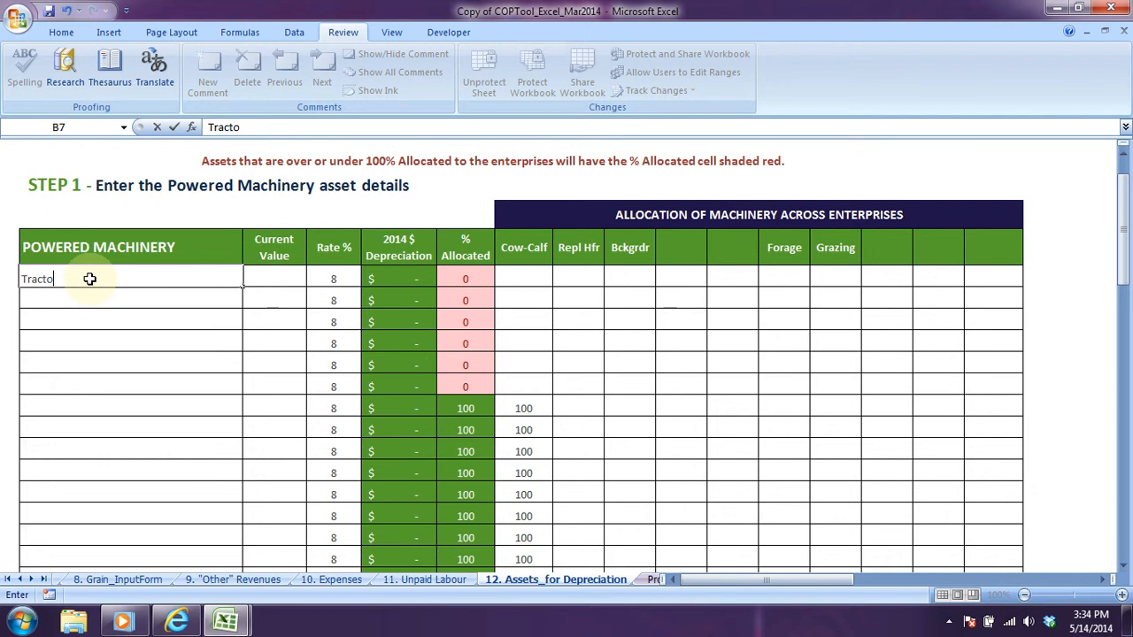
key("Tab")
type("2000")
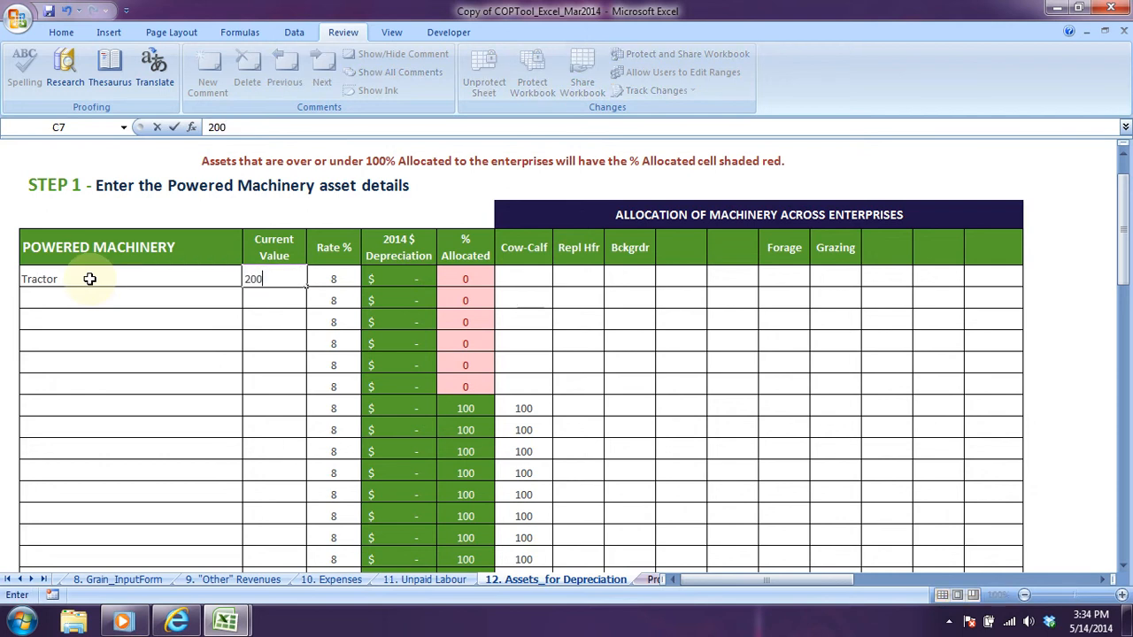
key("Tab")
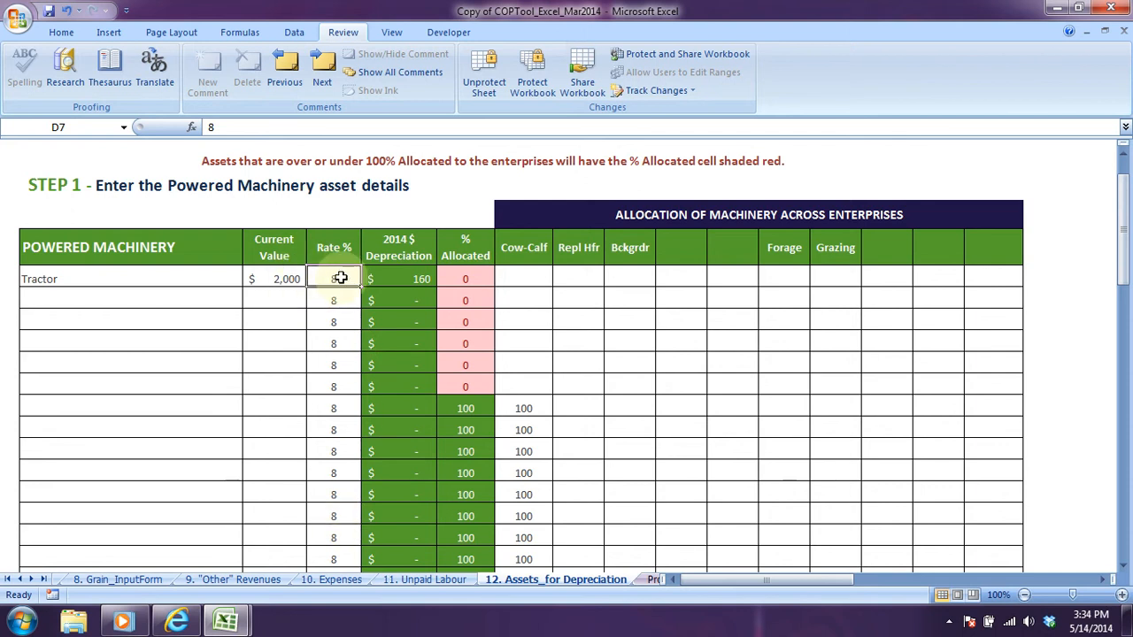
Try depreciation rates of 0 and 10 percent for the tractor, and restore its rate to 8
type("0")
key("Return")
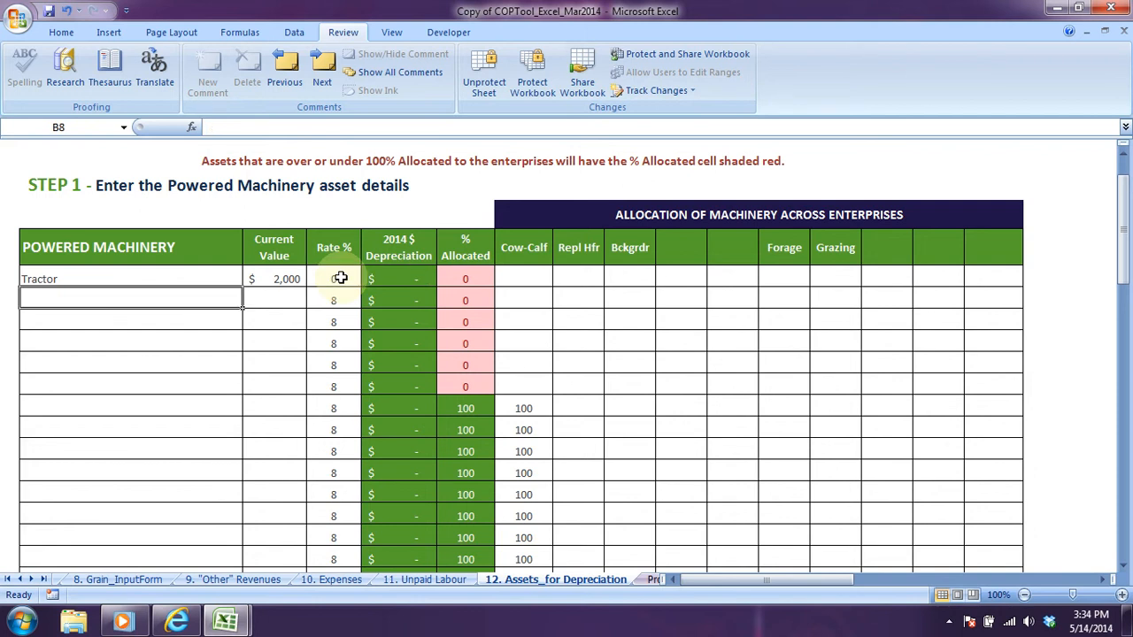
left_click(341, 278)
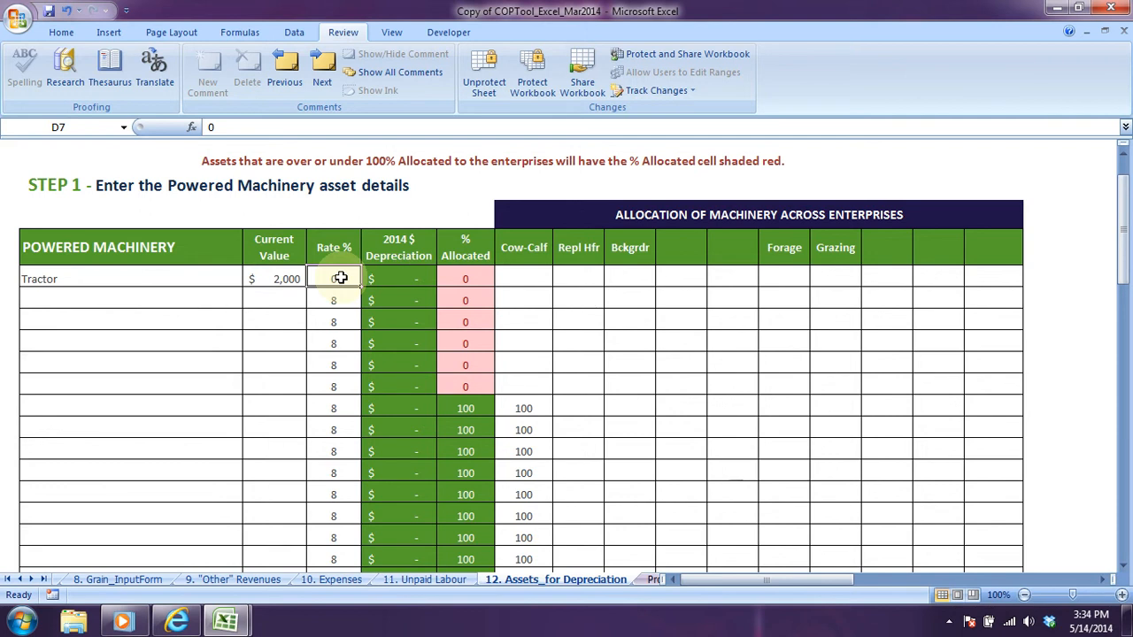
type("78")
key("BackSpace")
key("BackSpace")
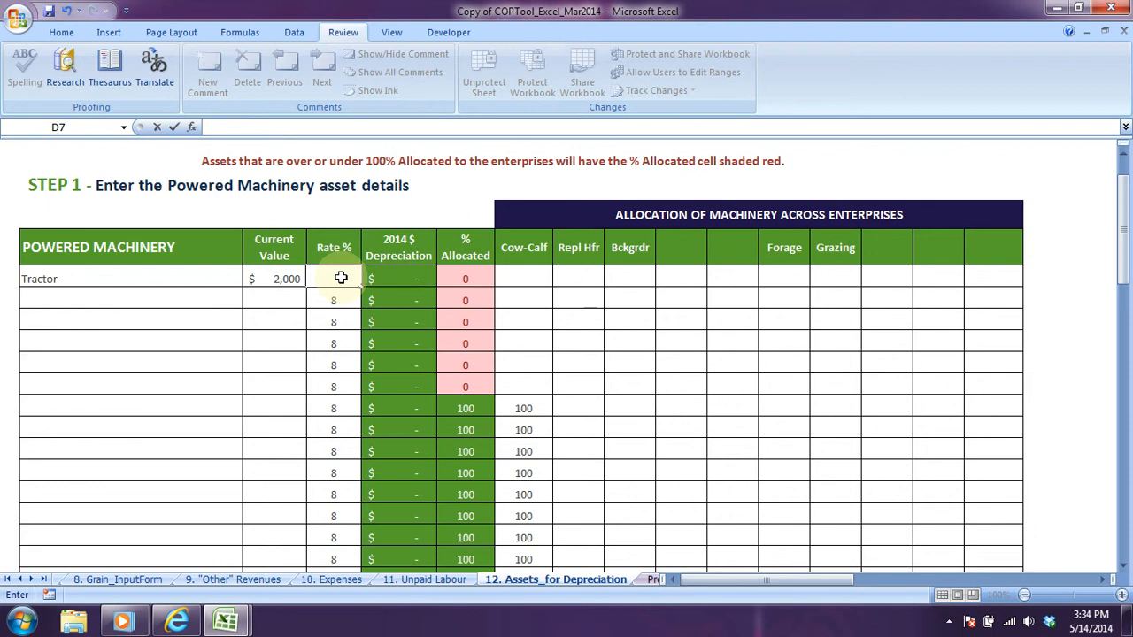
type("10")
key("Return")
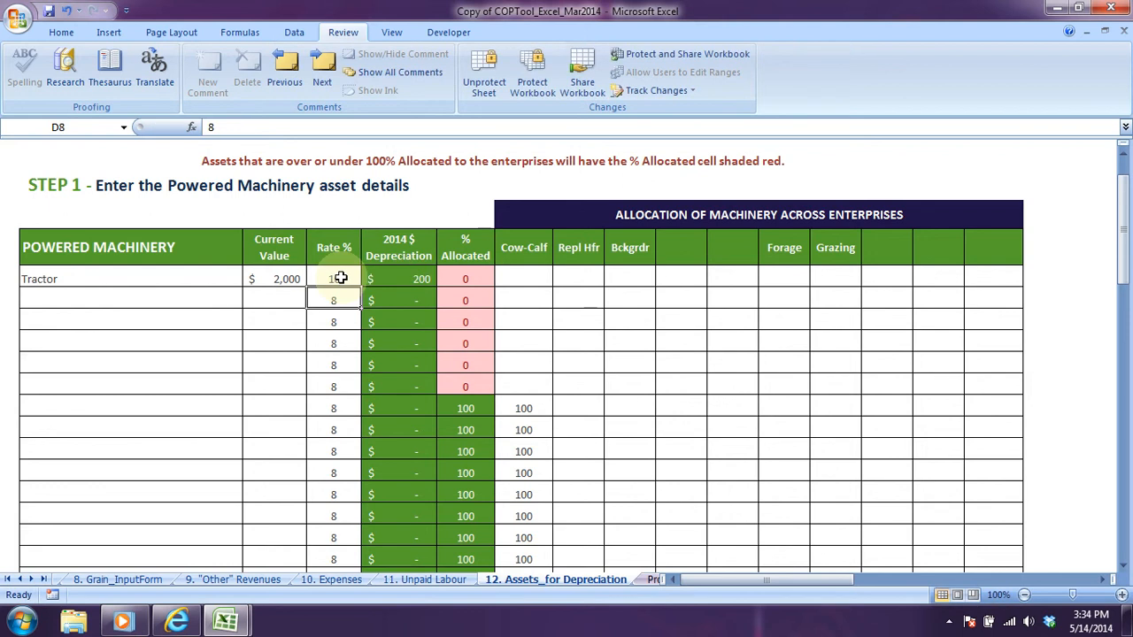
left_click(341, 278)
type("8")
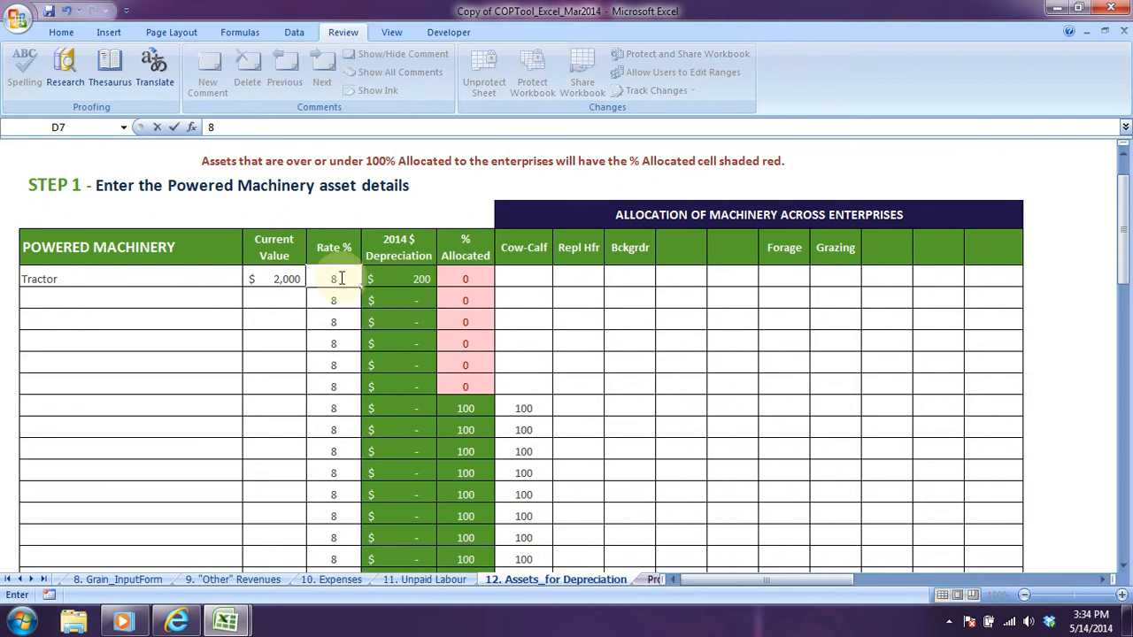
key("Return")
left_click(324, 277)
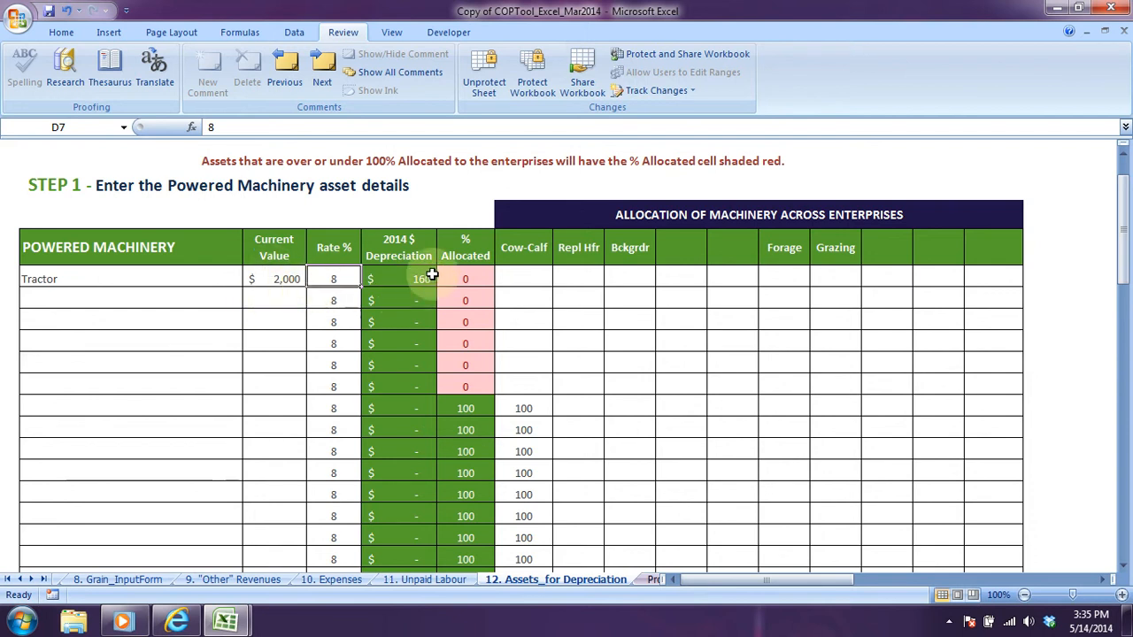
Allocate the tractor's use 50 percent to Forage and 50 percent to Grazing
left_click(529, 273)
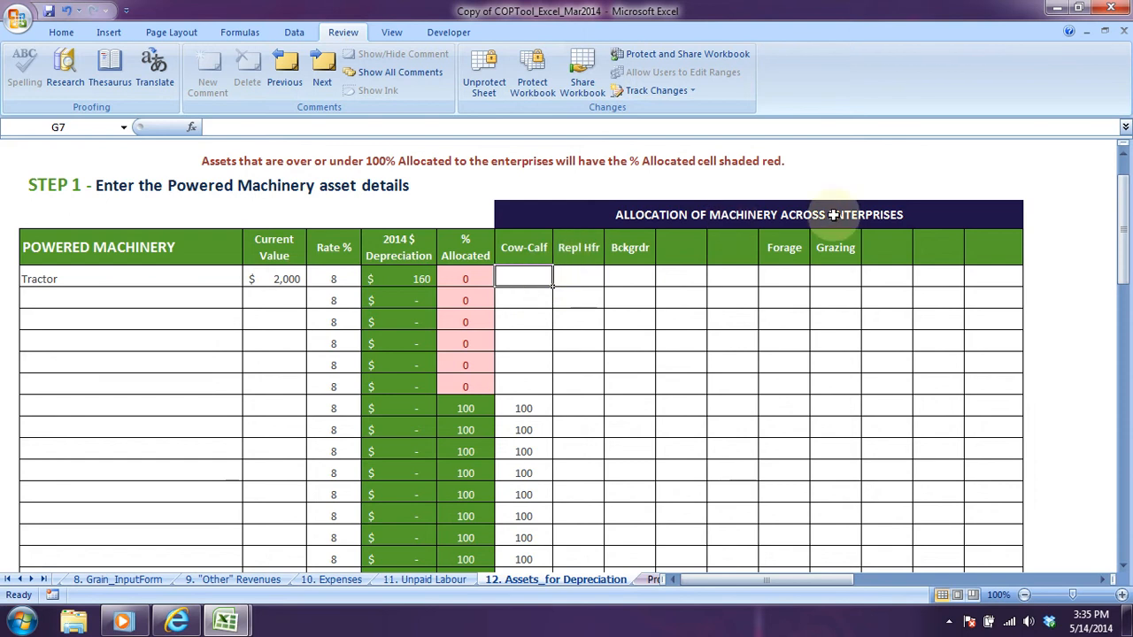
left_click(801, 270)
type("50")
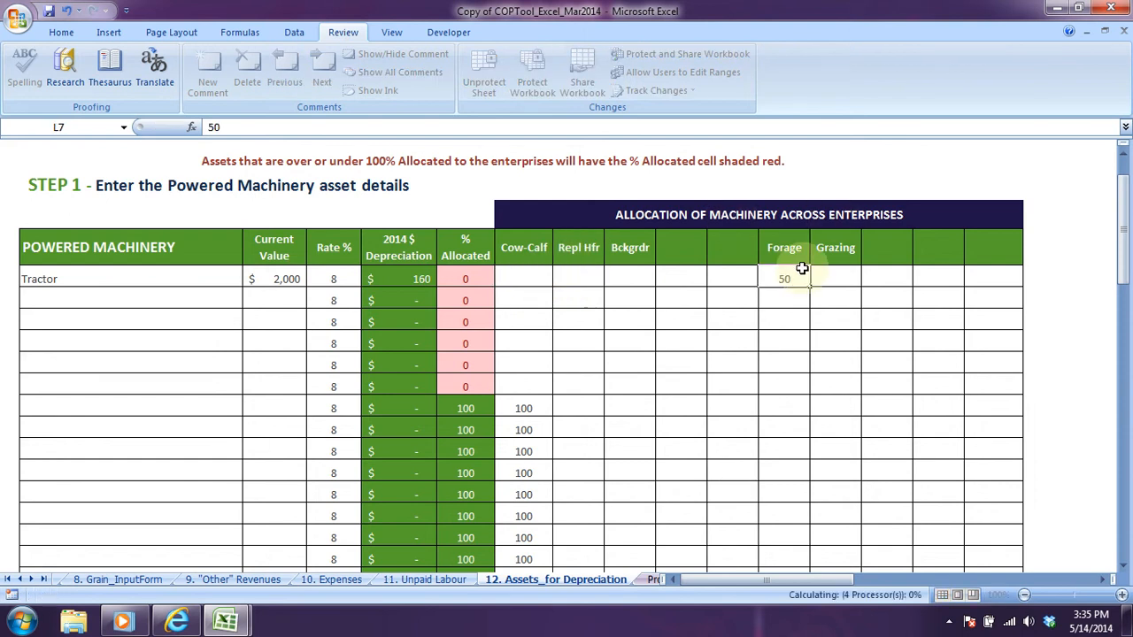
key("Tab")
type("50")
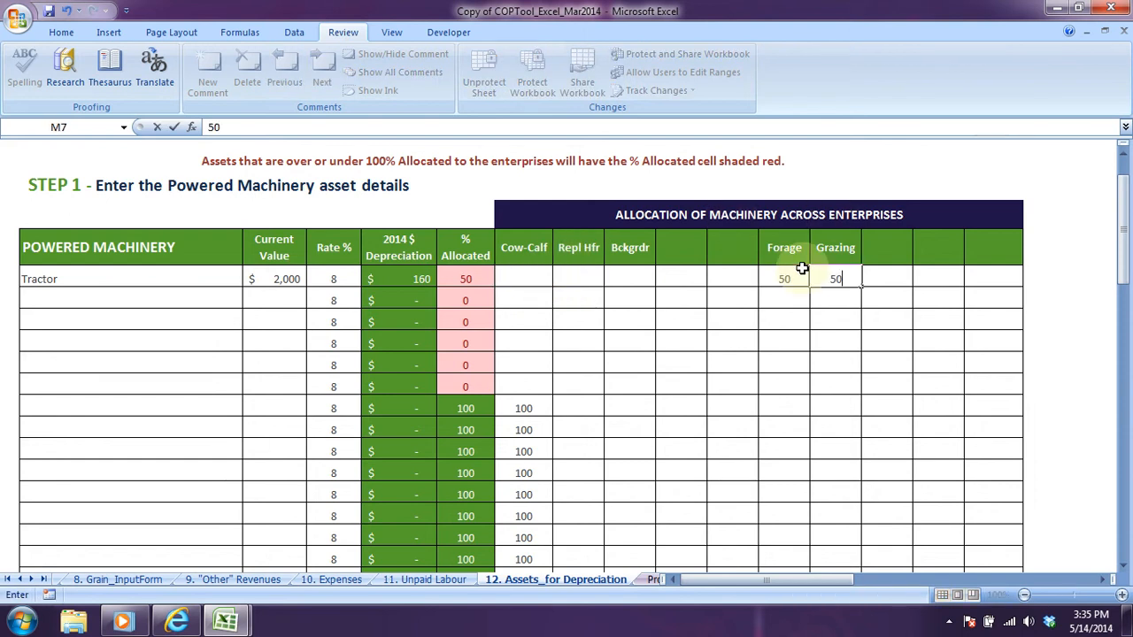
left_click(801, 269)
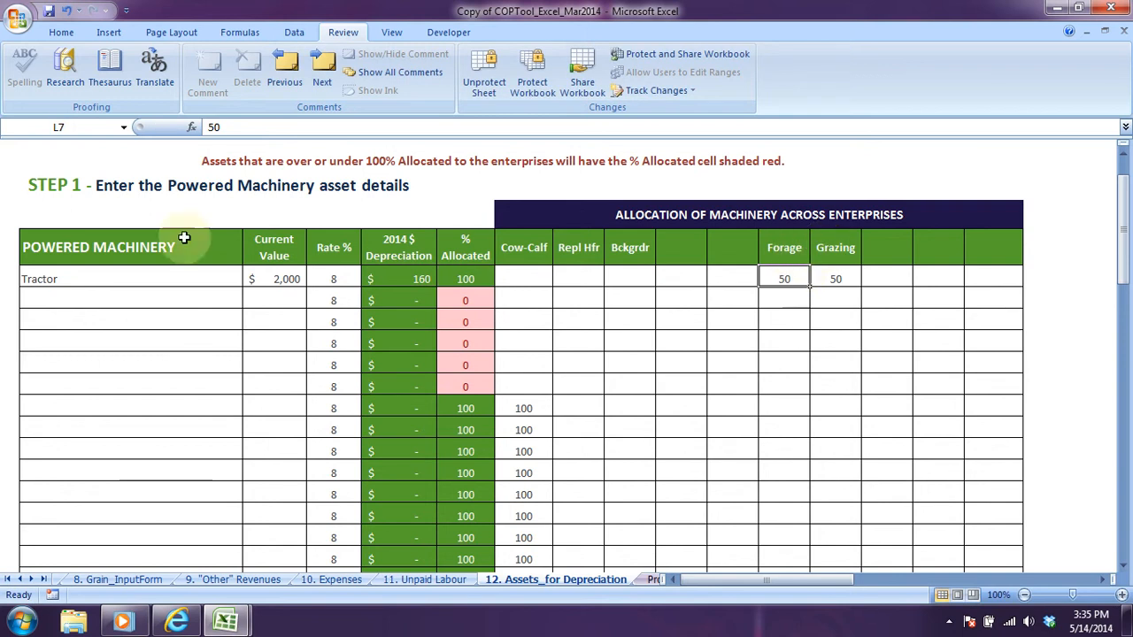
Enter Auger as the second powered machinery asset with a current value of 500
left_click(86, 302)
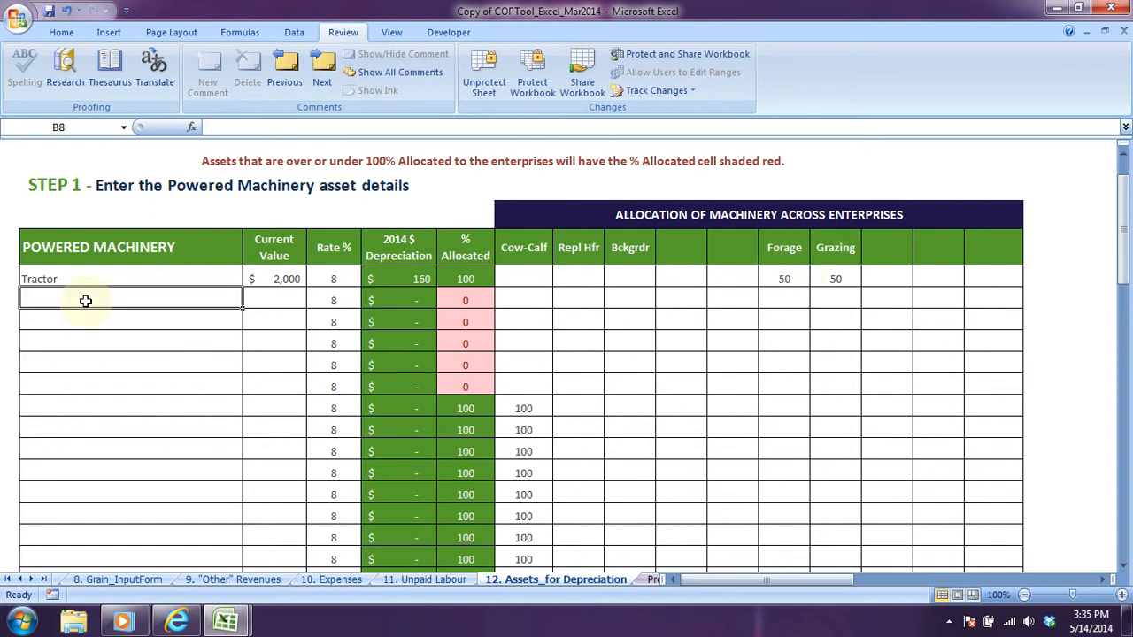
type("Auger")
key("Tab")
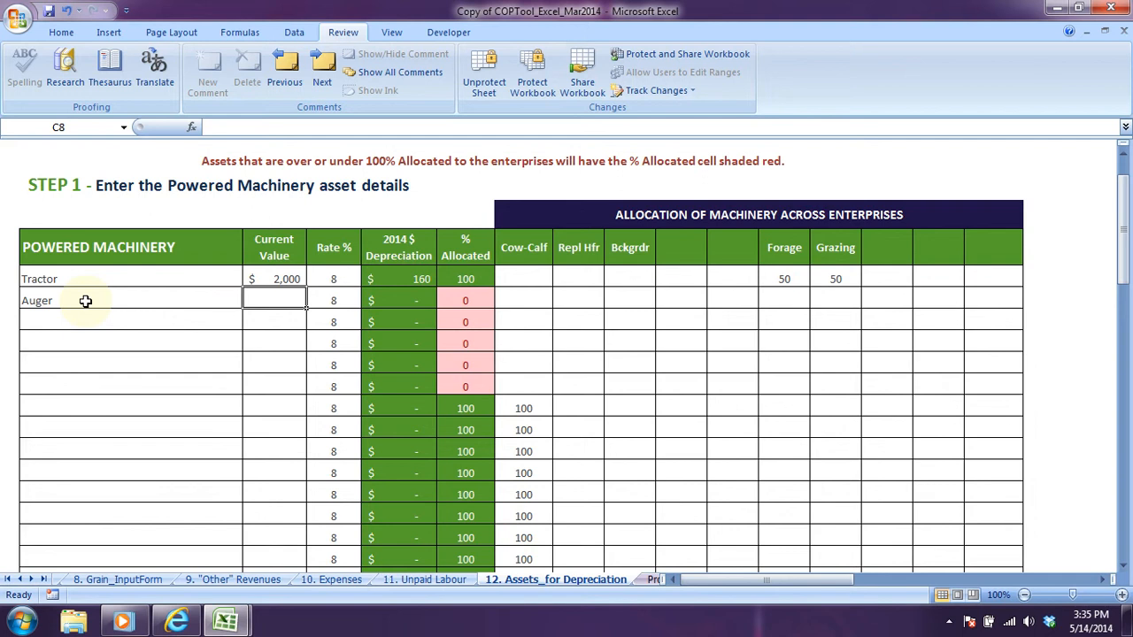
type("500")
key("Tab")
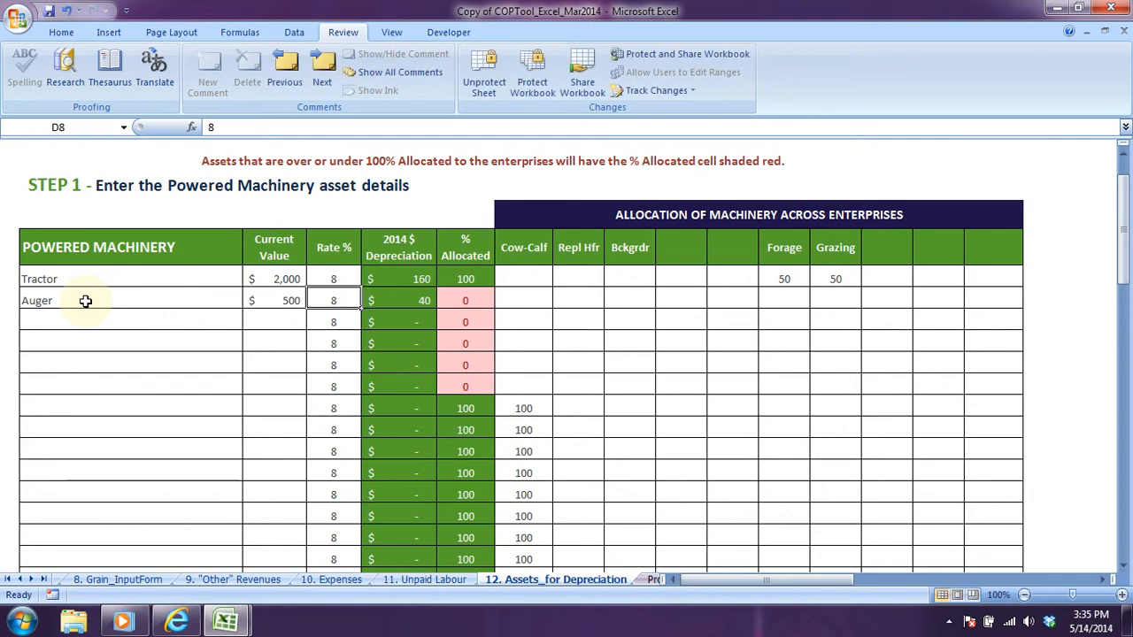
Allocate the auger's use 75 percent to Cow-Calf, 15 percent to Repl Hfr and 10 percent to Bckgrdr
left_click(520, 300)
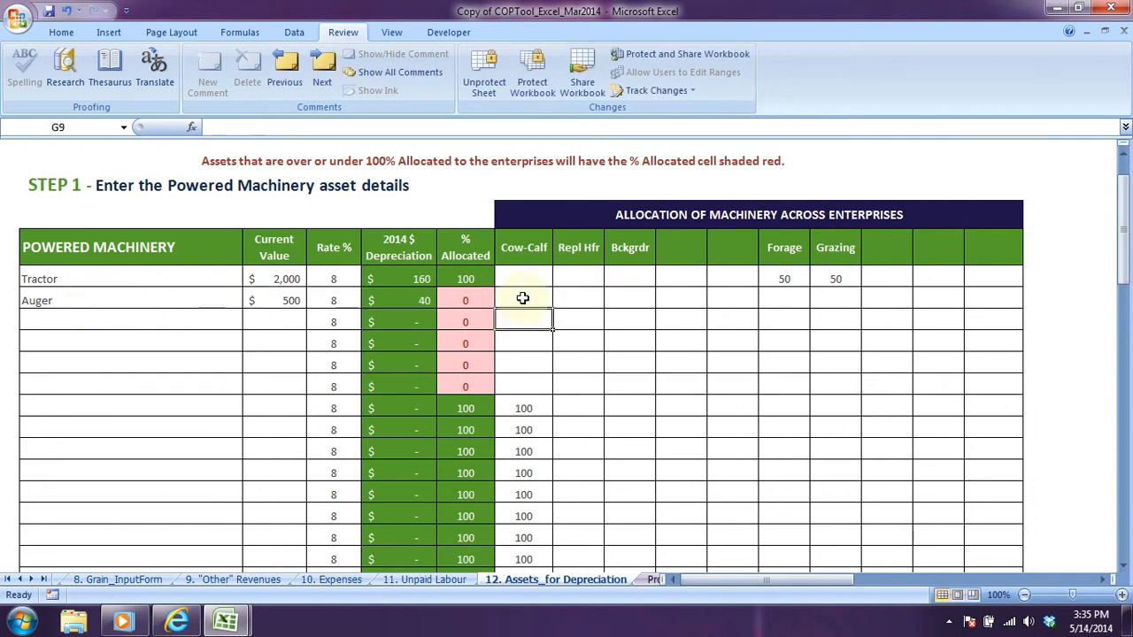
type("75")
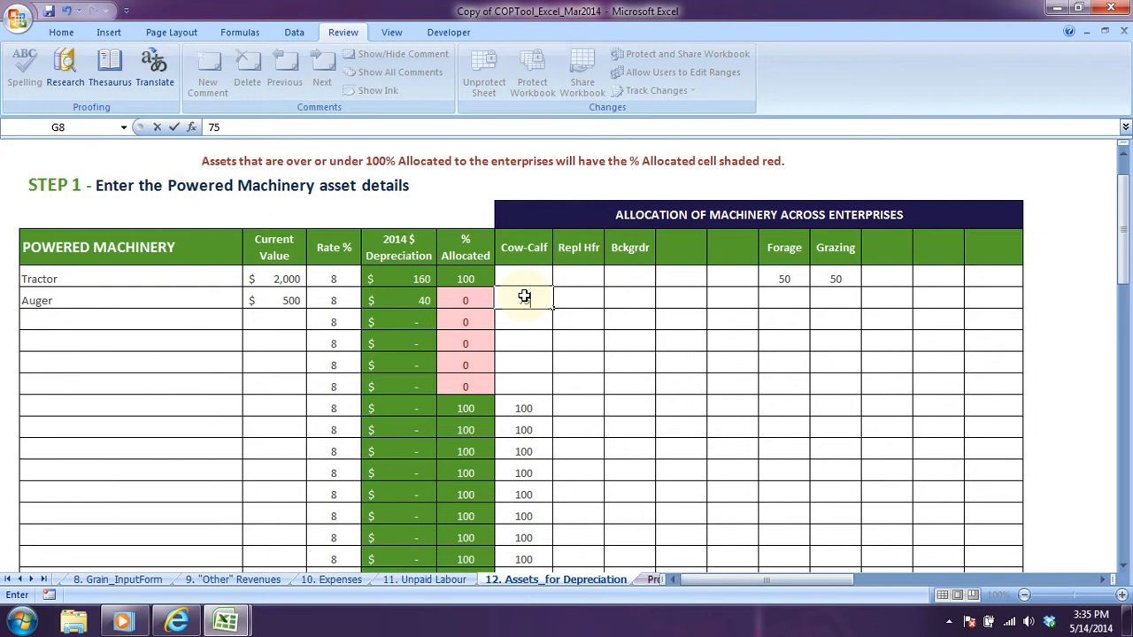
key("Tab")
type("15")
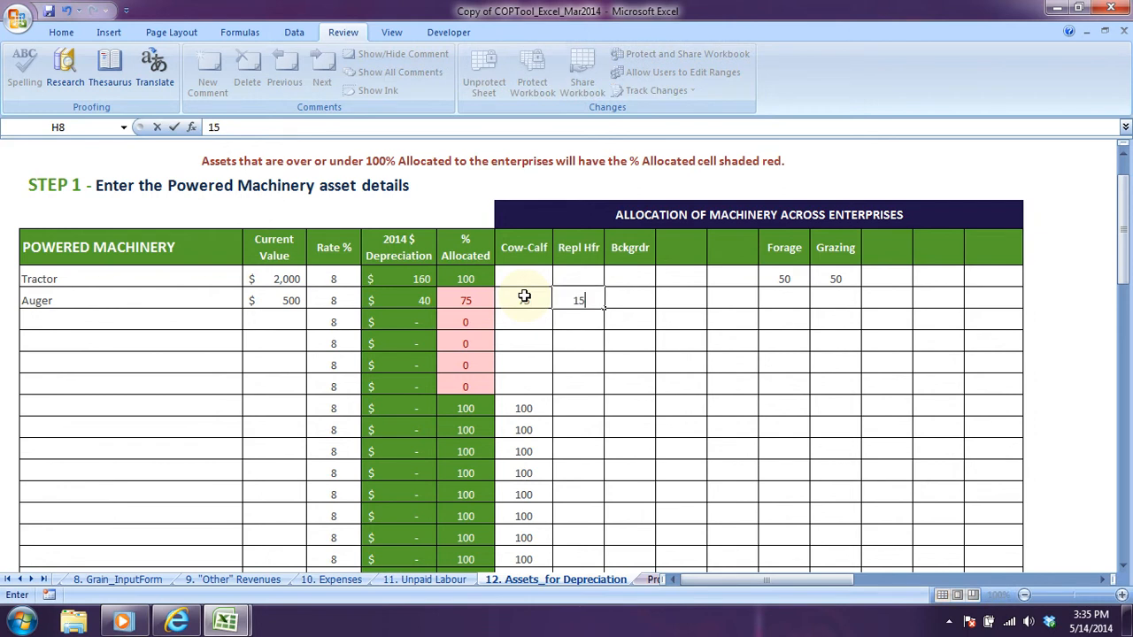
key("Return")
type("10")
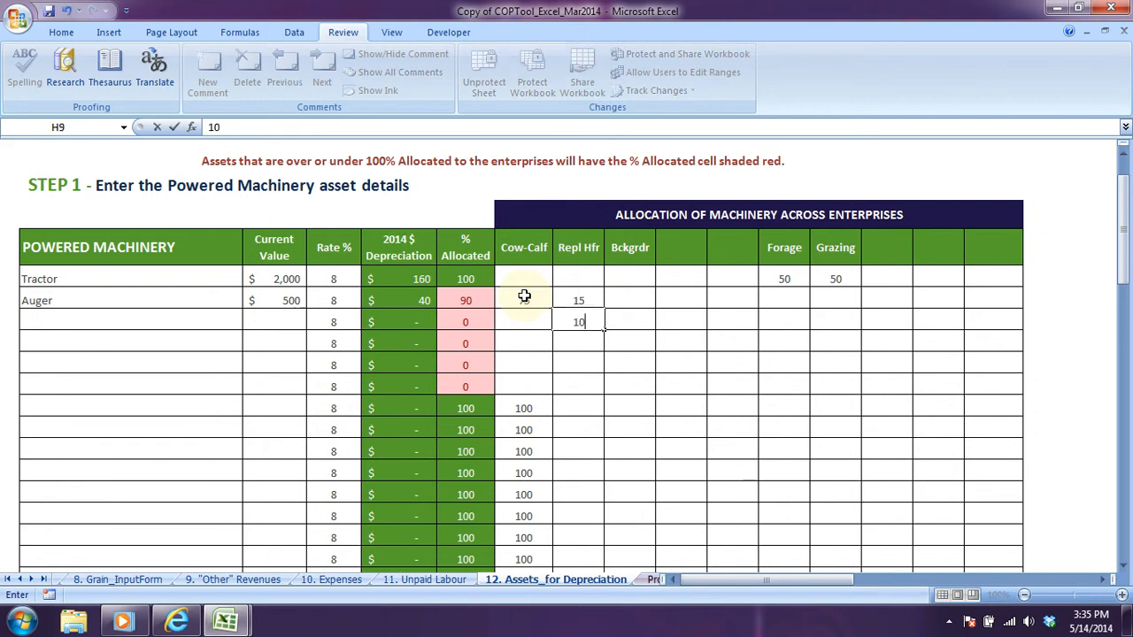
key("Escape")
left_click(641, 298)
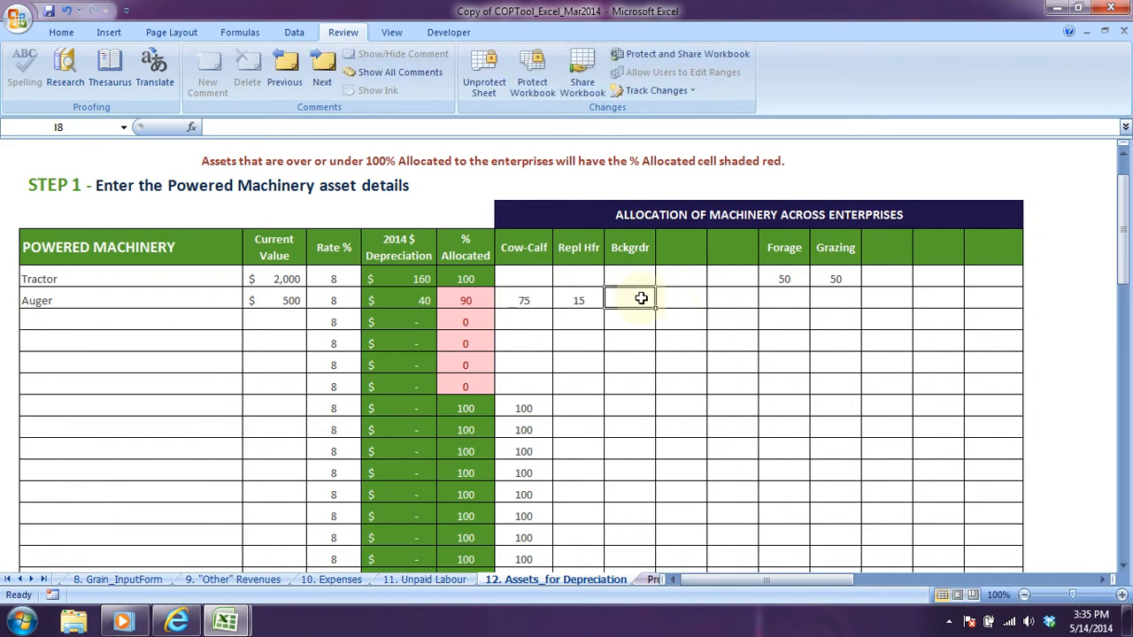
type("10")
key("Return")
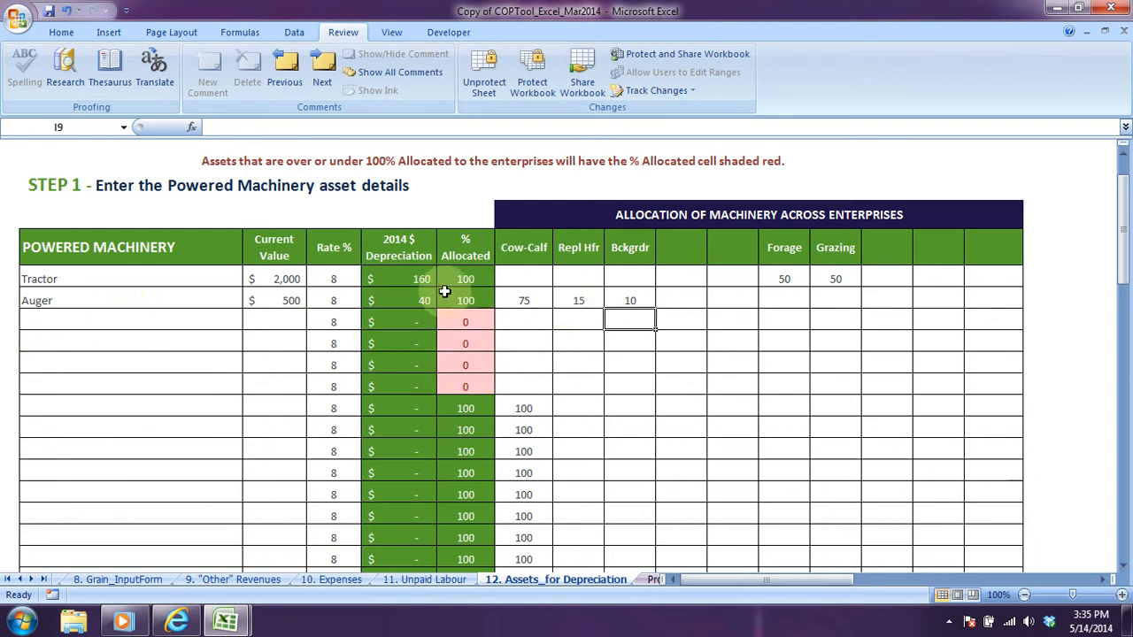
Enter Tractor w FEL as the third powered machinery asset with a current value of 28000
left_click(162, 322)
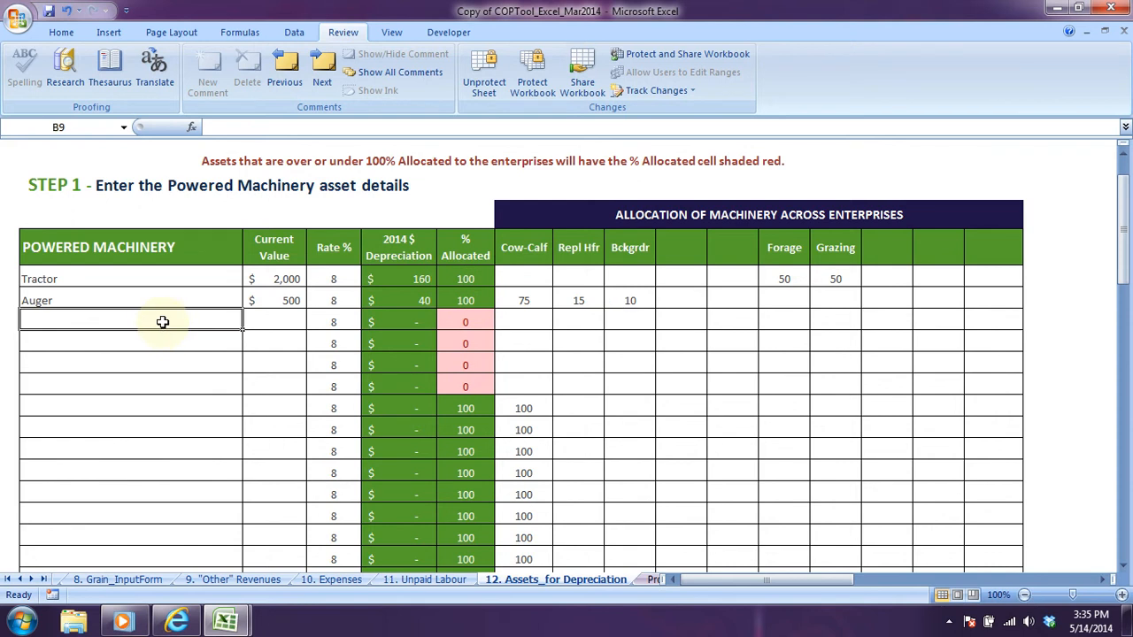
type("Tractor w FE")
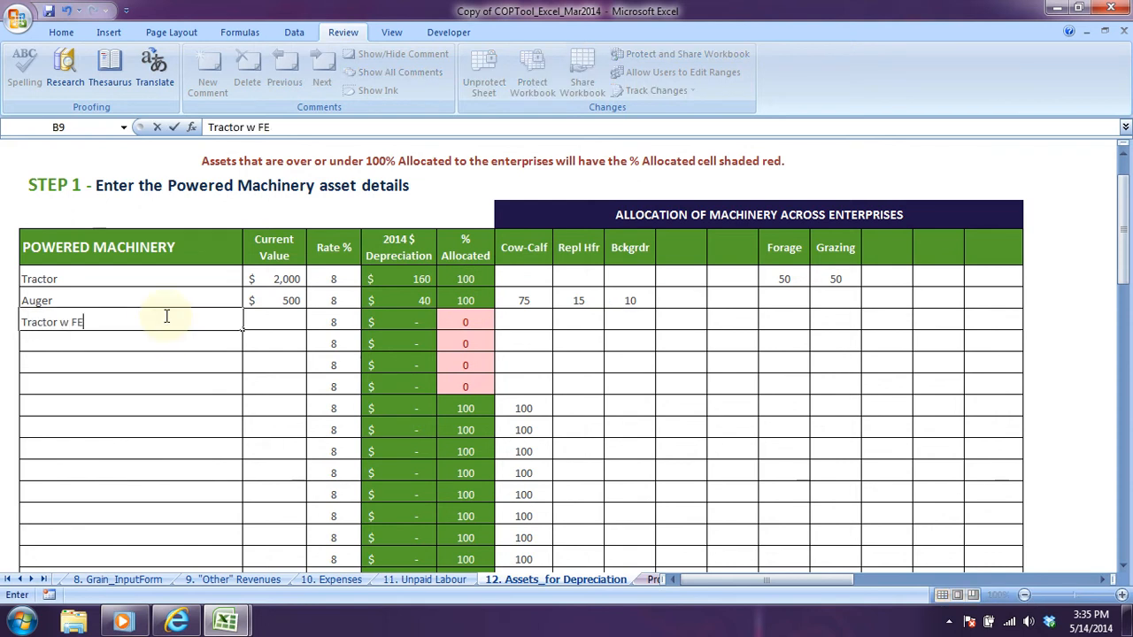
type("L")
key("Tab")
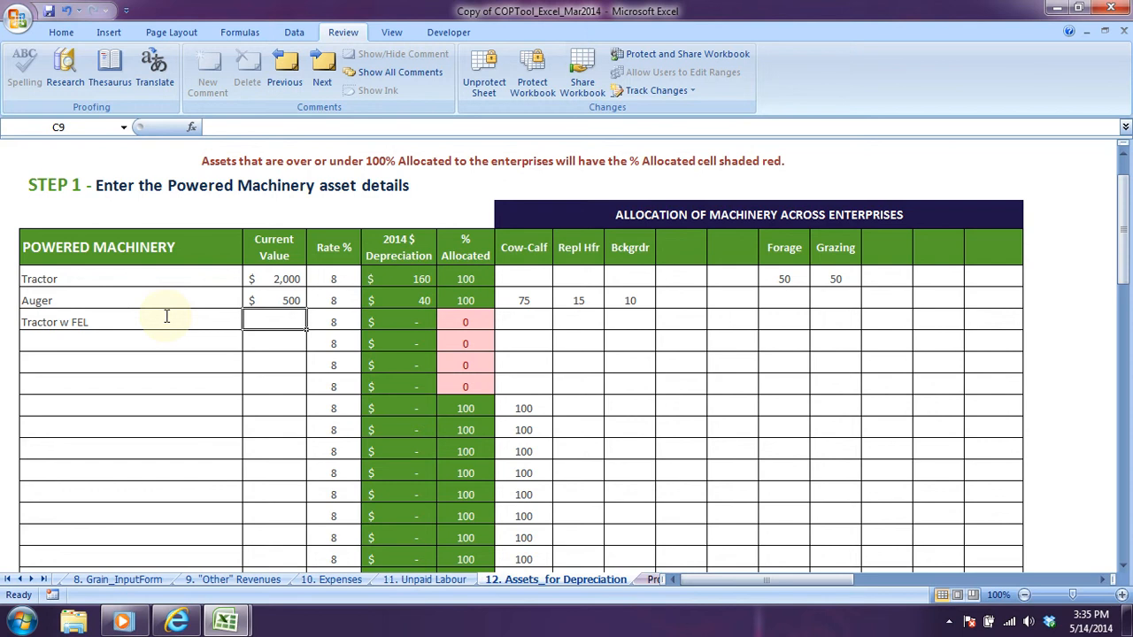
type("28000")
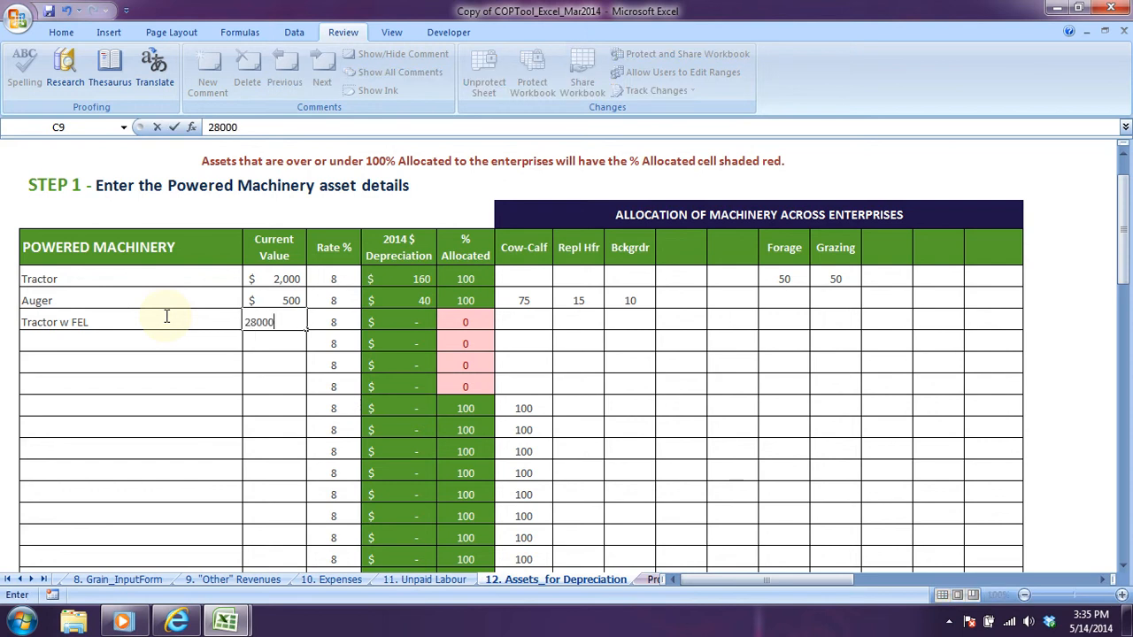
key("Tab")
key("Tab")
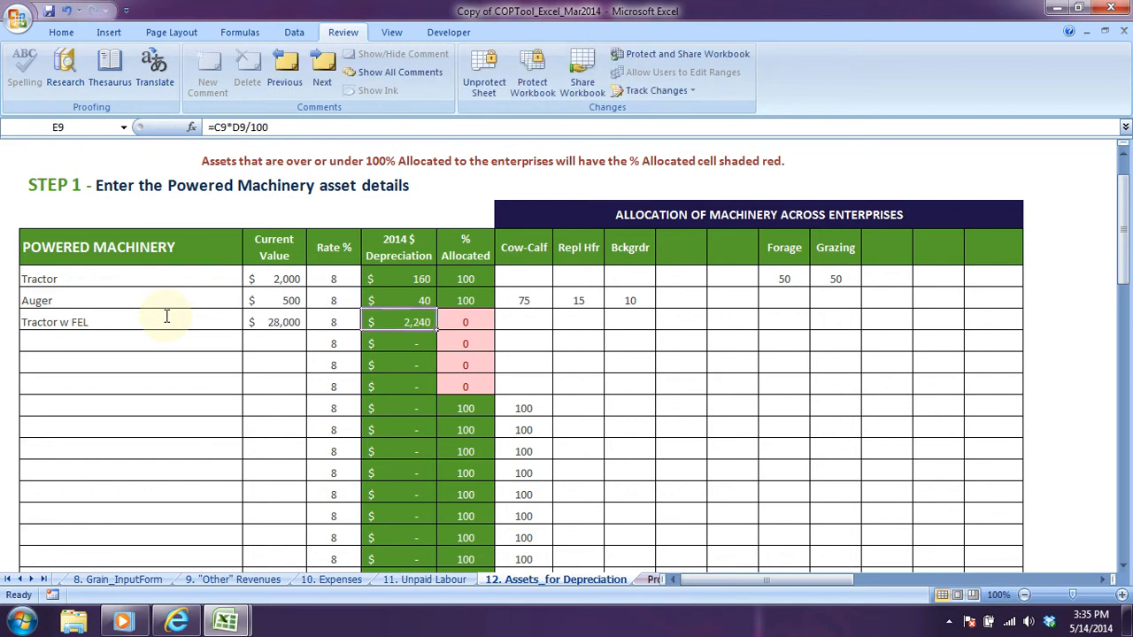
key("Tab")
key("Tab")
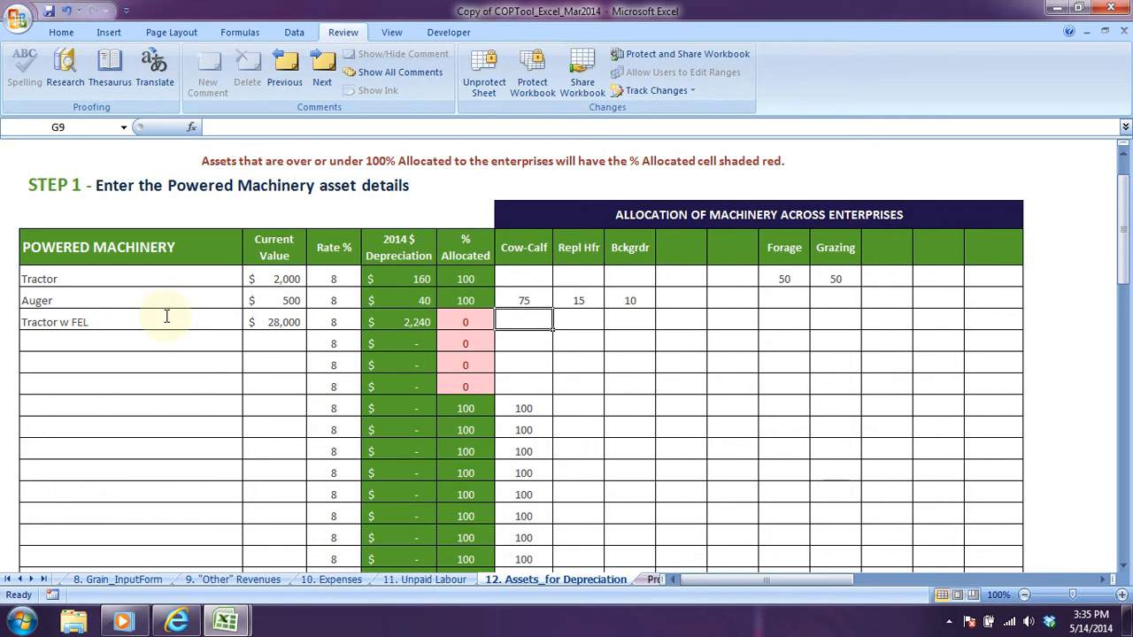
Allocate the Tractor w FEL's use 50 percent to Cow-Calf, 15 percent to Repl Hfr and 10 percent to Bckgrdr
type("50")
key("Tab")
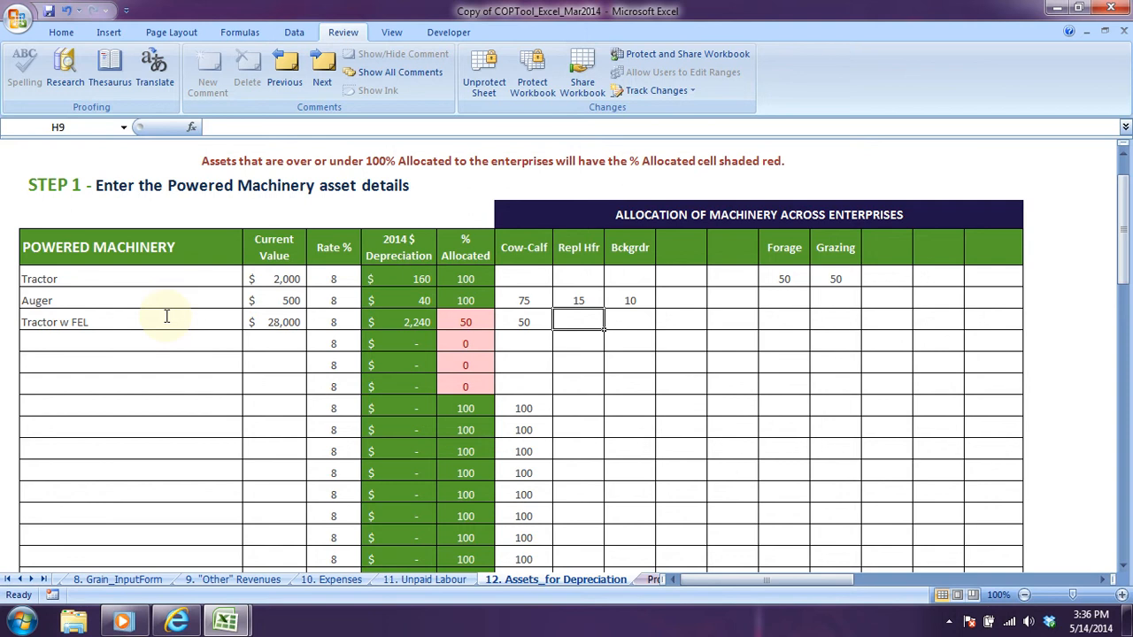
key("Return")
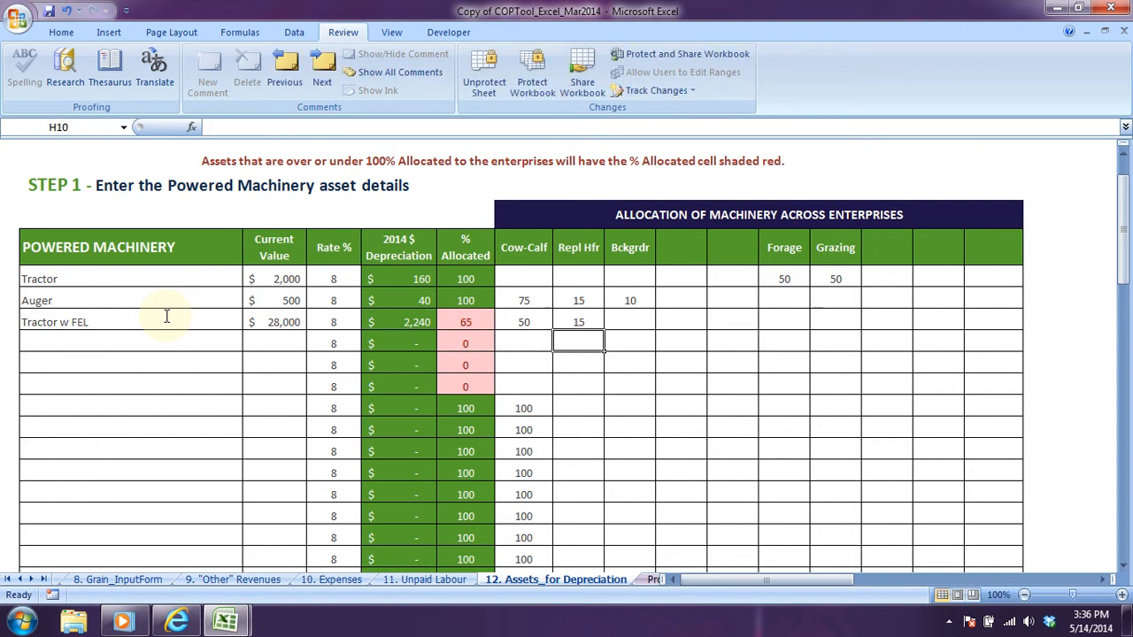
type("1")
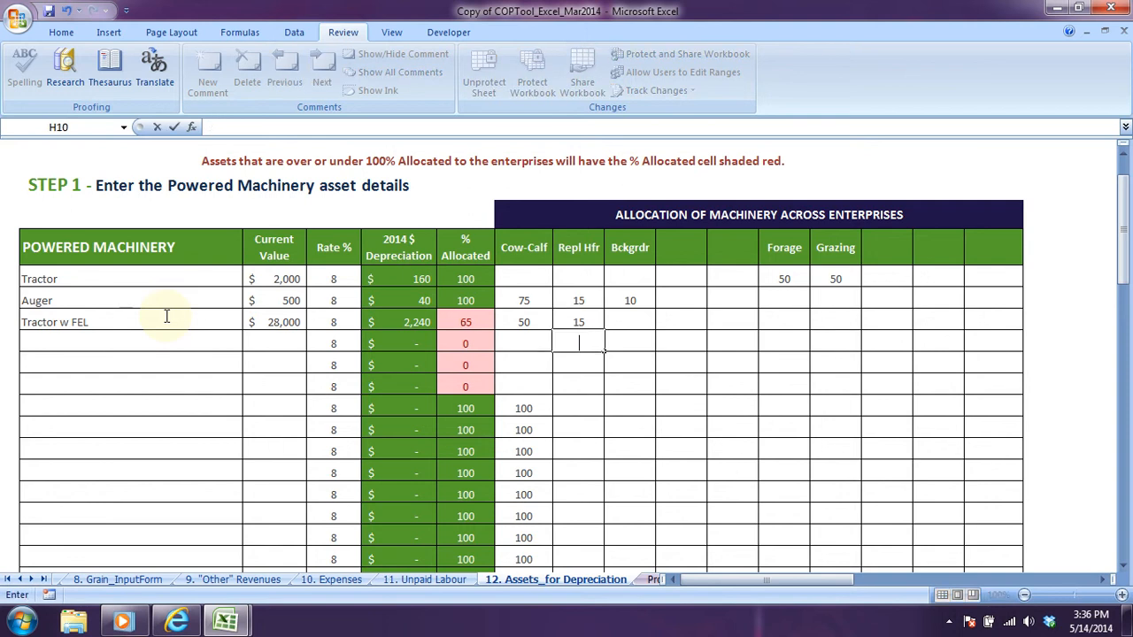
key("Up")
key("Right")
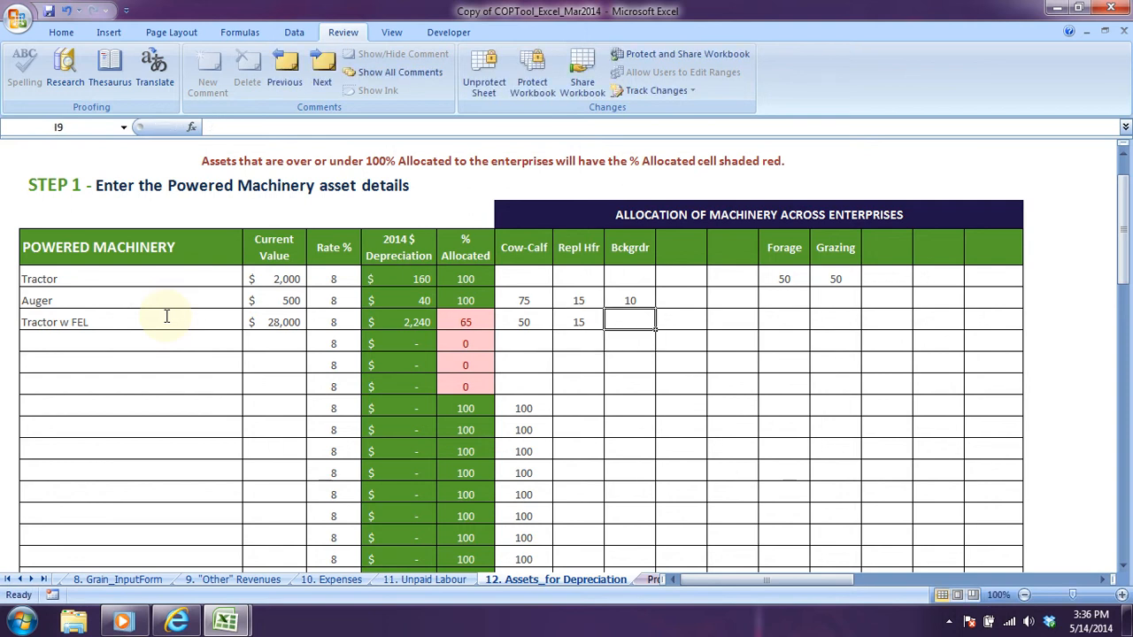
type("10")
key("Tab")
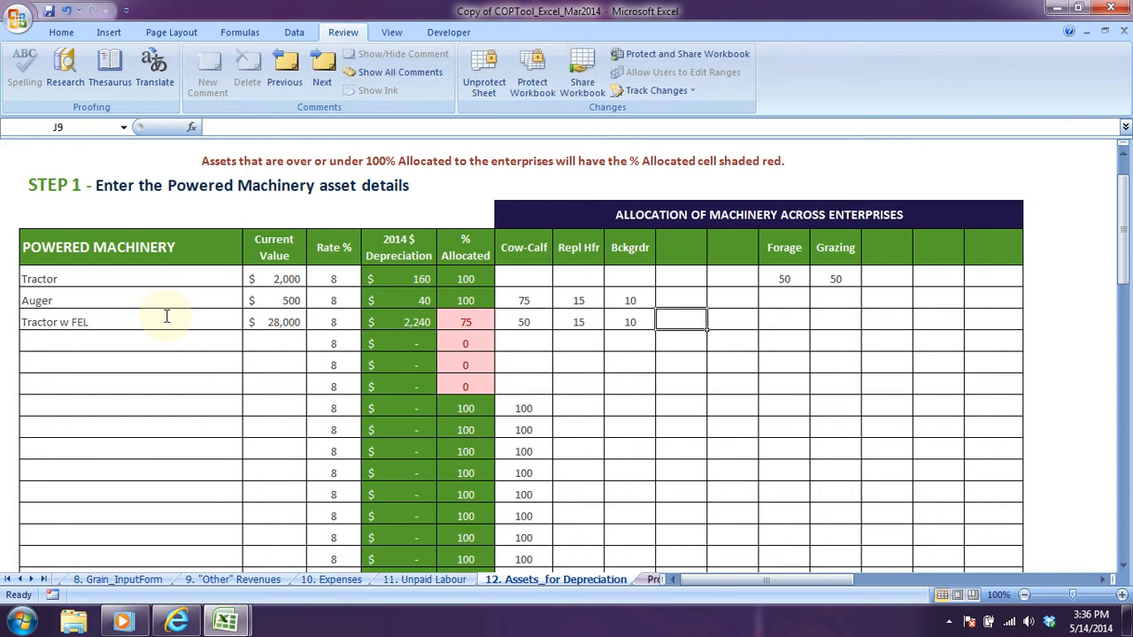
Allocate the remaining use of the Tractor w FEL 20 percent to Forage and 5 percent to Grazing
key("Left")
key("Left")
key("Right")
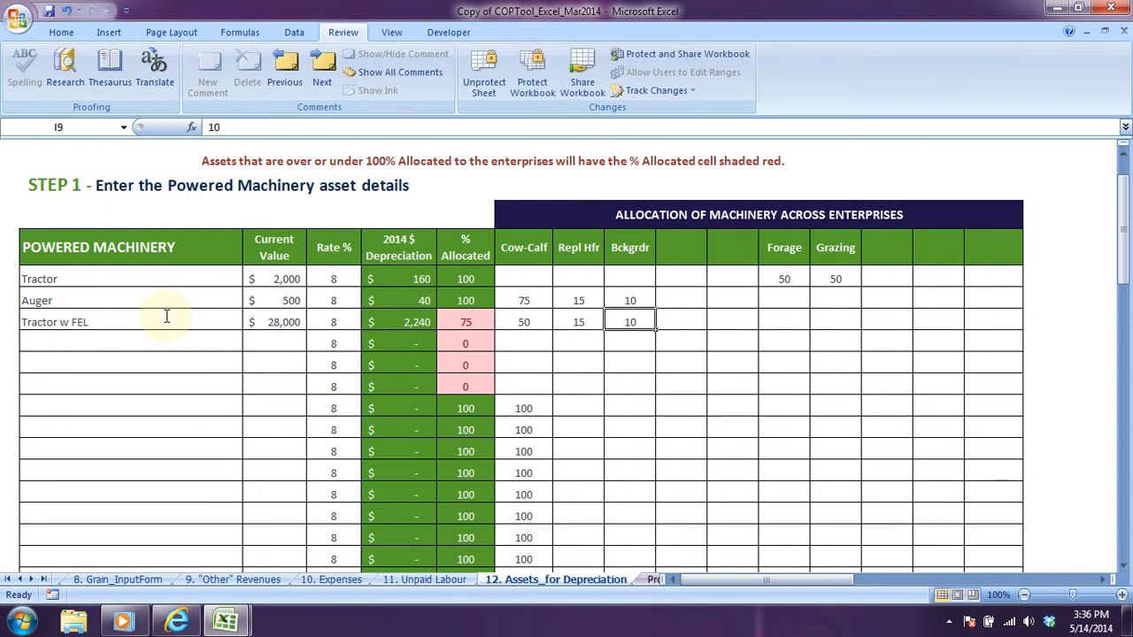
key("Right")
key("Right")
key("Right")
type("2")
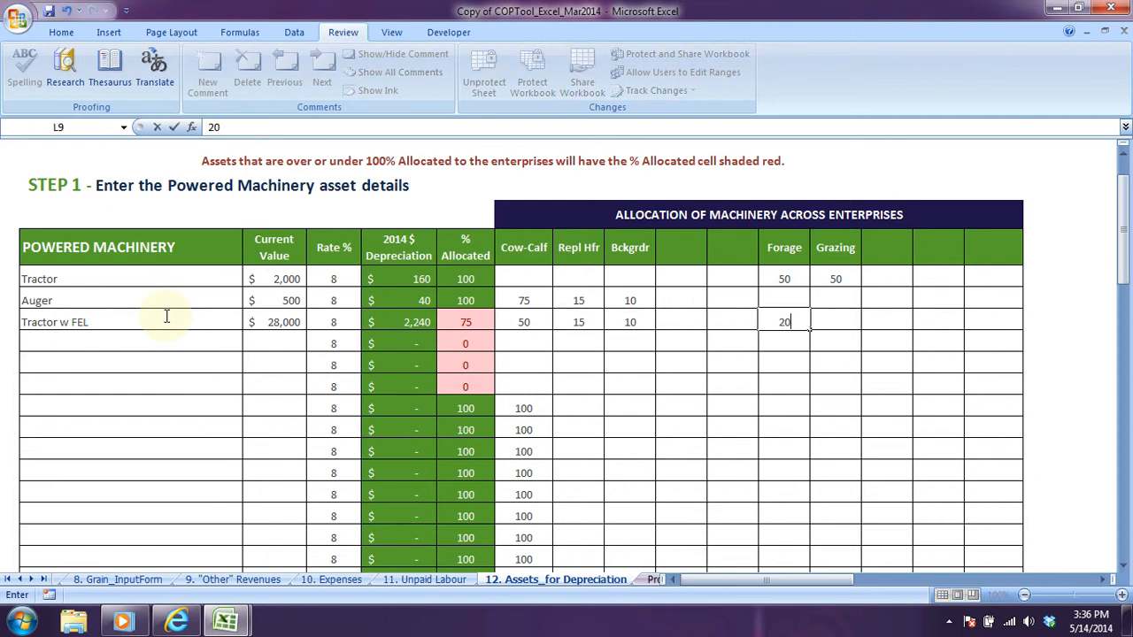
key("Tab")
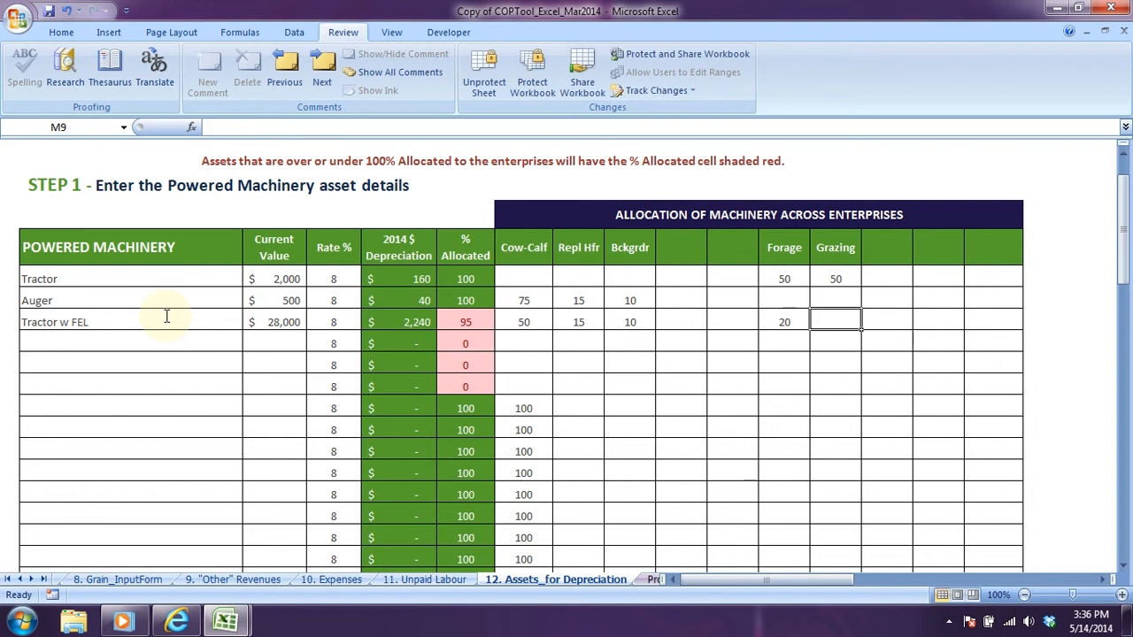
type("5")
key("Return")
Enter ATV as the fourth powered machinery asset with a current value of 12000
key("Left")
key("Left")
key("Left")
key("Left")
key("Left")
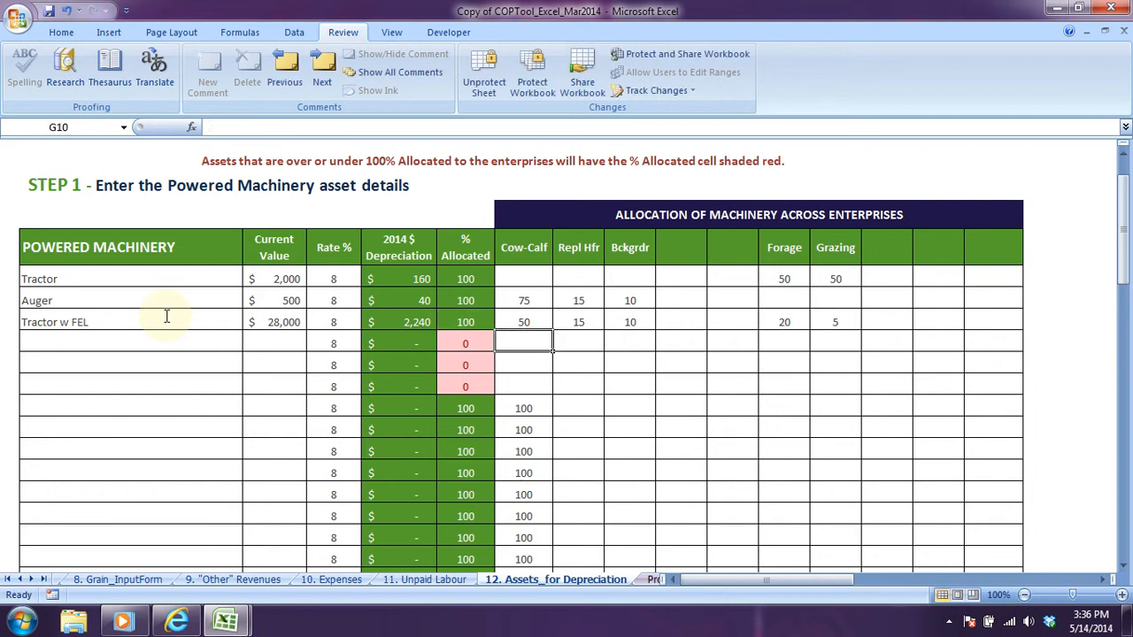
key("Left")
key("Left")
key("Left")
key("Left")
key("Left")
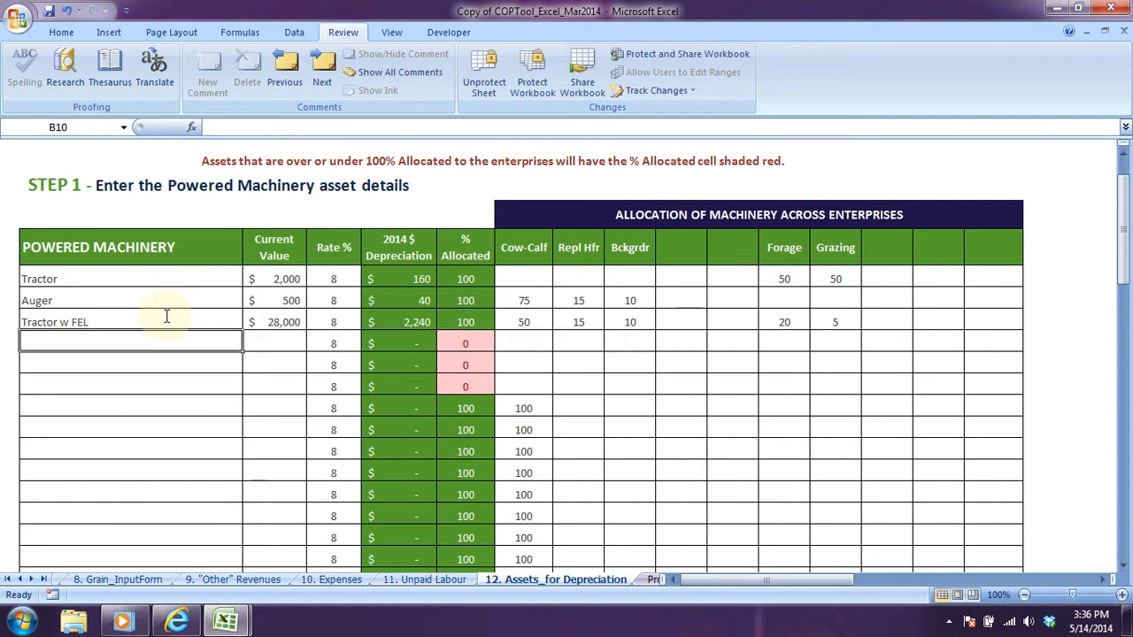
type("ATV")
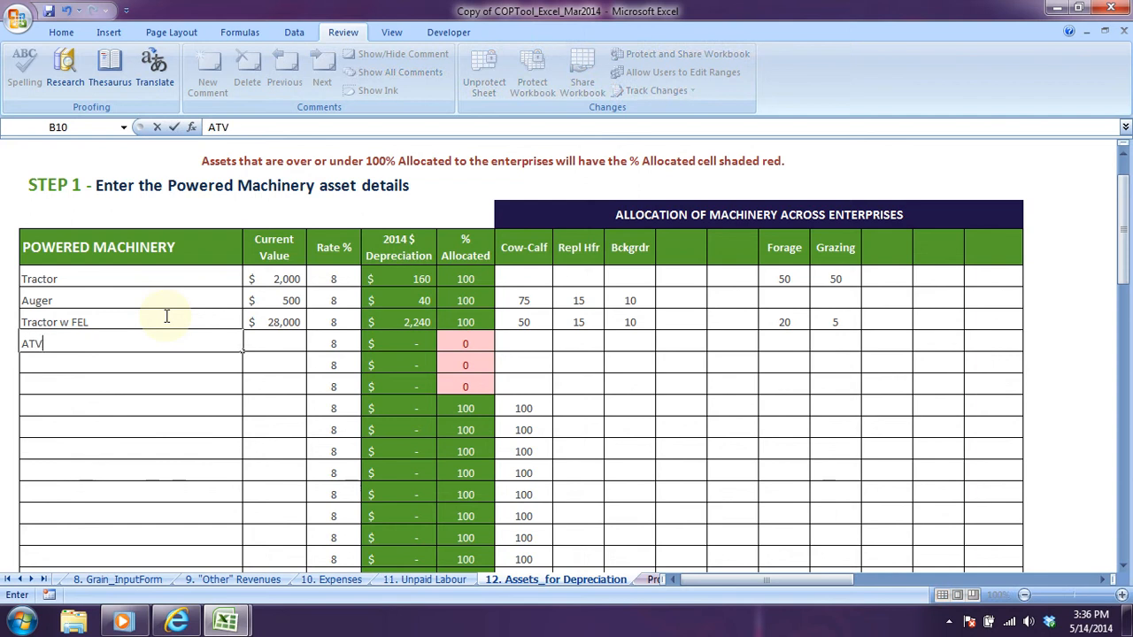
key("Tab")
type("12000")
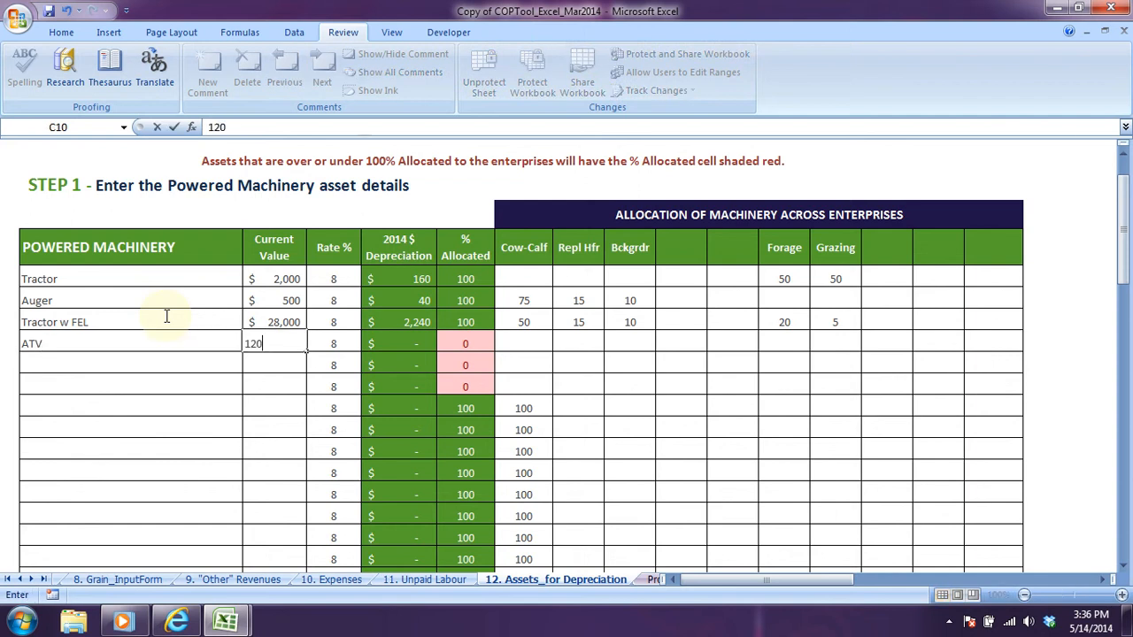
Allocate 20 percent of the ATV's use to each of Cow-Calf, Repl Hfr and Bckgrdr
key("Right")
key("Right")
key("Right")
key("Right")
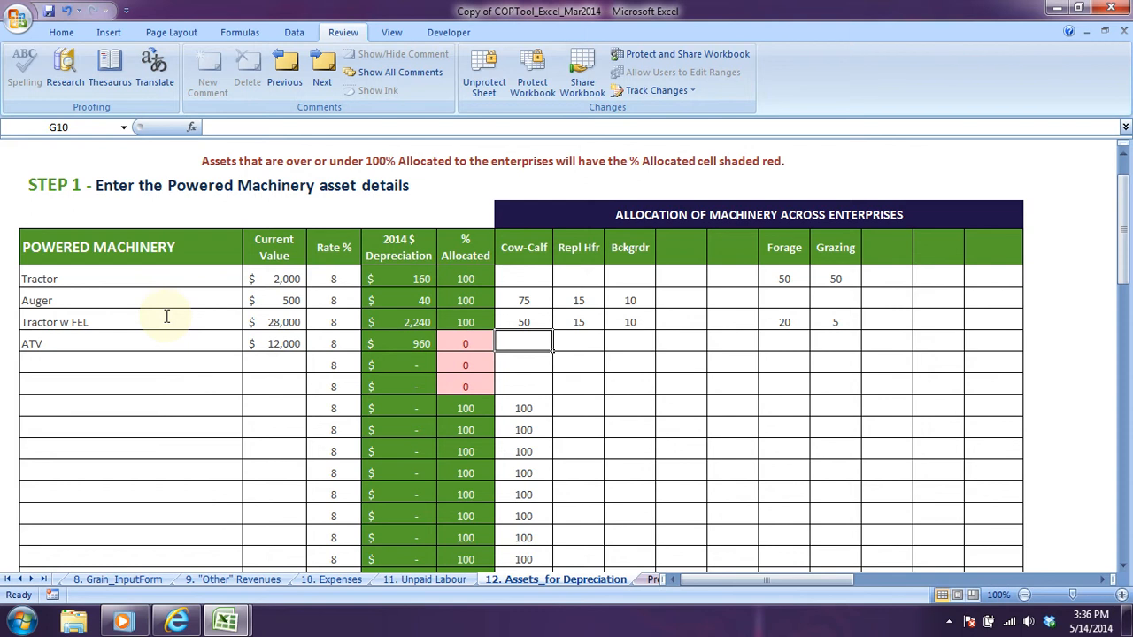
type("20")
key("Tab")
type("20")
key("Tab")
type("20")
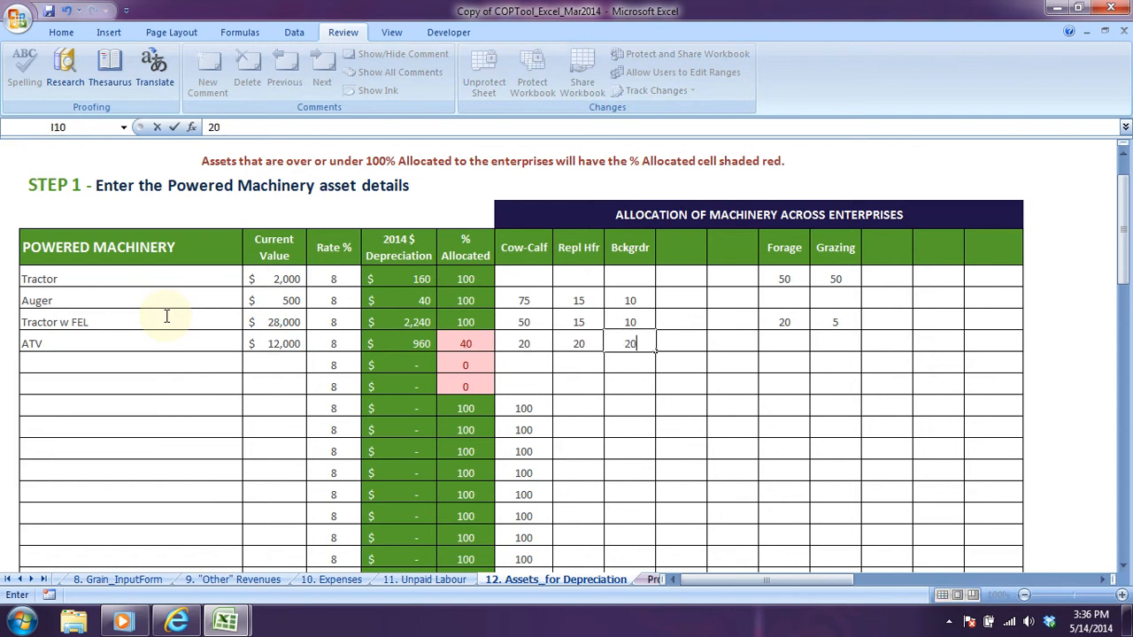
key("Tab")
Allocate 20 percent of the ATV's use to Forage and 20 percent to Grazing
key("Tab")
key("Tab")
type("20")
key("Tab")
type("2")
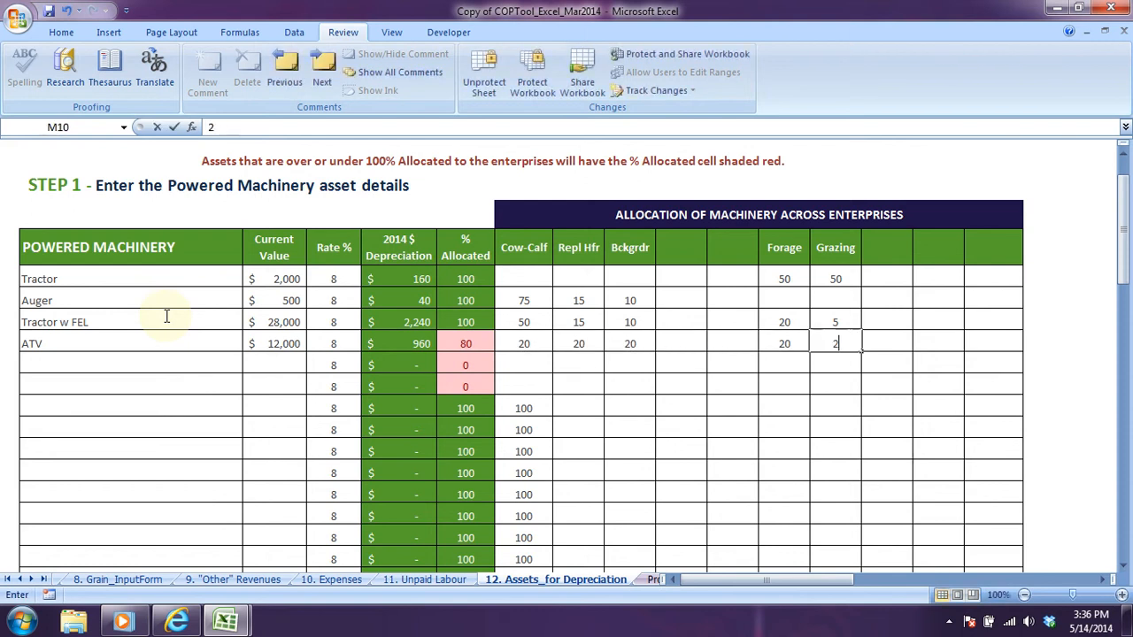
type("0")
key("Return")
Enter 2001 1/2 ton truck and 2012 1/2 ton truck as the fifth and sixth powered machinery assets
key("Left")
key("Left")
key("Left")
key("Left")
key("Left")
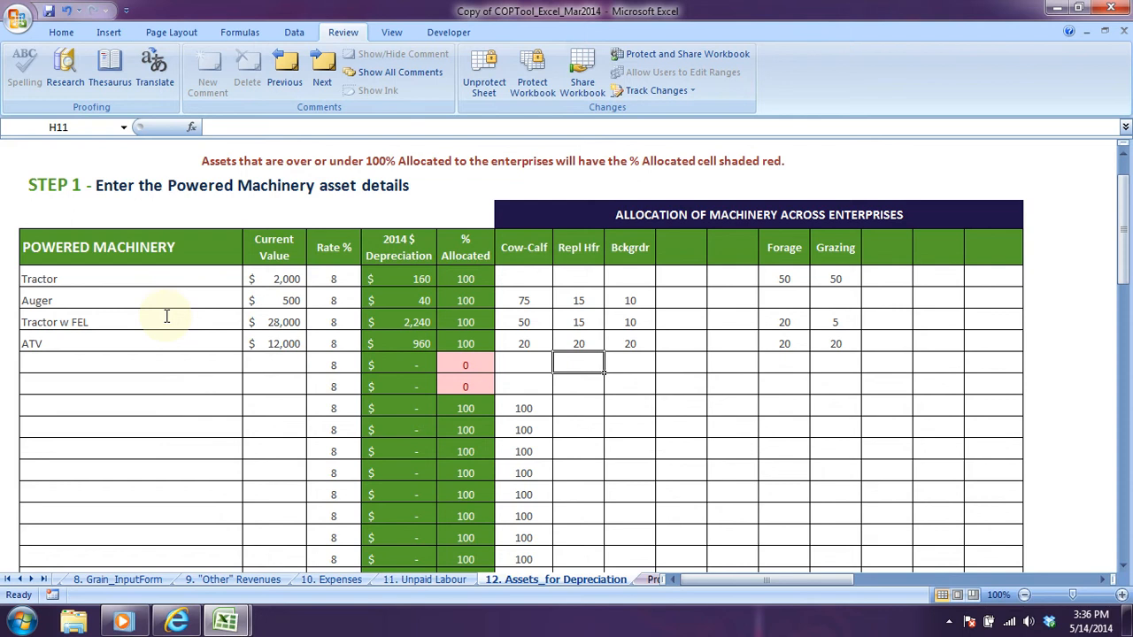
key("Left")
key("Left")
key("Left")
key("Left")
key("Left")
key("Left")
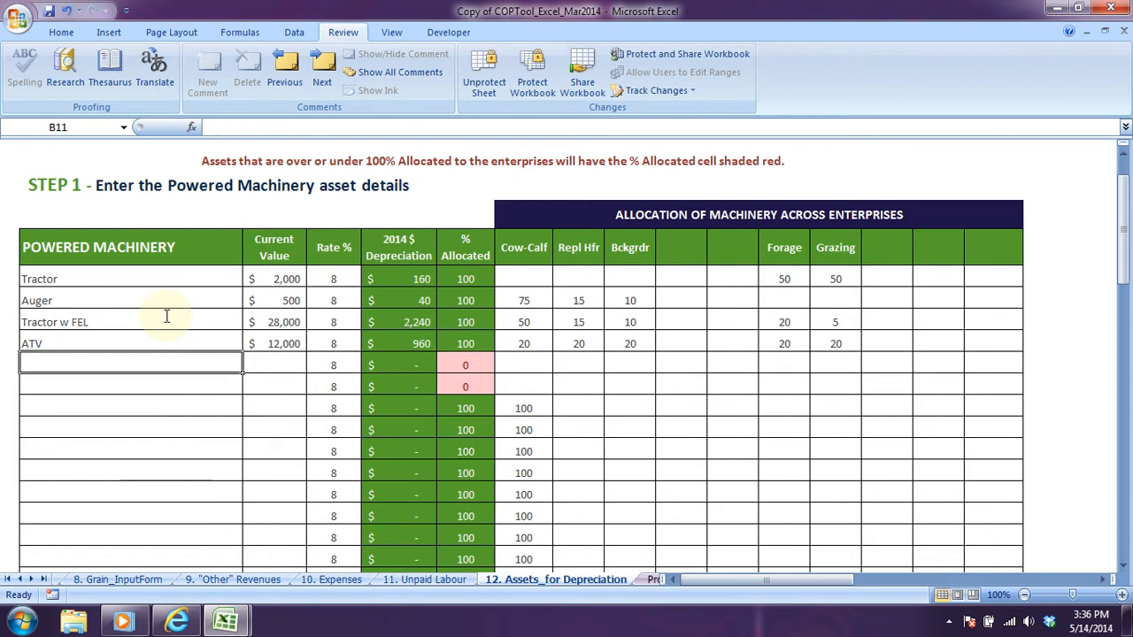
type("2001 1/2 to")
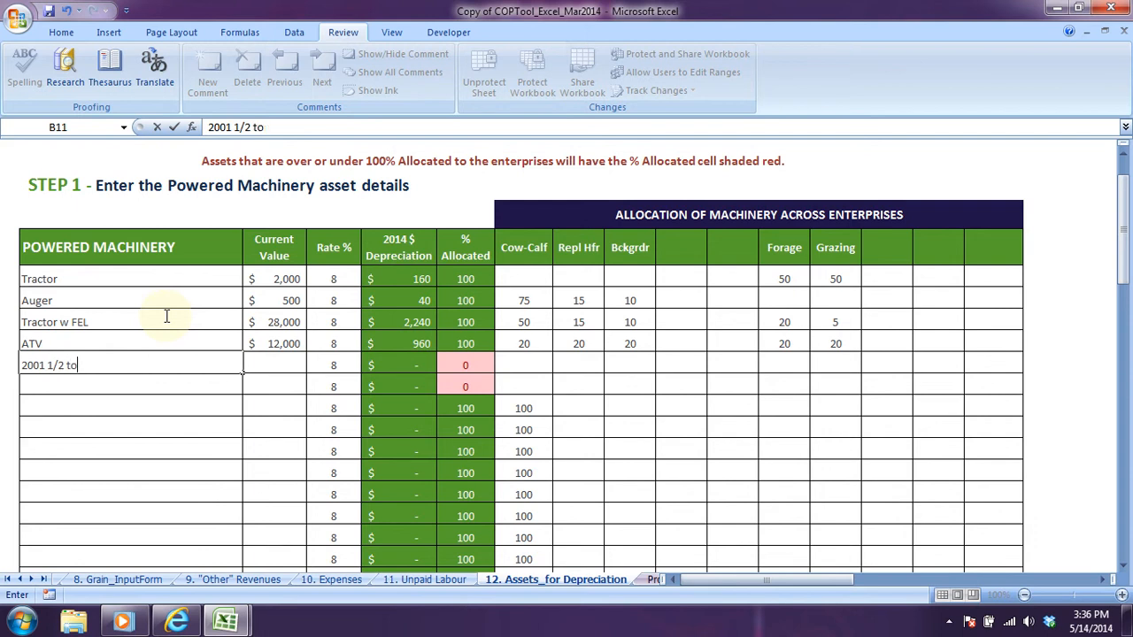
type("n truck")
key("Return")
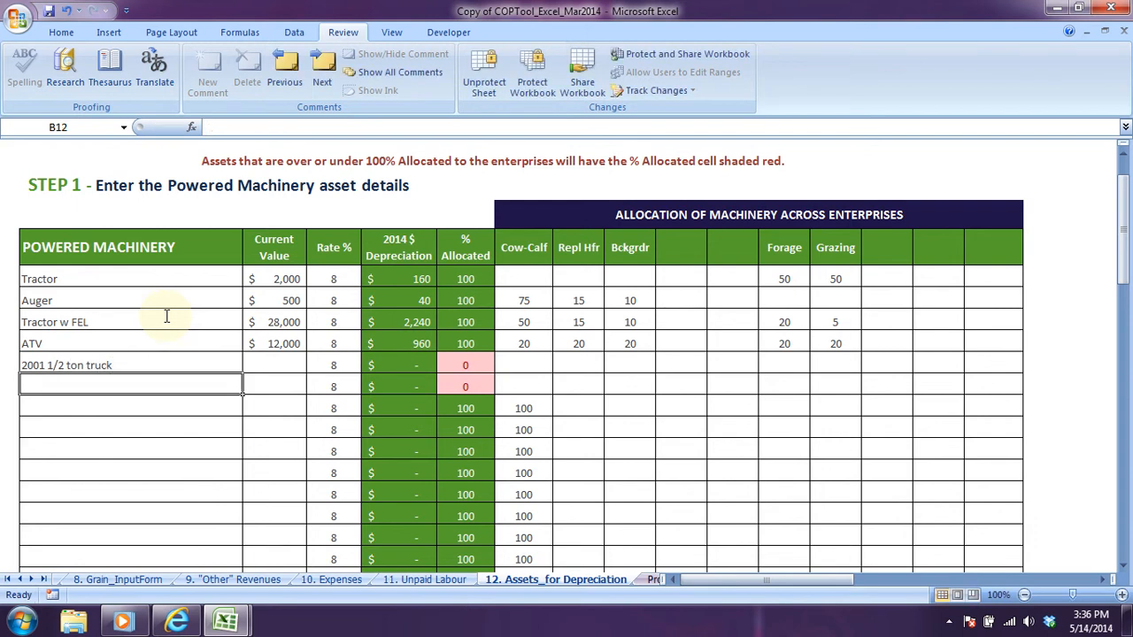
type("2012 2")
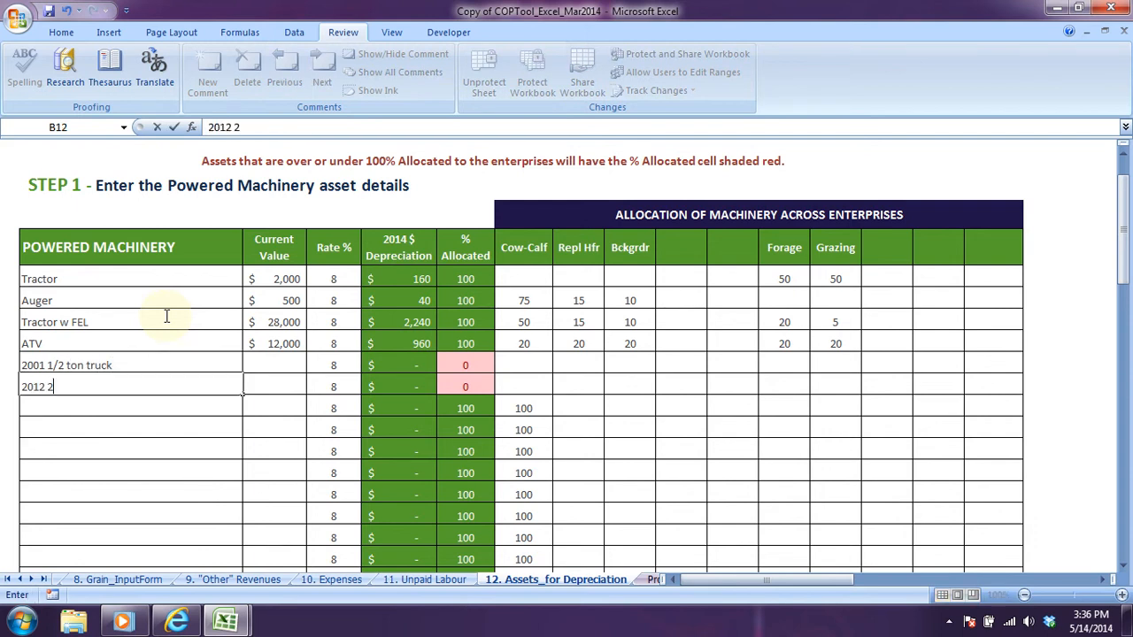
key("BackSpace")
type("1/2 ton truck")
key("Tab")
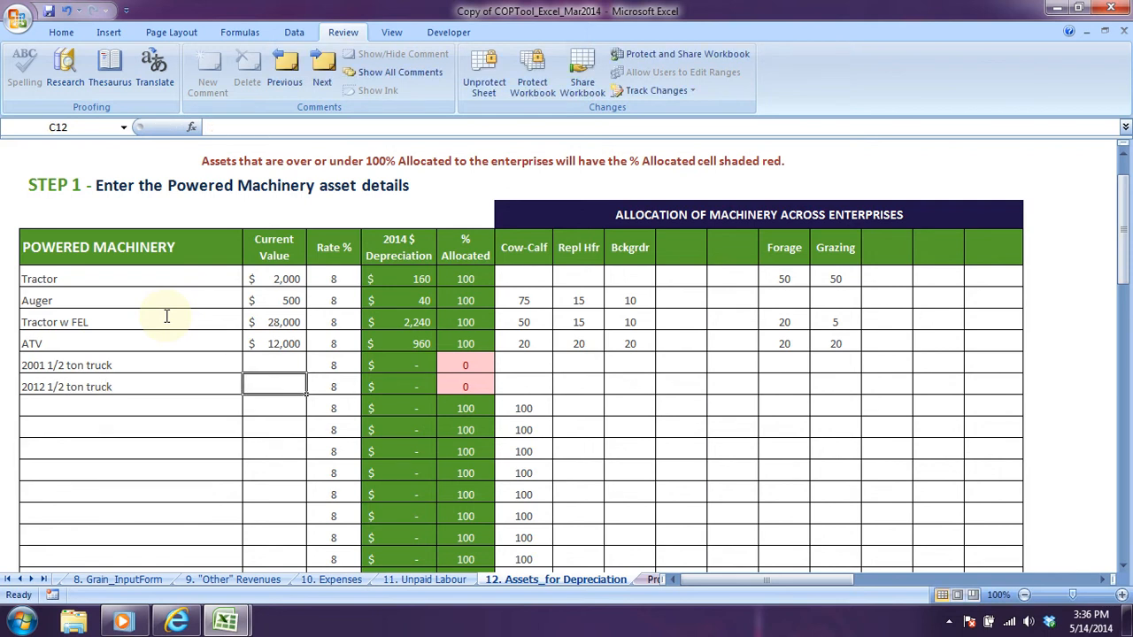
Set the current value to 4500 for the 2001 truck and 28000 for the 2012 truck
key("Up")
type("4500")
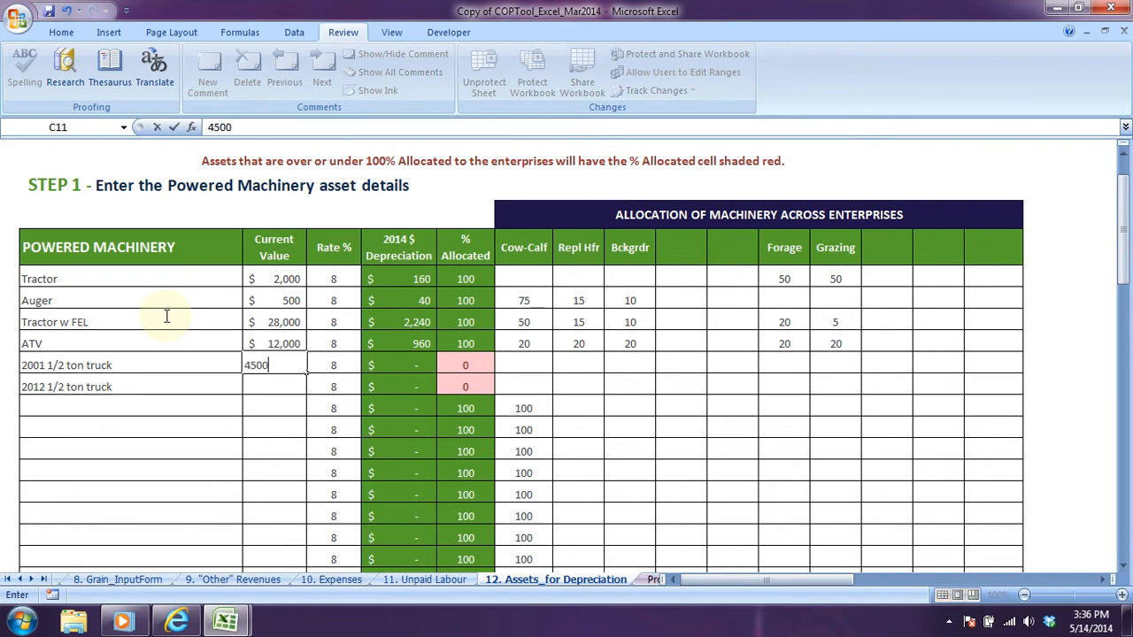
key("Return")
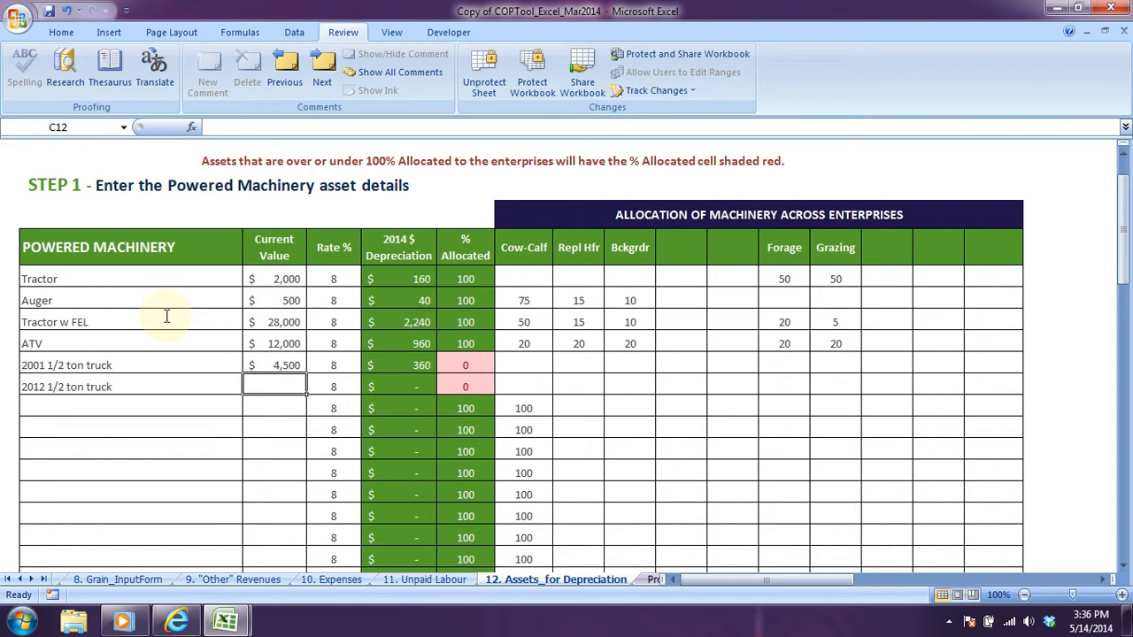
type("28000")
key("Tab")
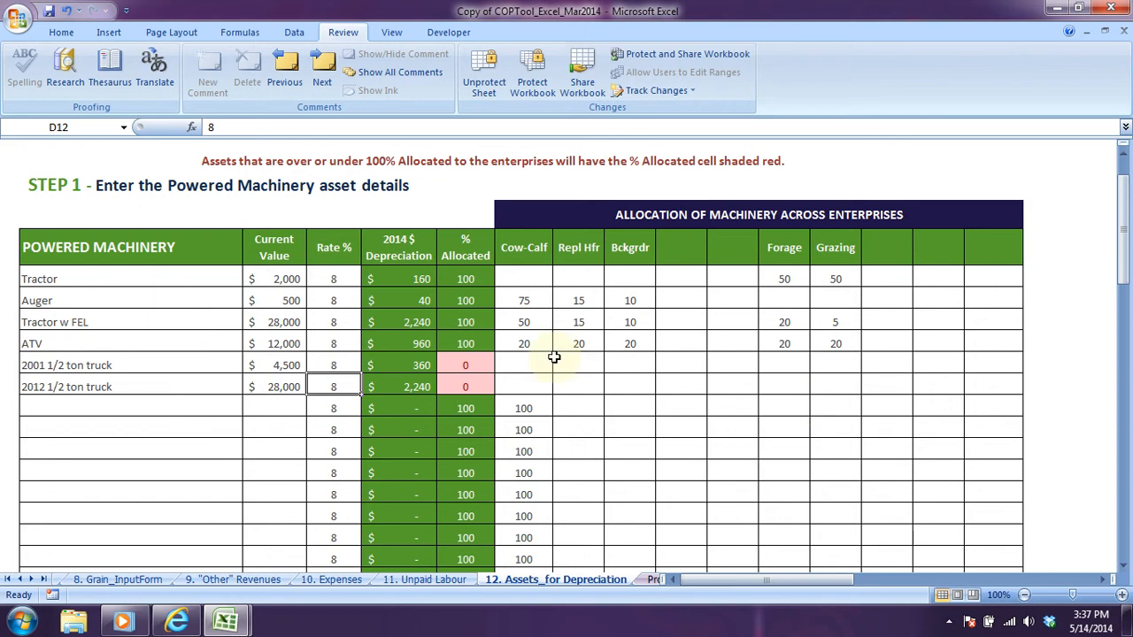
Copy the ATV's enterprise allocations from Cow-Calf through Grazing down to both truck rows
left_click_drag(539, 341, 862, 393)
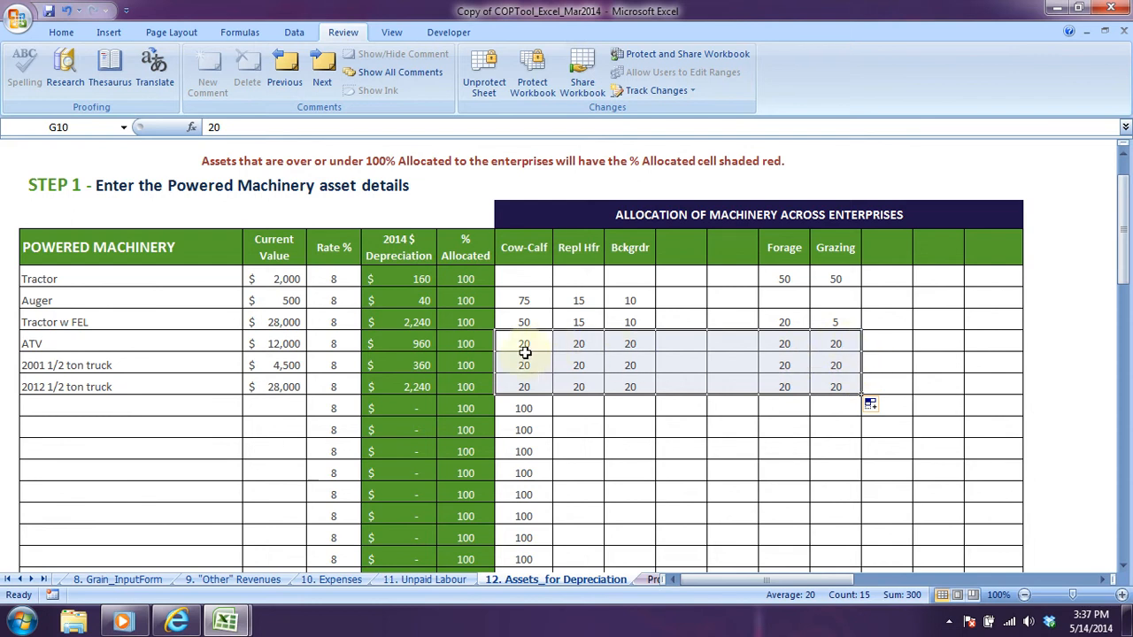
left_click(128, 405)
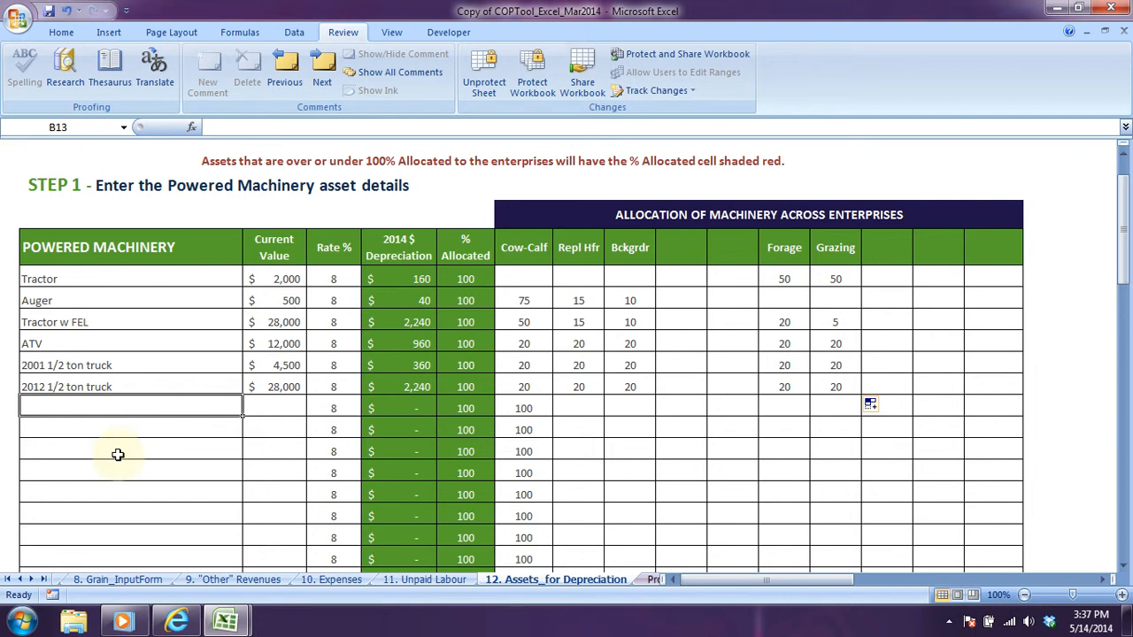
Check the Depreciation on Machinery table in the ABC Ranch document, then review the powered and non-powered machinery sections of the workbook
left_click(177, 622)
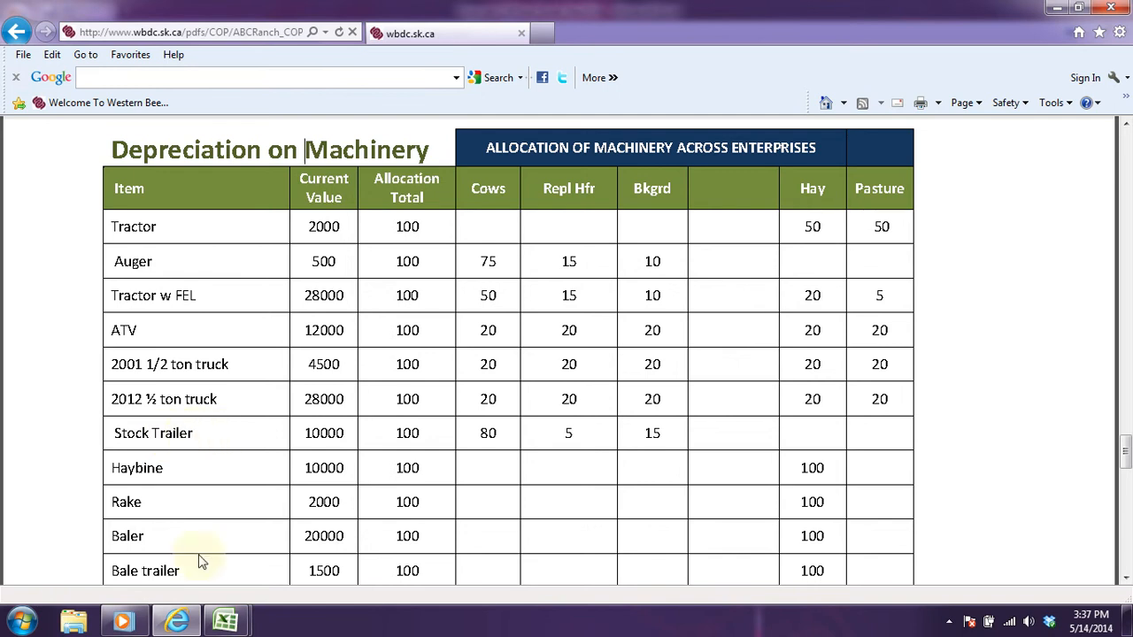
mouse_move(225, 614)
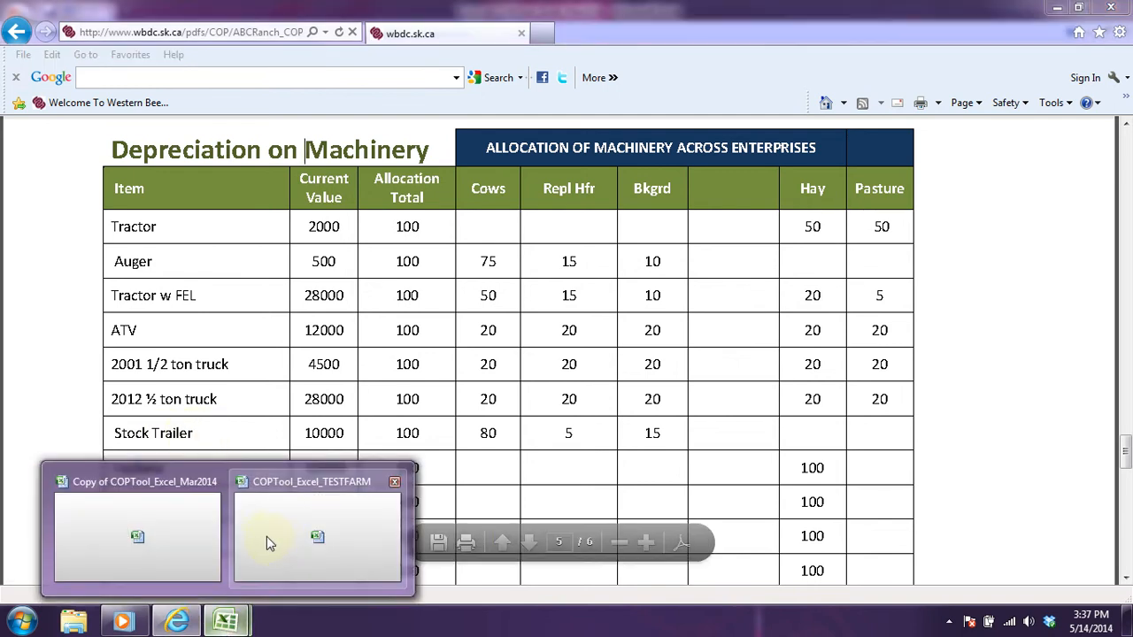
left_click(212, 539)
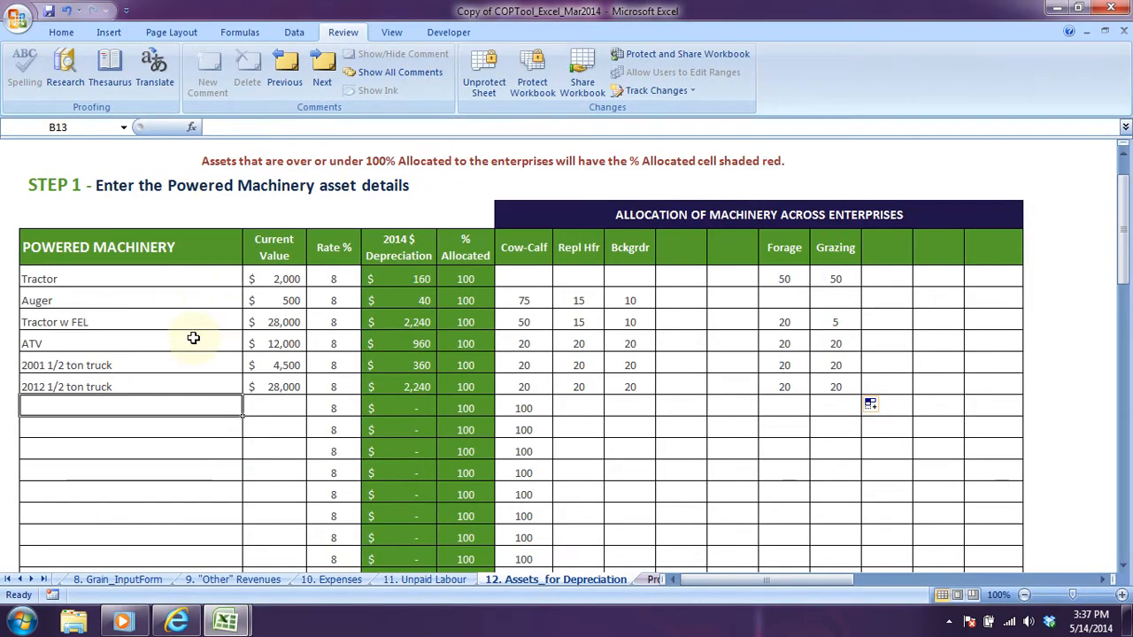
scroll(194, 338, "down", 2)
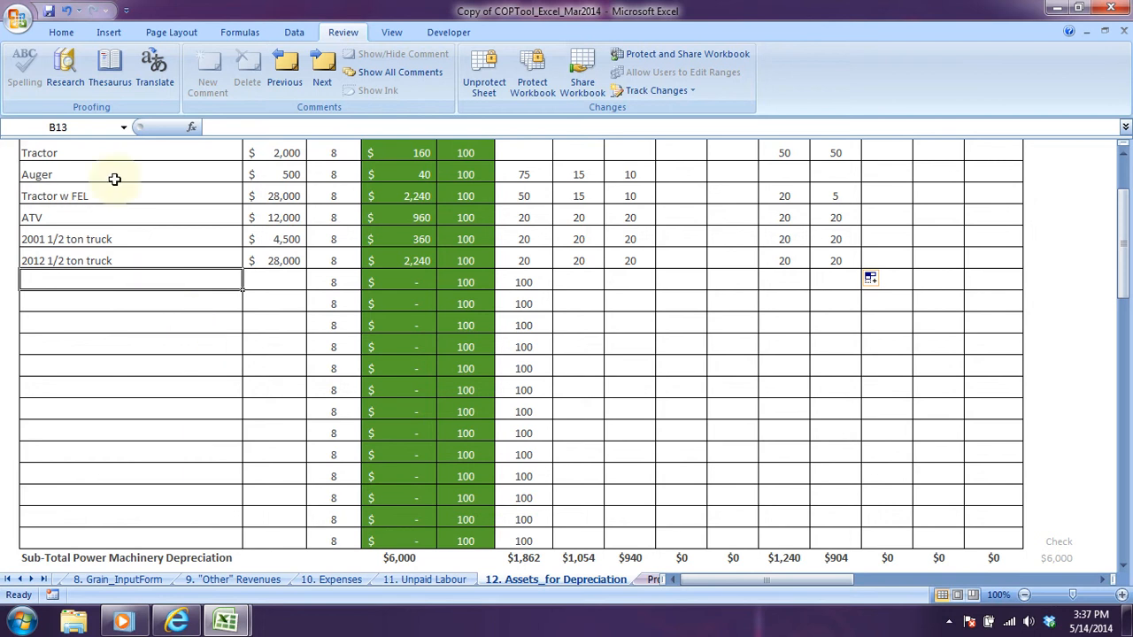
scroll(147, 416, "up", 2)
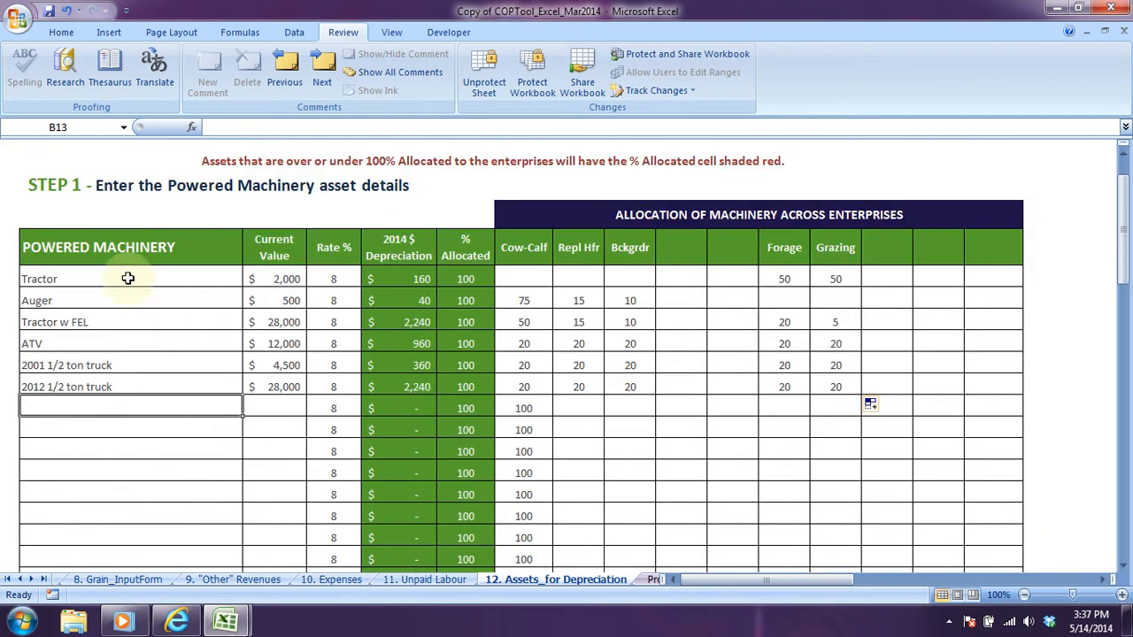
scroll(137, 292, "down", 4)
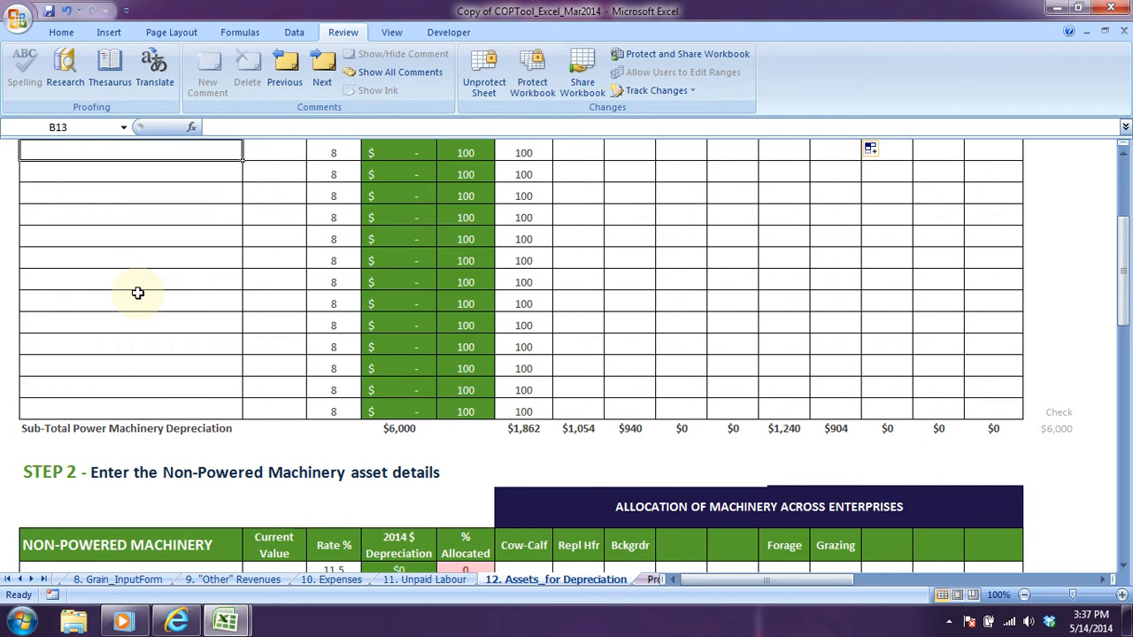
scroll(137, 292, "down", 1)
scroll(138, 292, "up", 5)
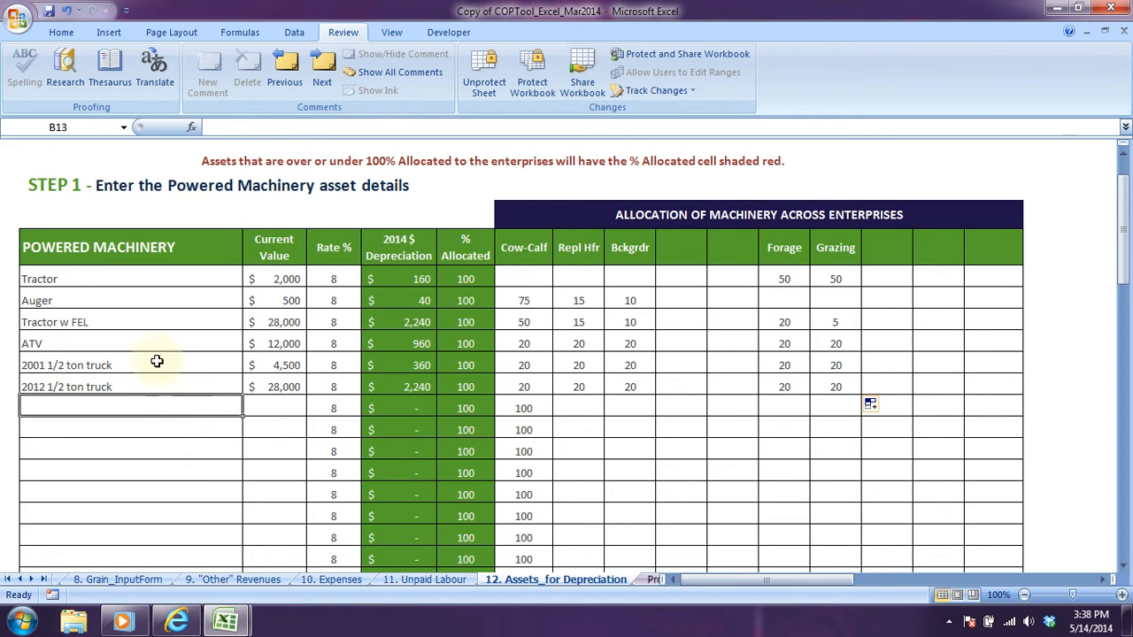
Rename the first powered machinery asset as Tractors and set its current value to 30,000
left_click(92, 281)
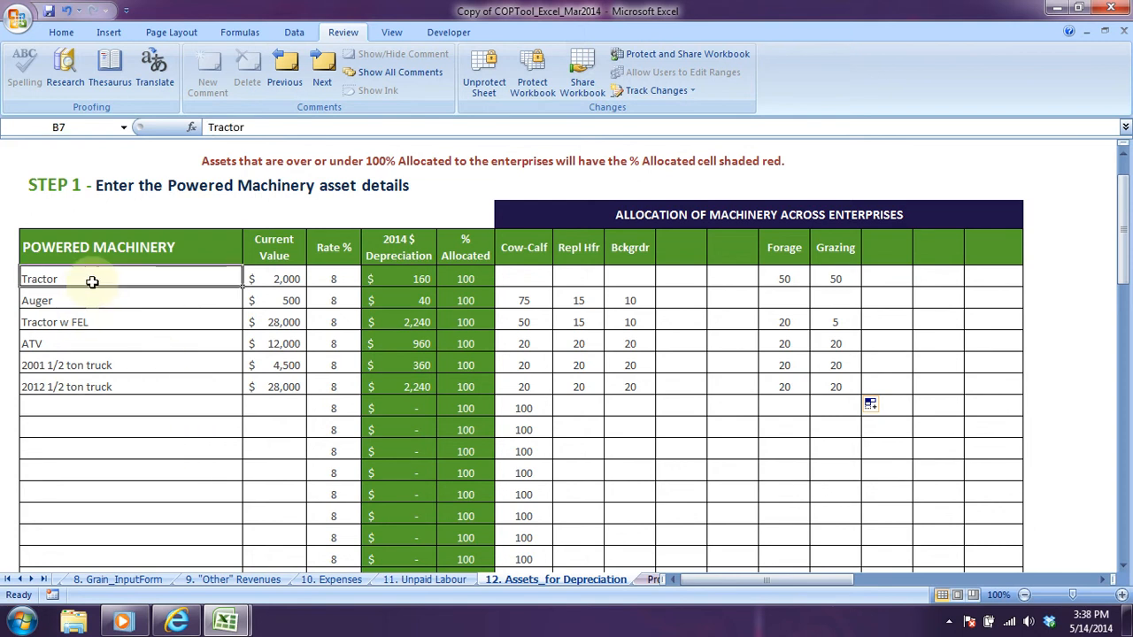
type("Tracot")
type("tors")
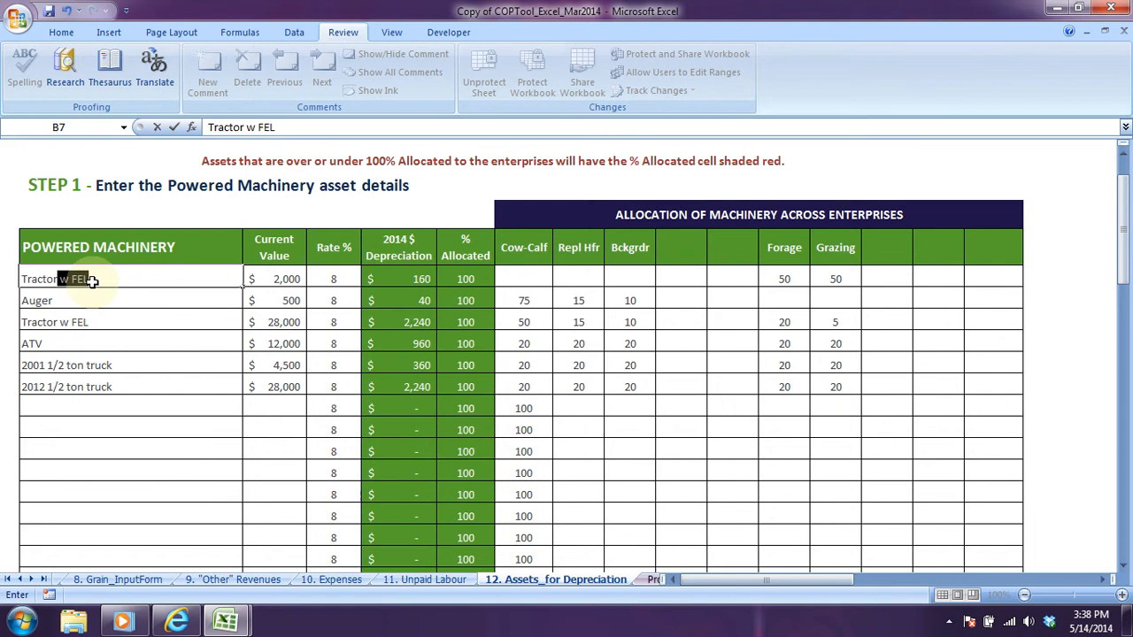
key("Tab")
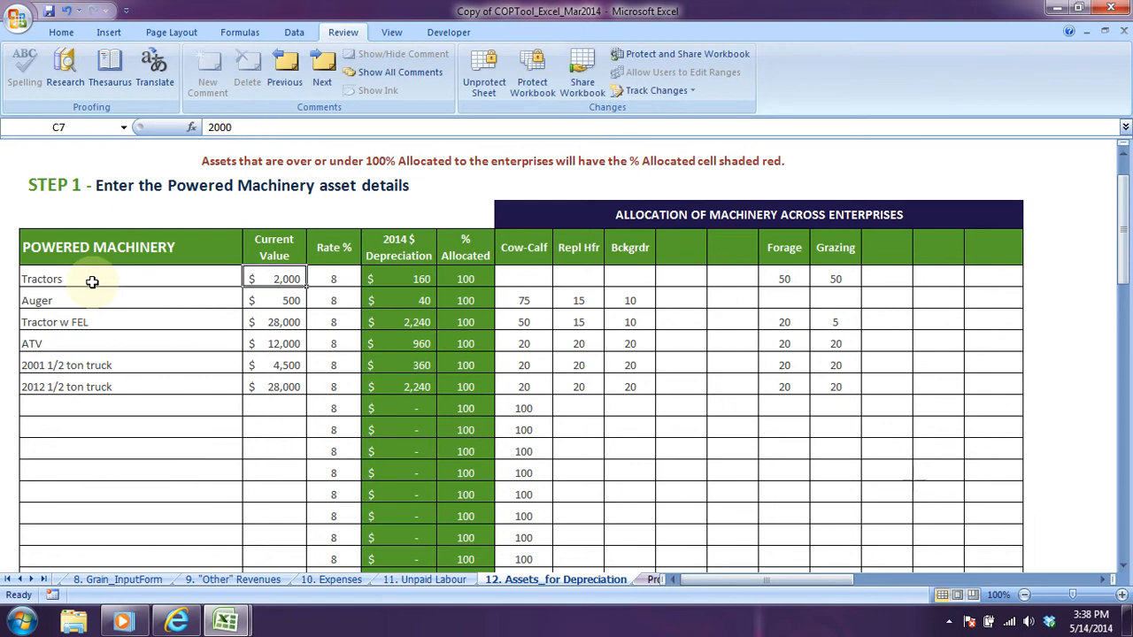
type("30,")
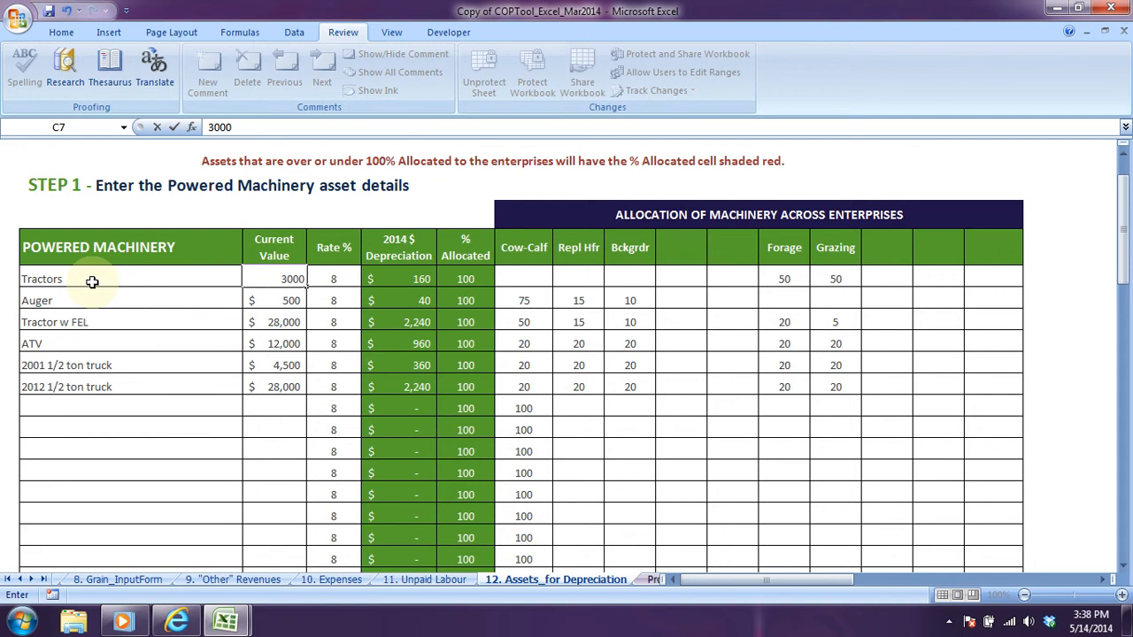
type("000")
key("Return")
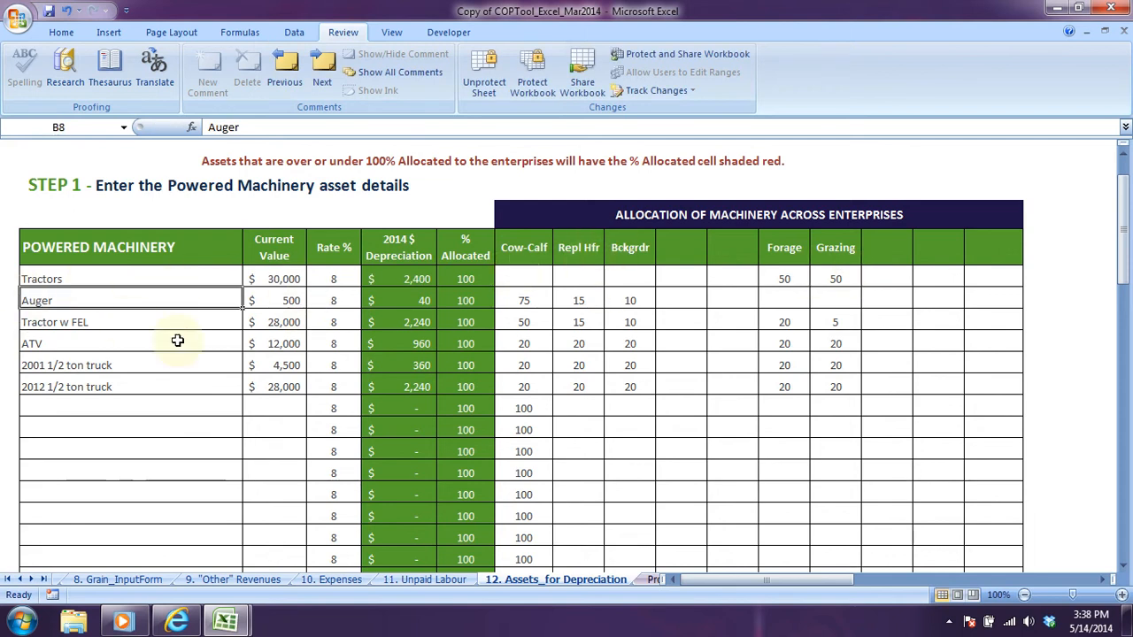
Try to clear the whole Tractor w FEL row from its name through its Grazing allocation
left_click_drag(98, 323, 834, 325)
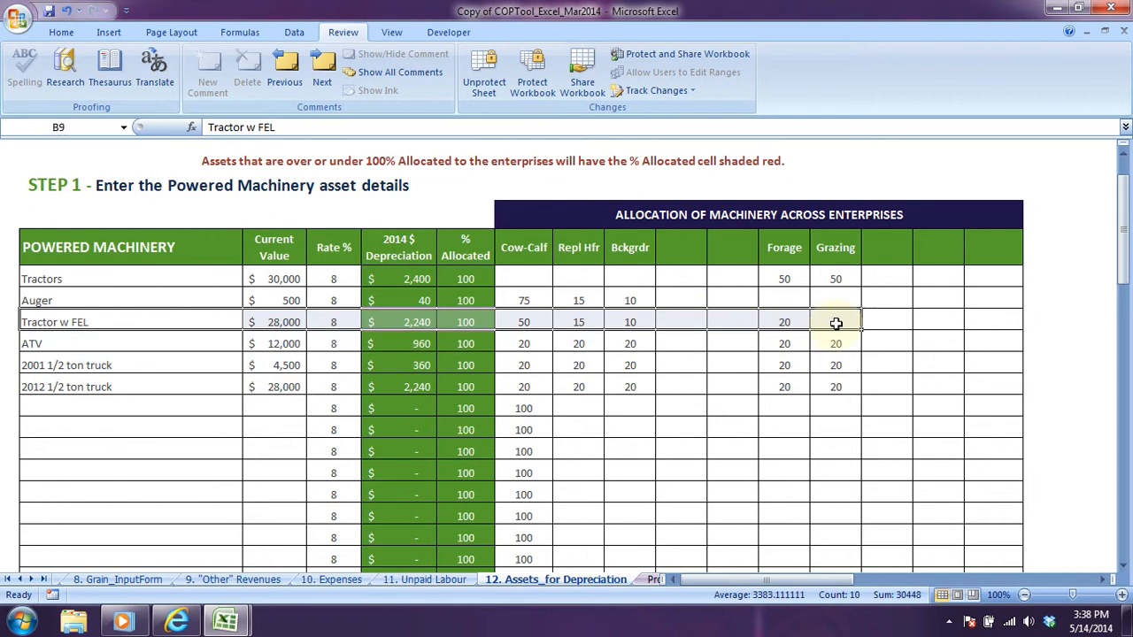
key("Delete")
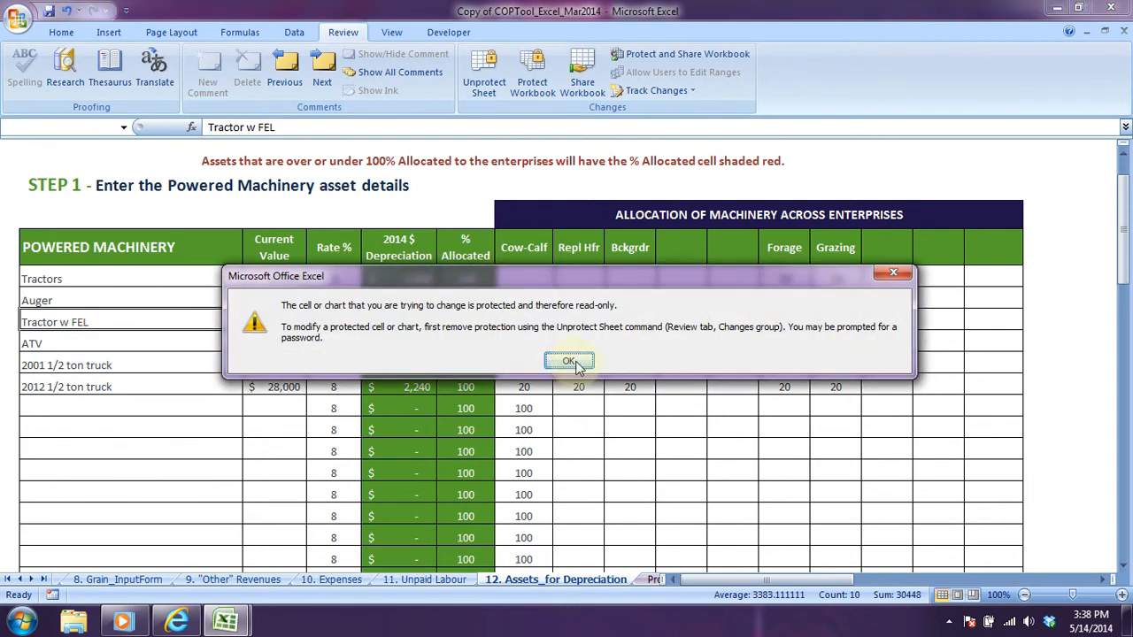
left_click(571, 362)
Clear the name and current value of Tractor w FEL, along with its allocations from Cow-Calf through Grazing
left_click_drag(169, 321, 286, 316)
key("Delete")
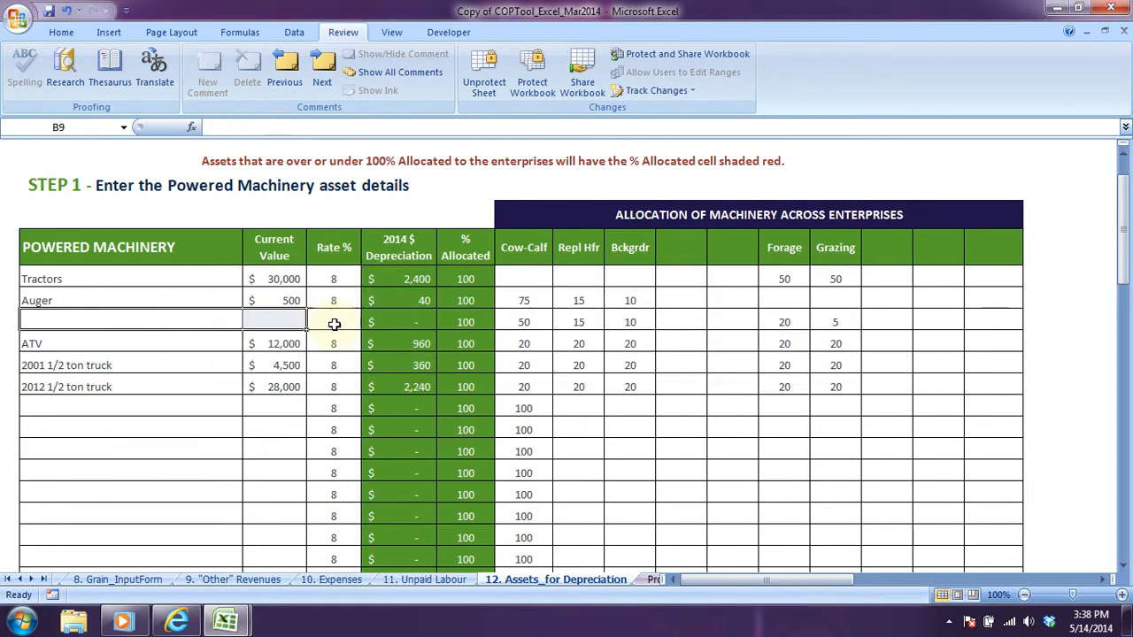
left_click_drag(531, 321, 824, 319)
key("Delete")
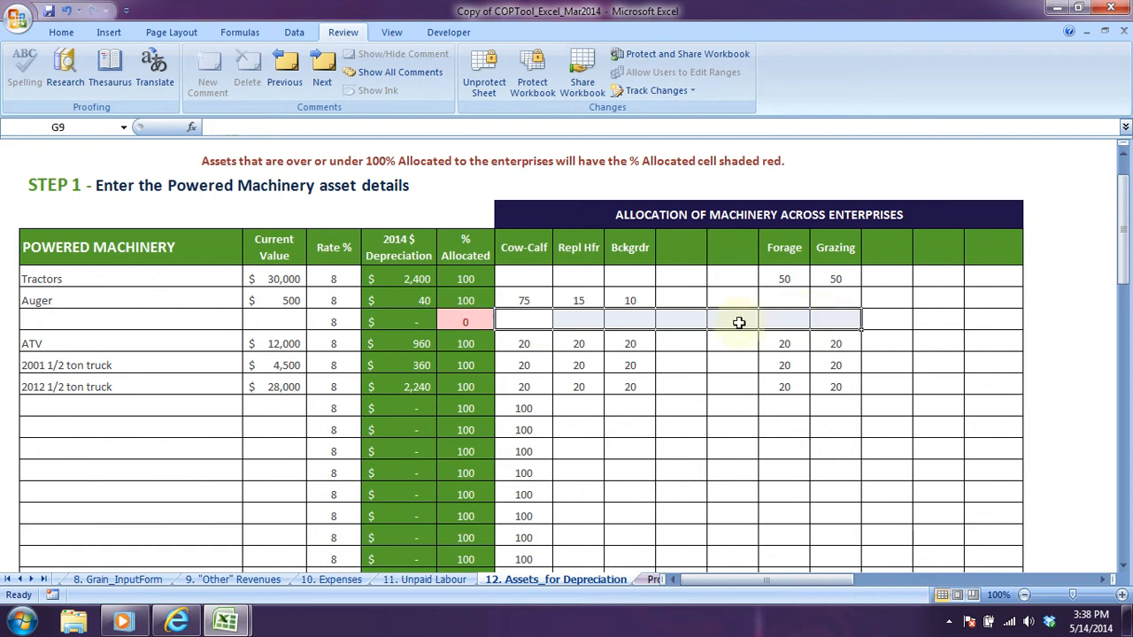
left_click(125, 318)
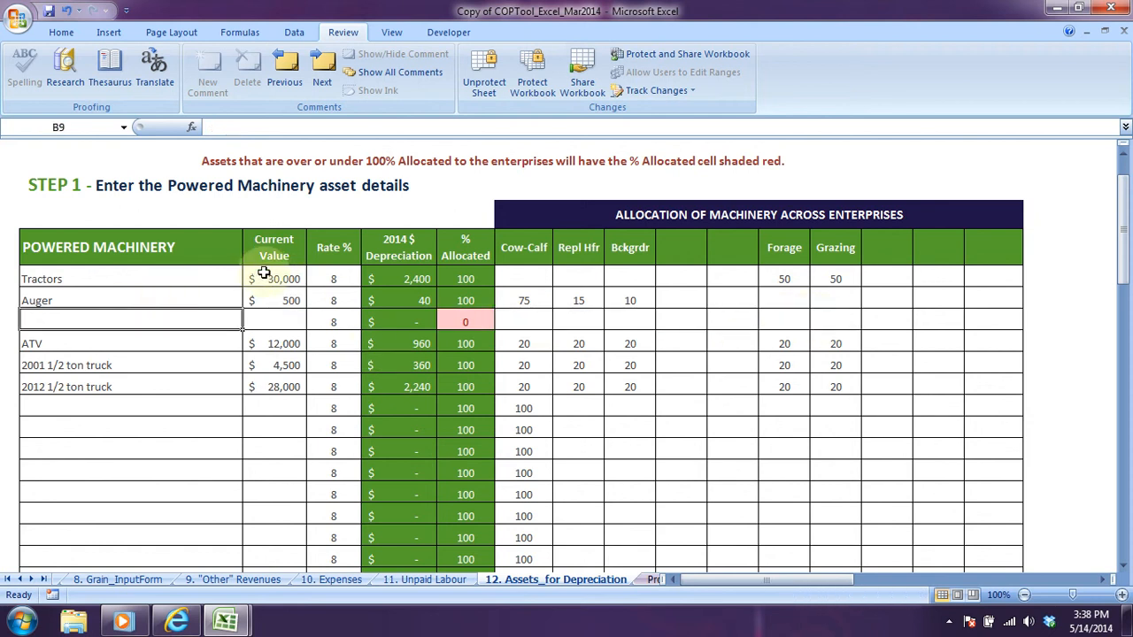
left_click(536, 279)
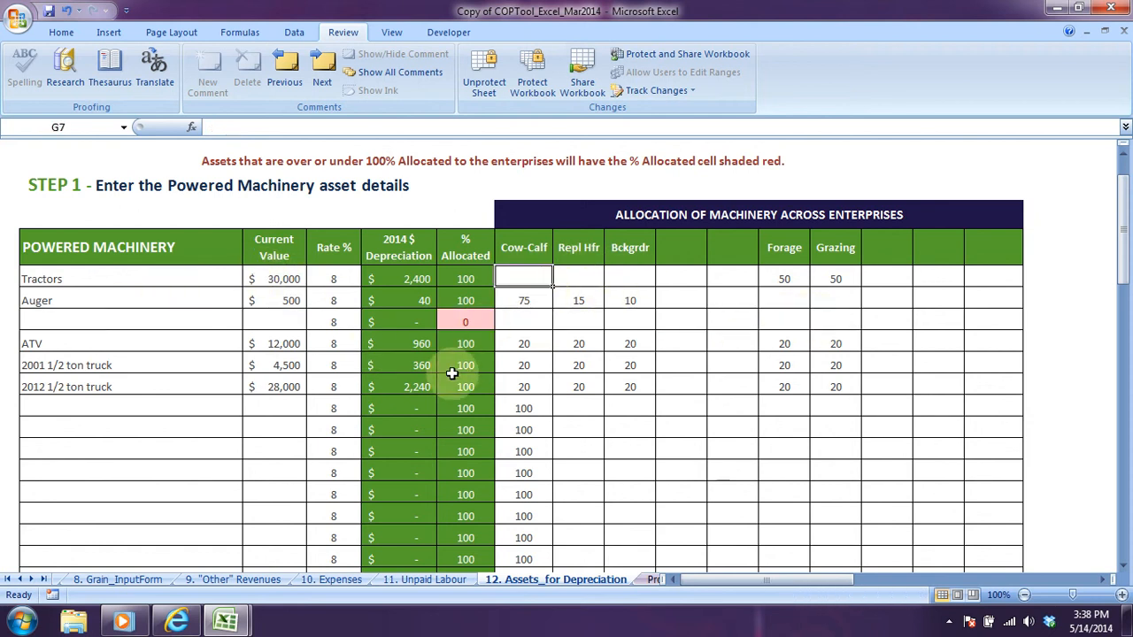
Enter Stock Trailer as the first non-powered machinery asset with a current value of 10000
scroll(215, 423, "down", 4)
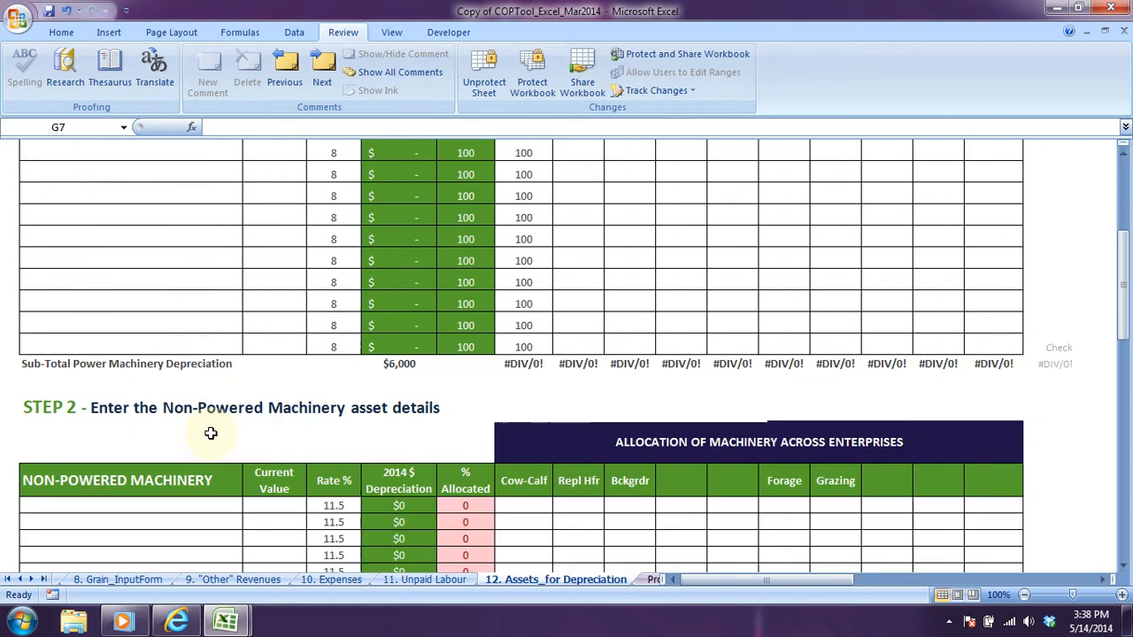
scroll(211, 433, "down", 5)
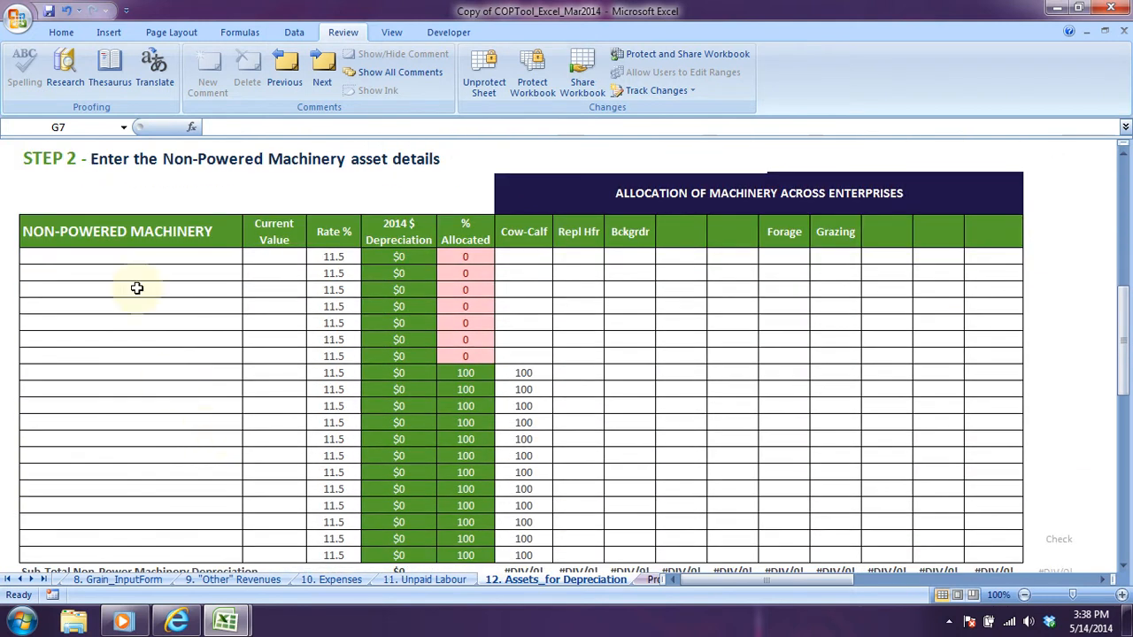
left_click(134, 261)
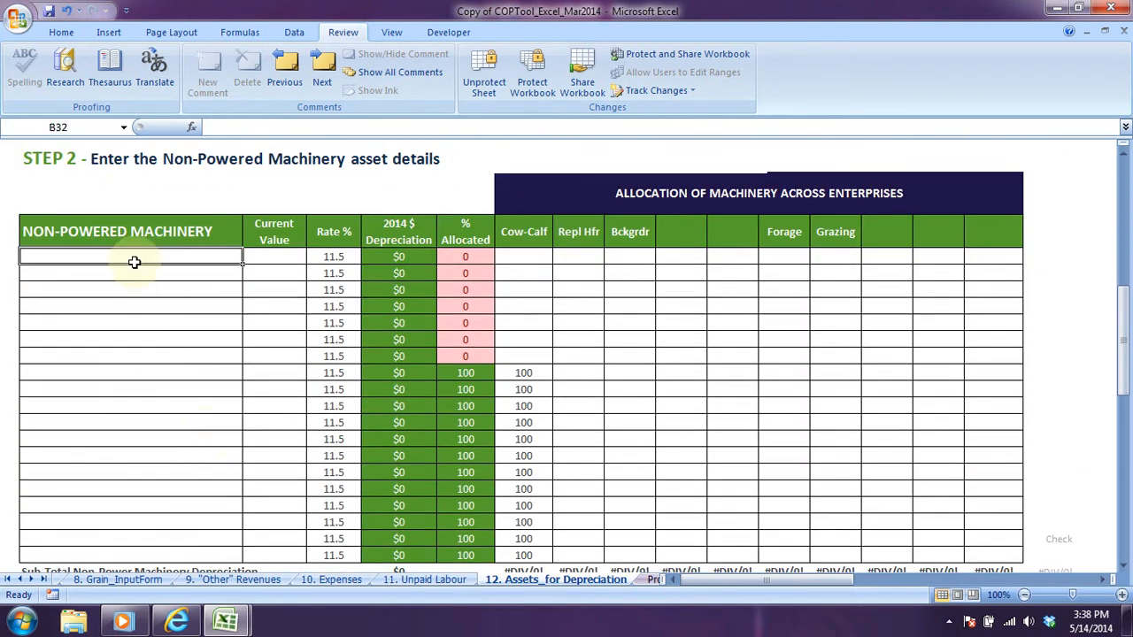
type("Stock Trailer")
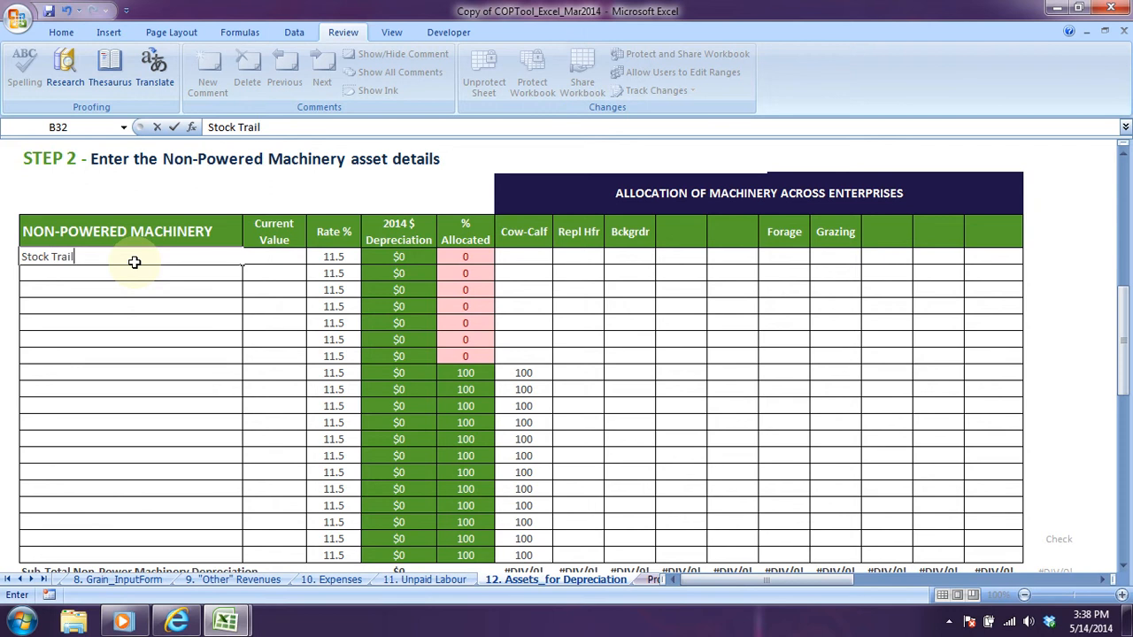
key("Tab")
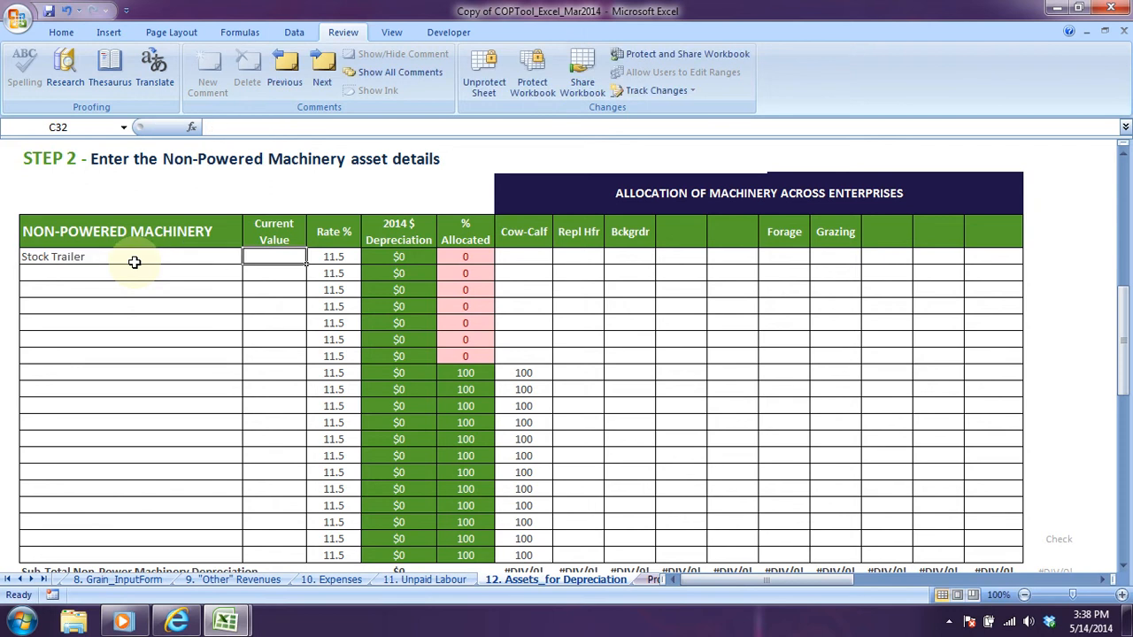
type("10000")
key("Tab")
key("Tab")
key("Tab")
key("Tab")
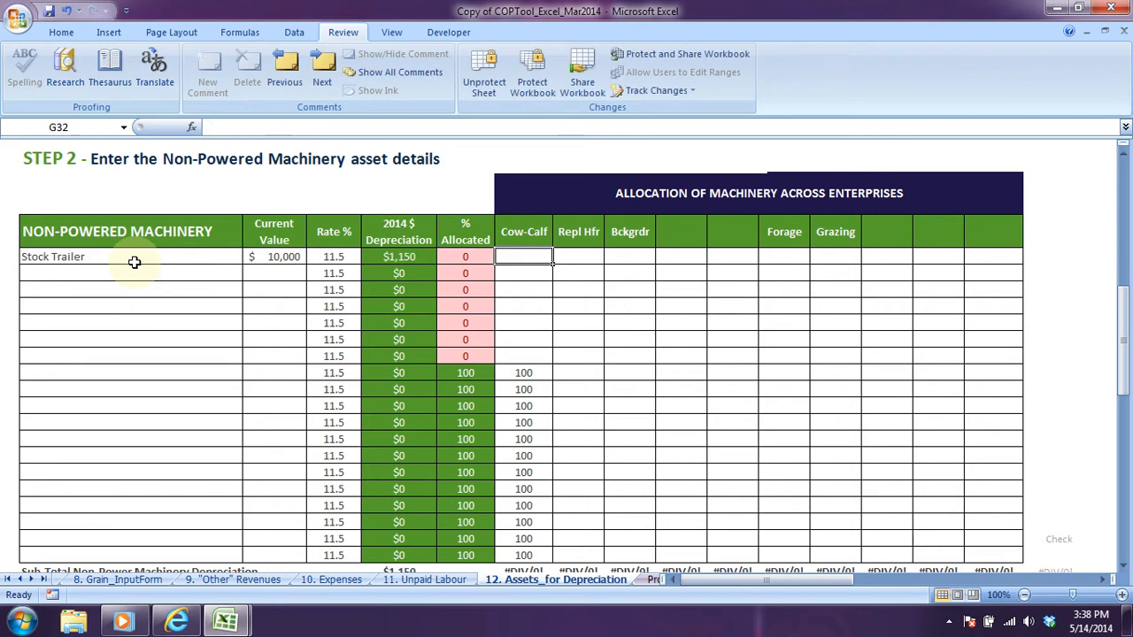
Allocate the Stock Trailer 80 to Cow-Calf, 5 to Repl Hfr and 15 to Bckgrdr
type("80")
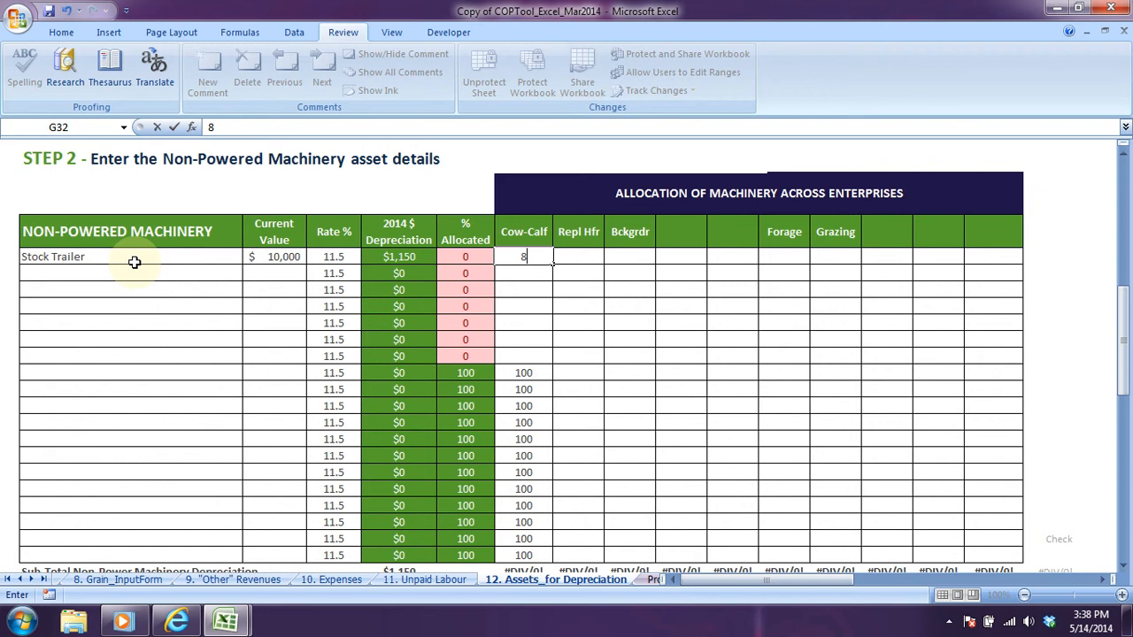
key("Tab")
type("5")
key("Tab")
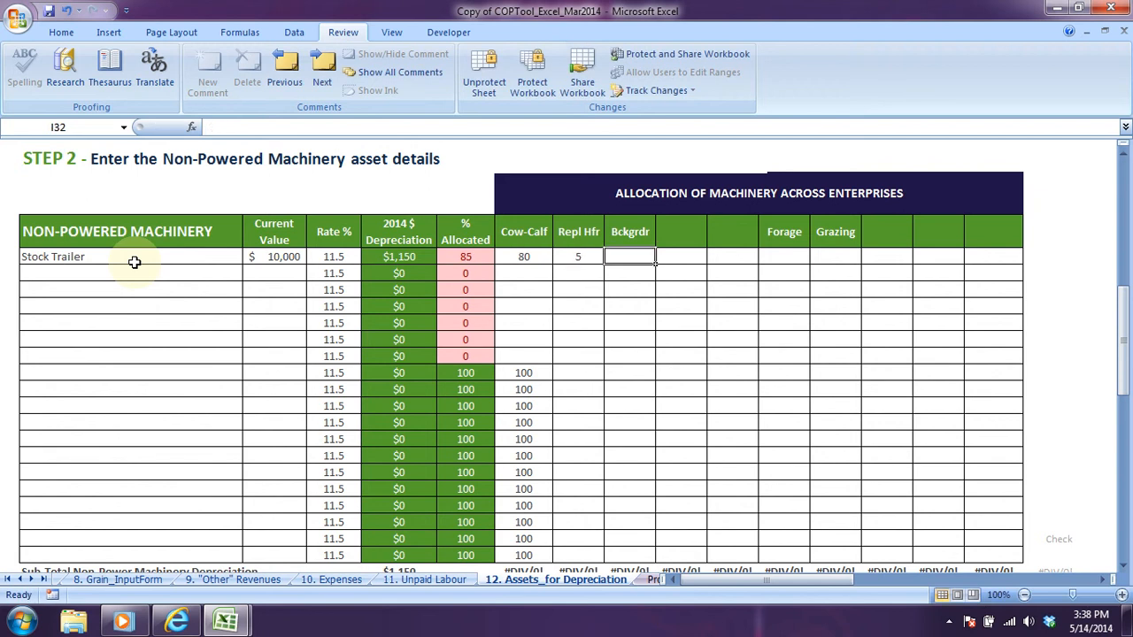
type("15")
key("Return")
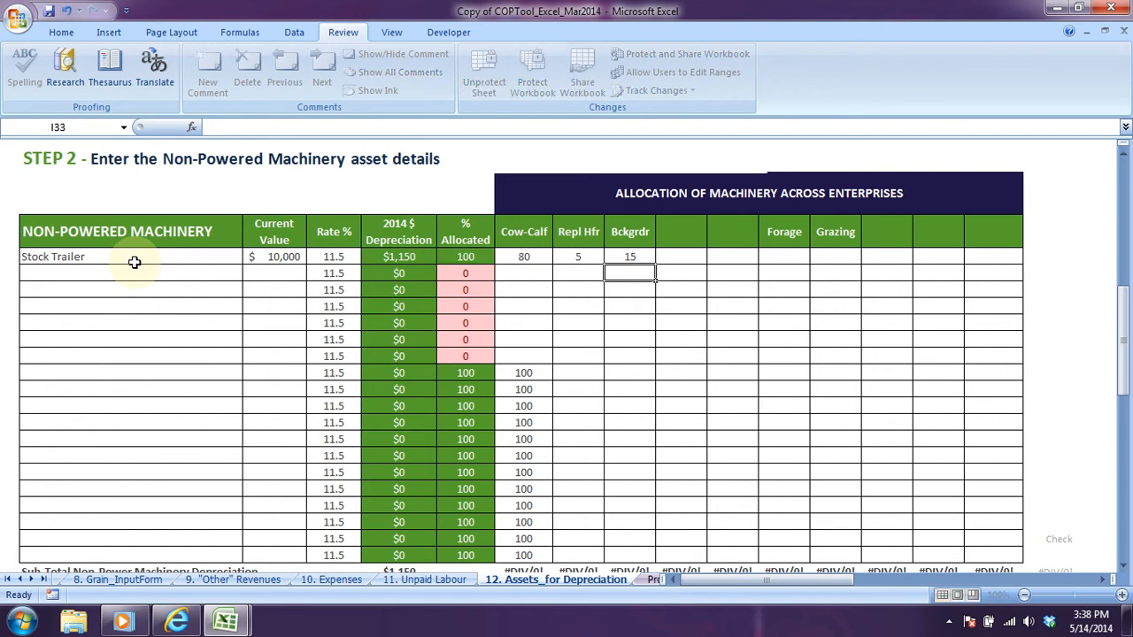
Enter Haybine as the second non-powered machinery asset with a current value of 10000
left_click(127, 272)
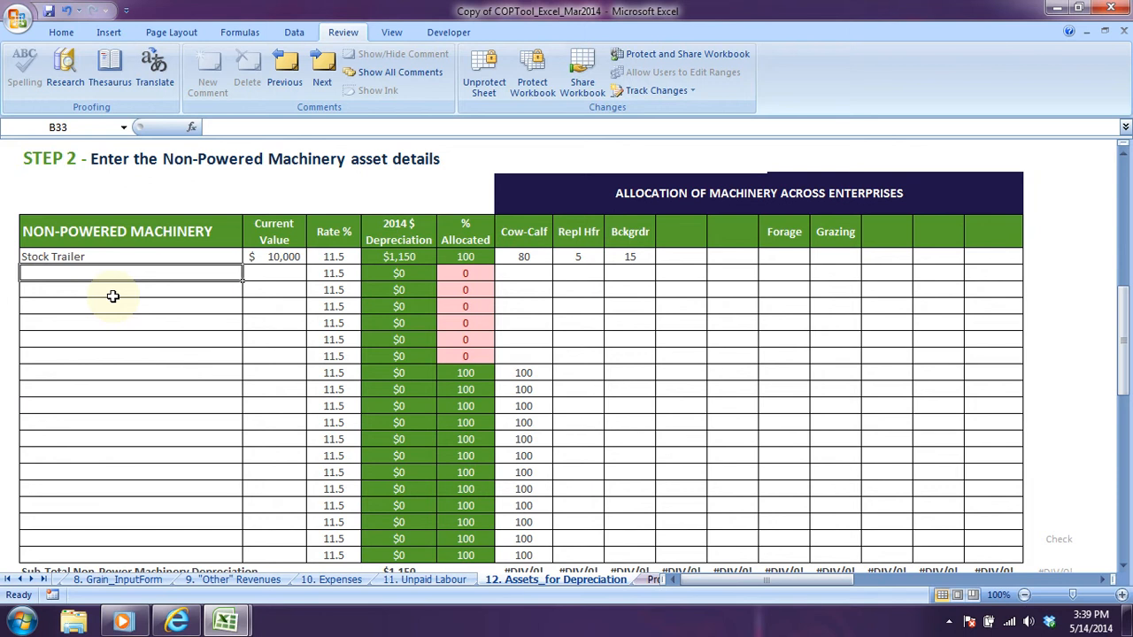
type("Haybine")
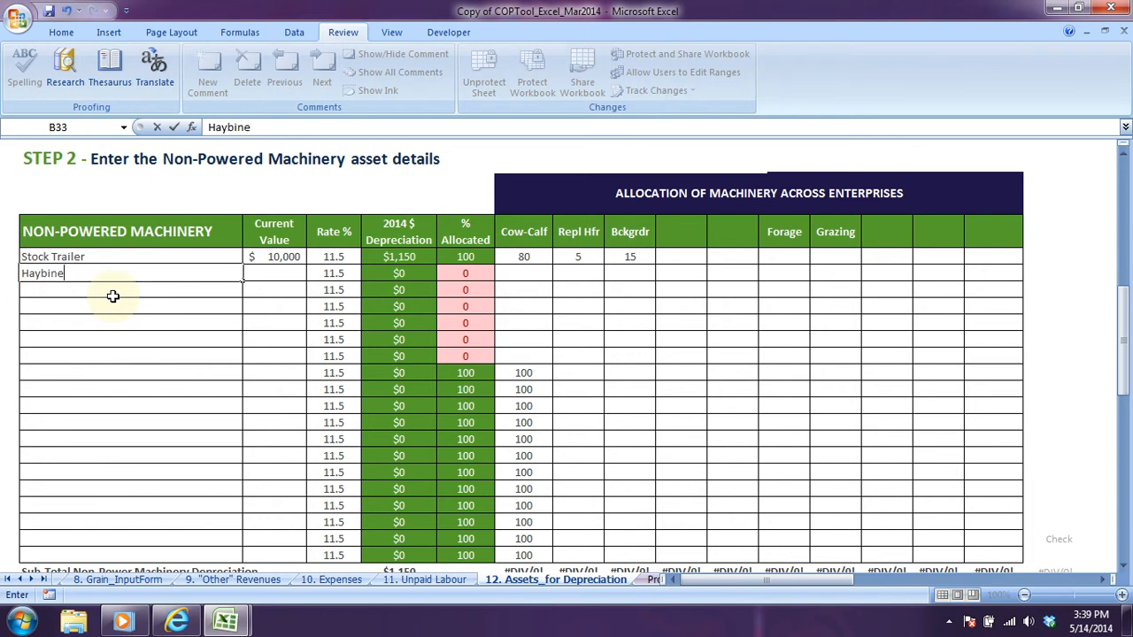
key("Tab")
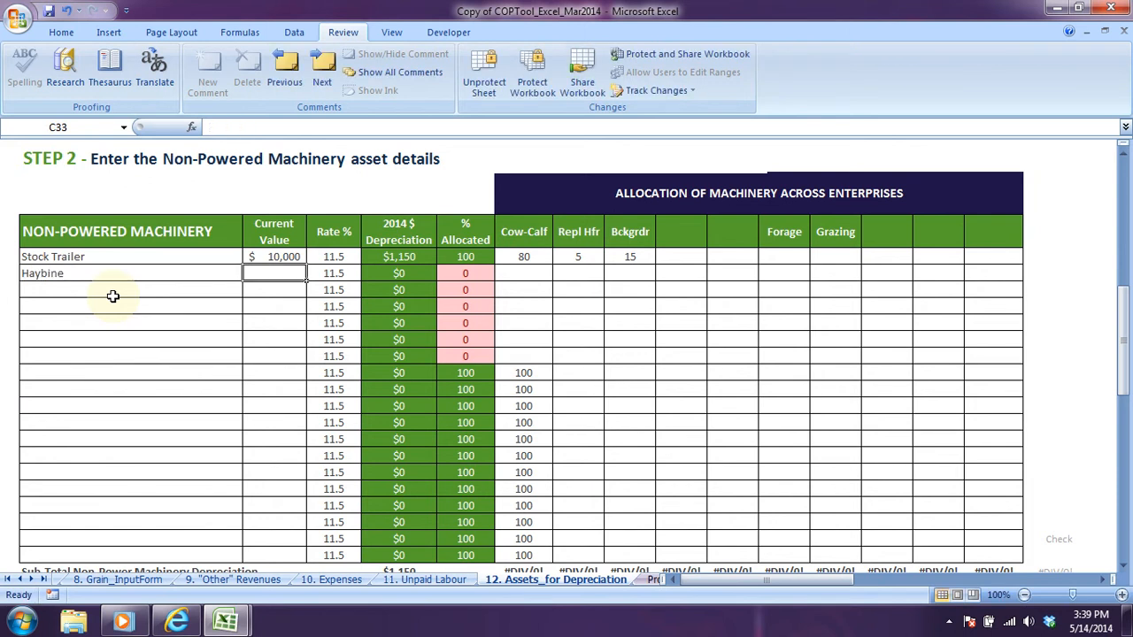
type("10000")
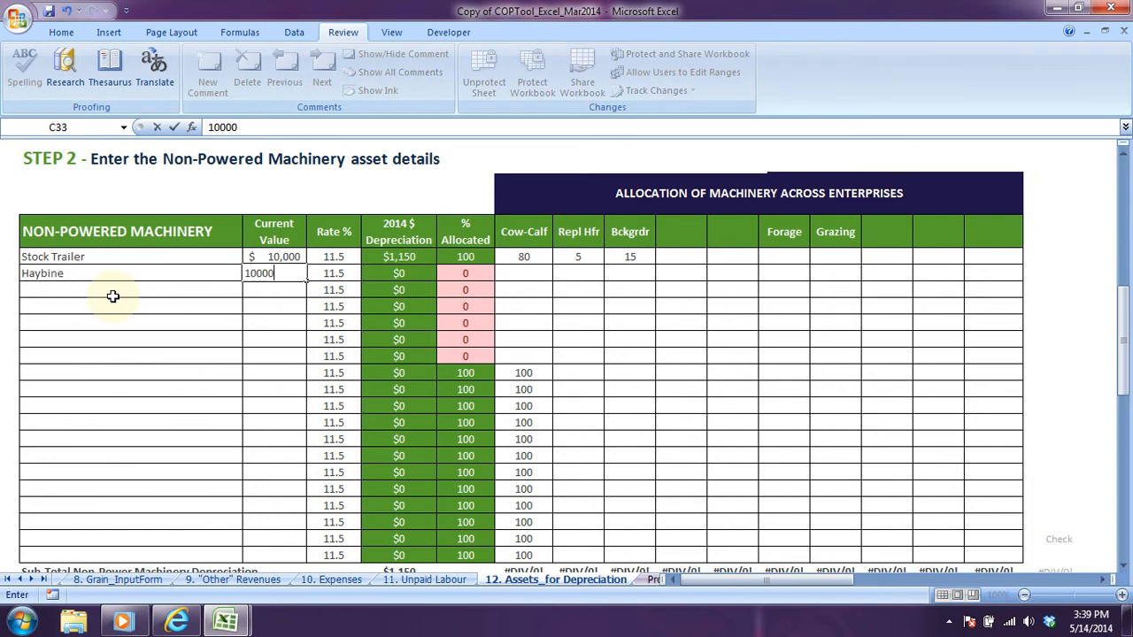
Set the Haybine's Forage allocation to 100
left_click(774, 274)
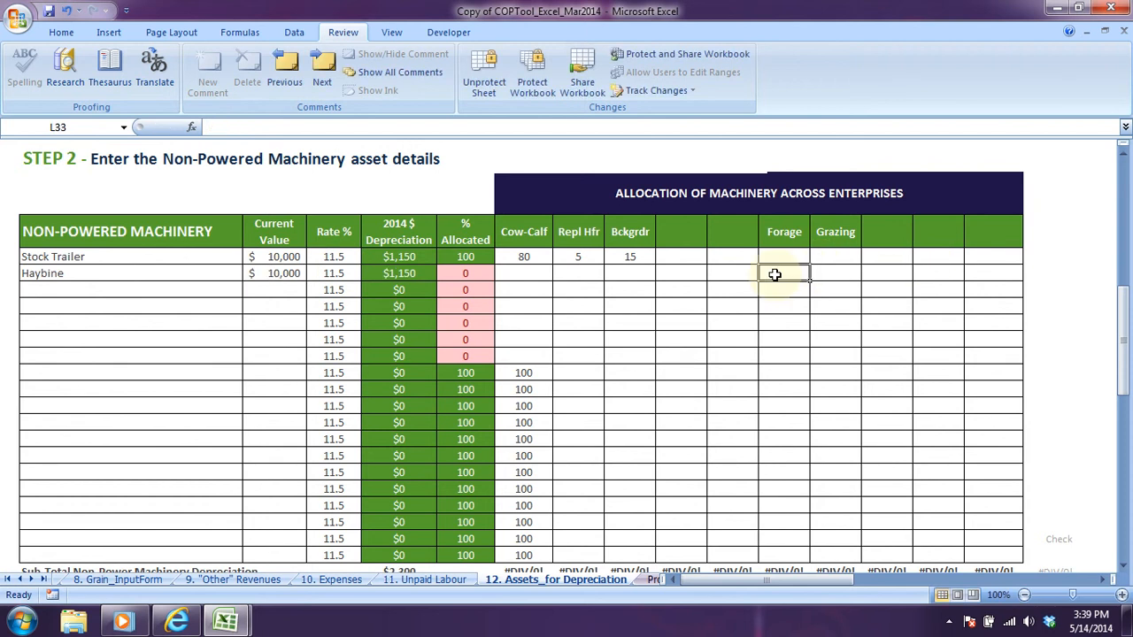
type("00")
key("Return")
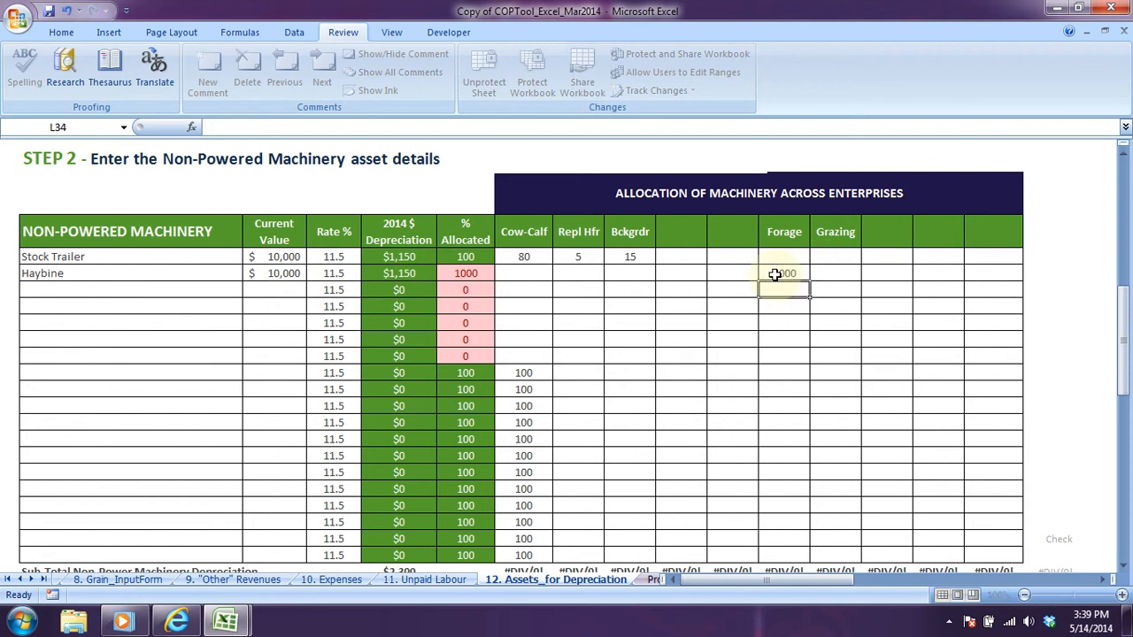
left_click(783, 273)
type("100")
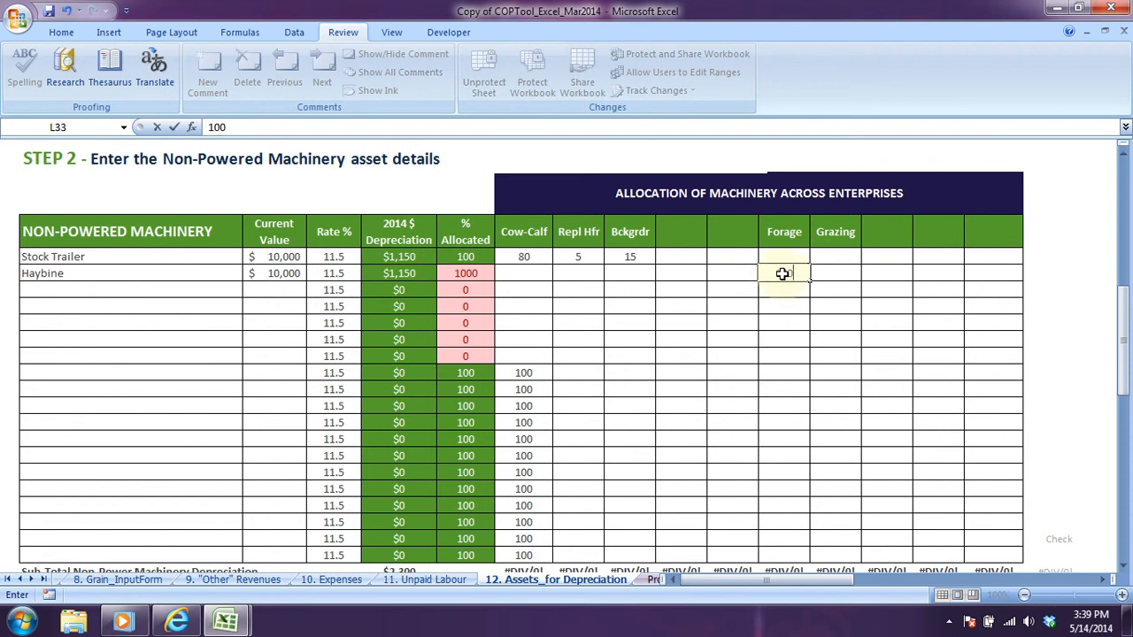
key("Return")
Enter Rake as the third non-powered machinery asset with a current value of 2000
left_click(115, 284)
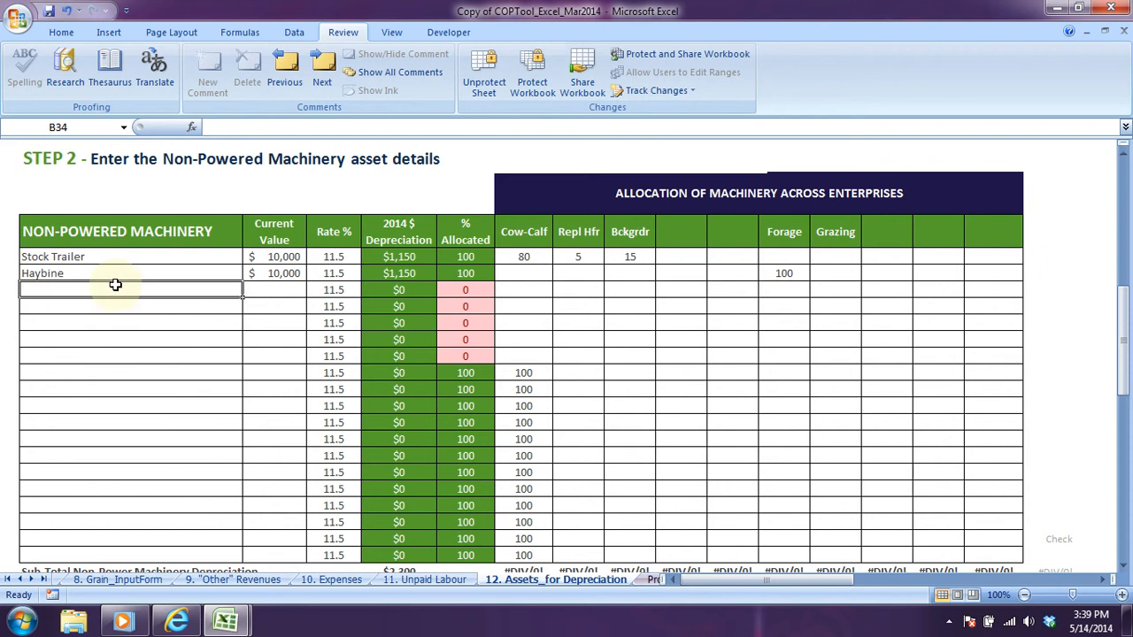
type("Rake")
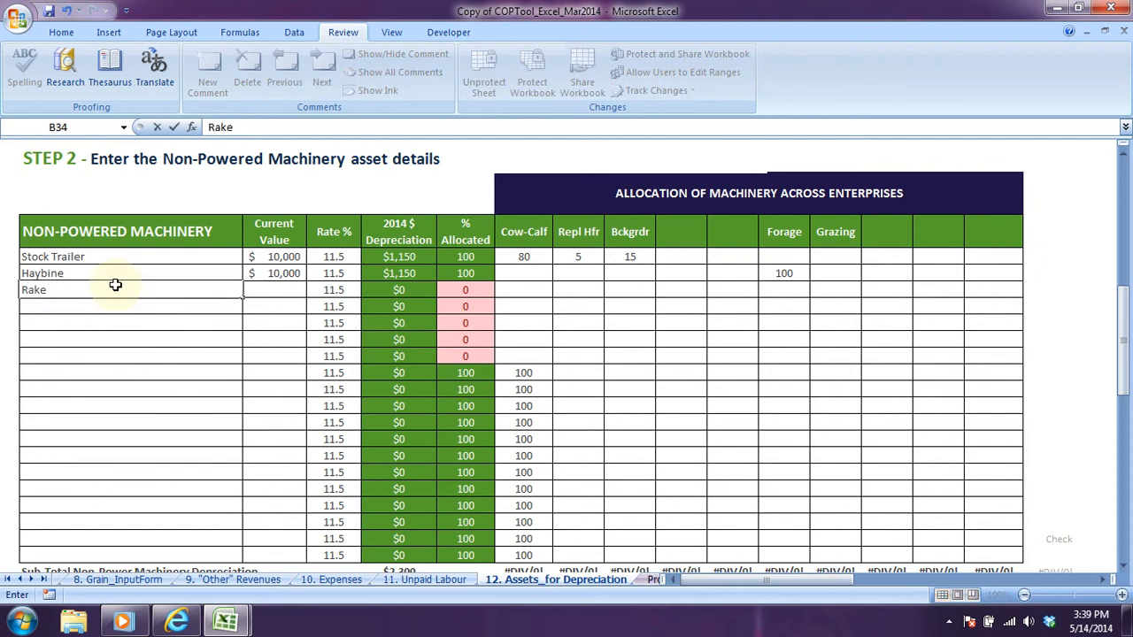
key("Tab")
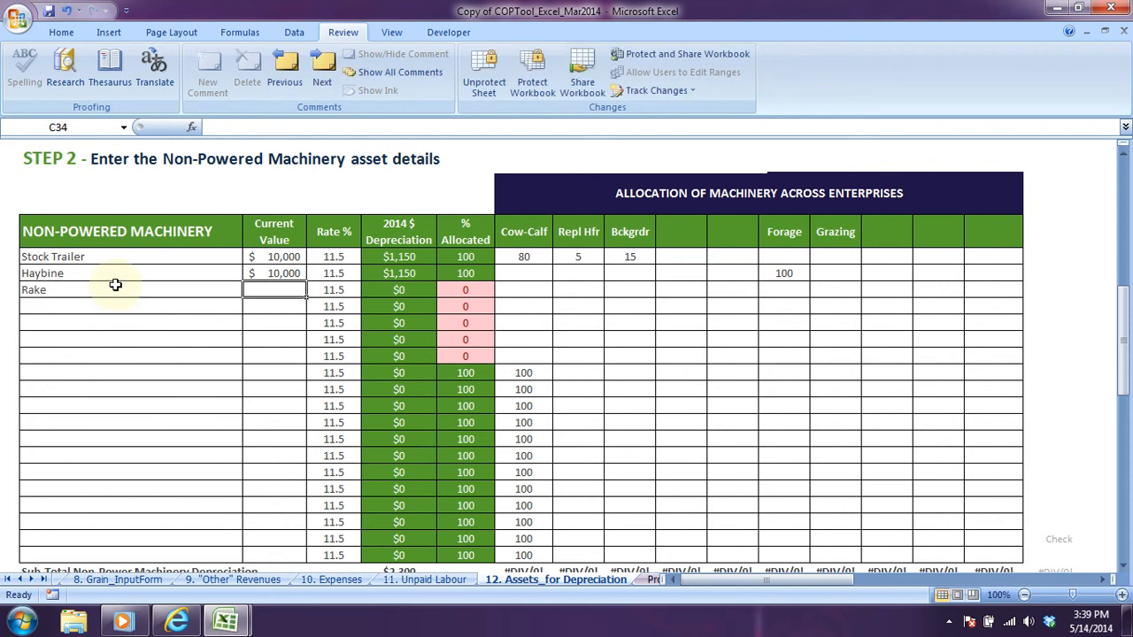
type("2000")
key("Return")
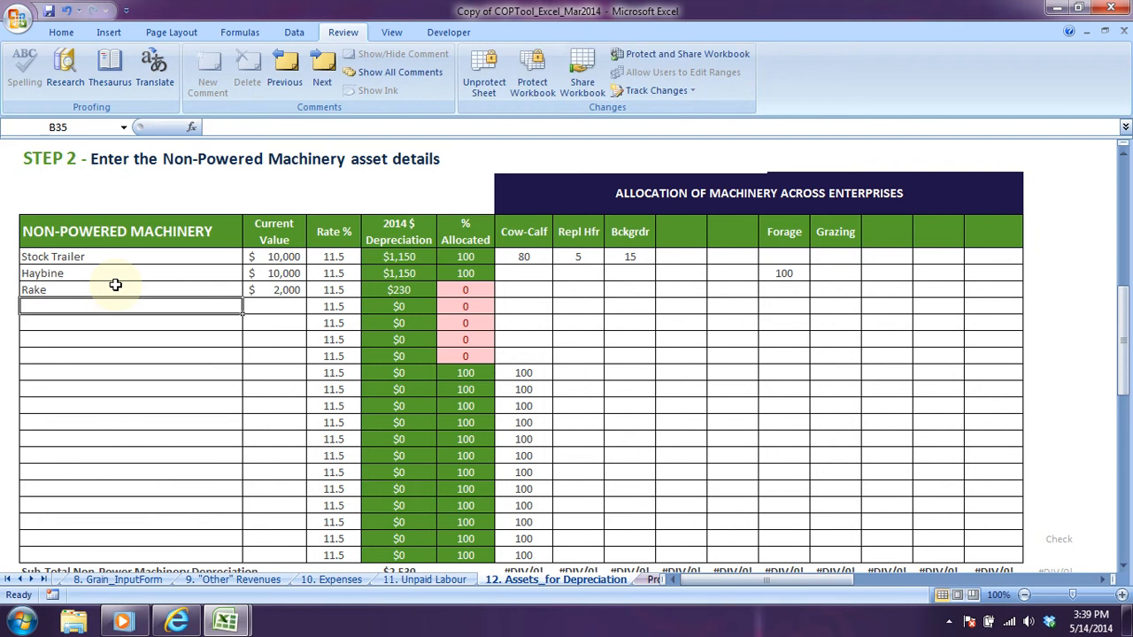
Enter Baler as the fourth non-powered machinery asset with a current value of 20,000
type("Baler")
key("Tab")
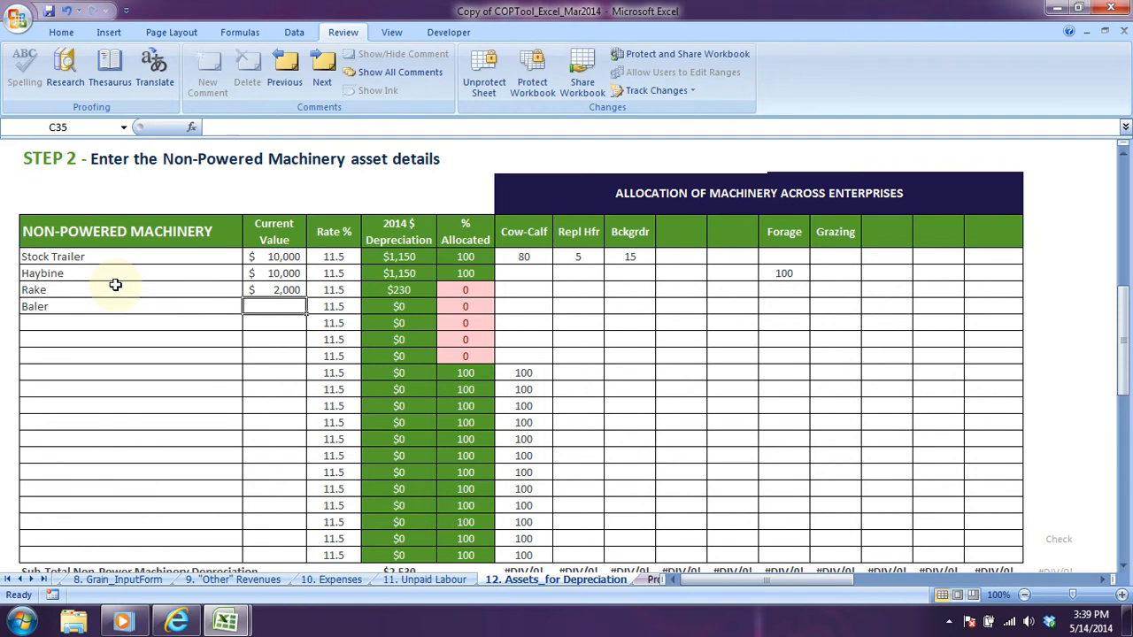
type("20,0")
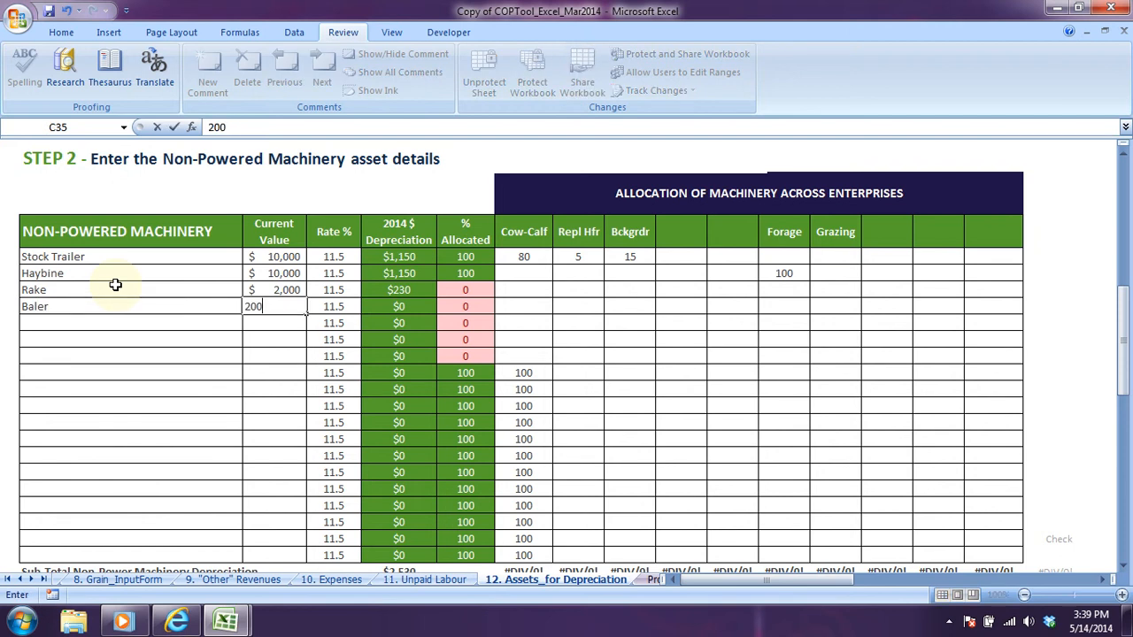
type("00")
key("Return")
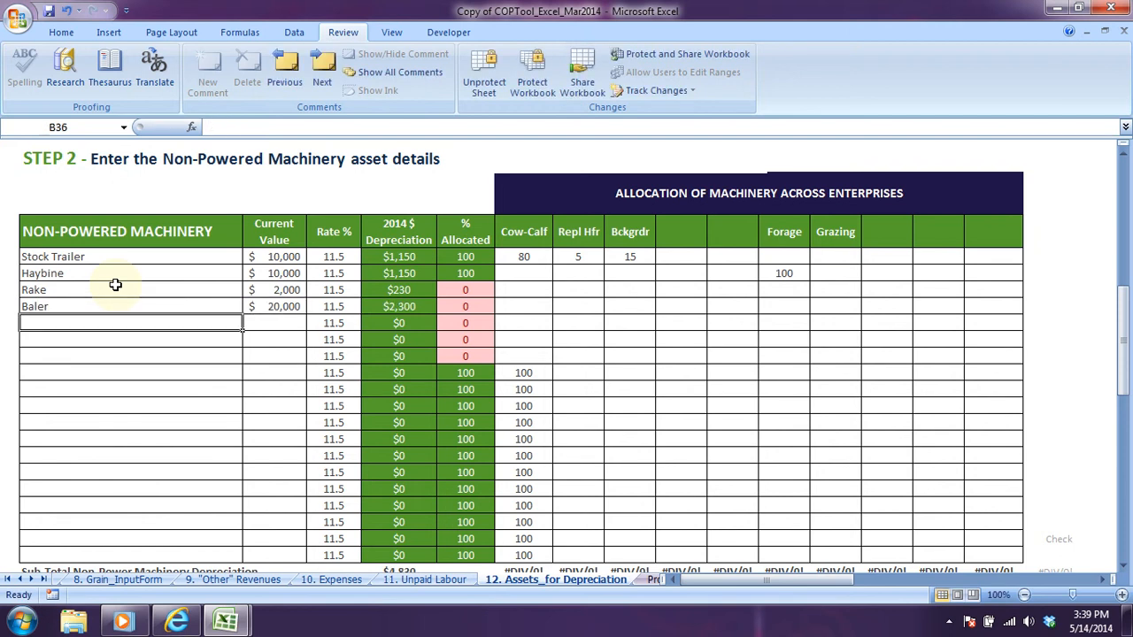
Copy the Haybine's Forage allocation of 100 down to the Rake and Baler rows
left_click(793, 281)
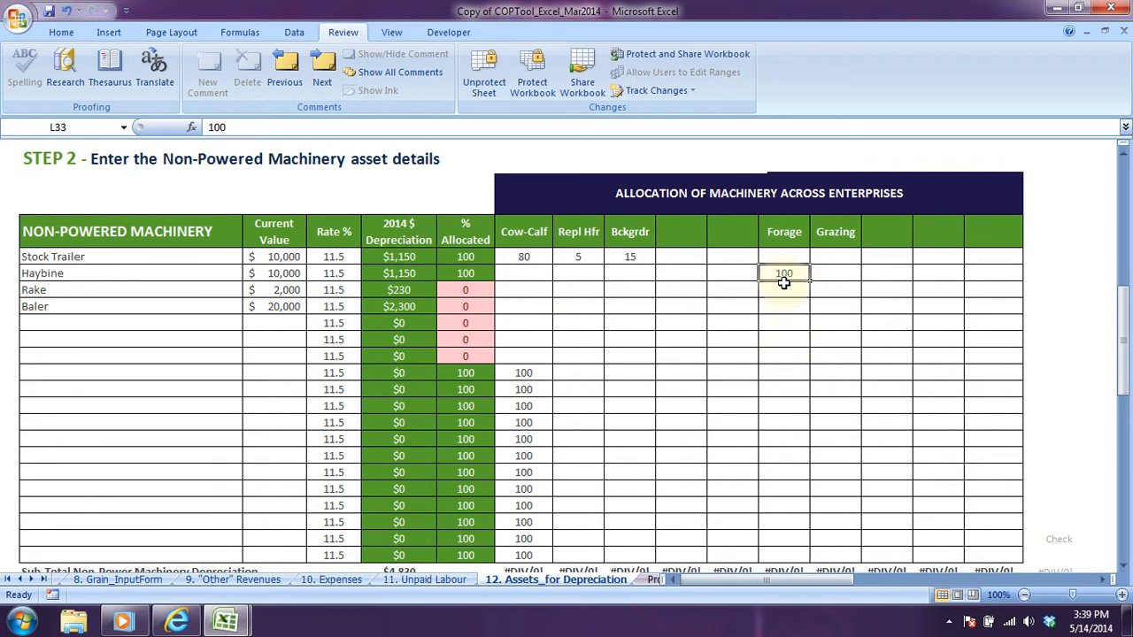
left_click_drag(809, 281, 806, 311)
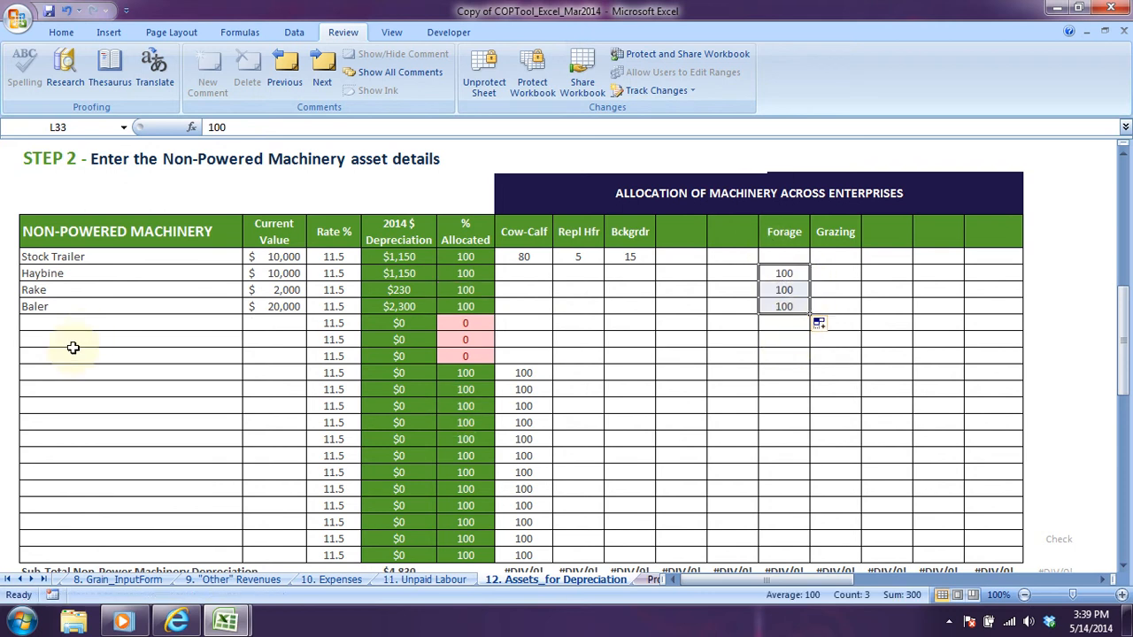
Enter Bale trailer as the fifth non-powered machinery asset with a current value of 1500 and a Forage allocation of 100
left_click(59, 324)
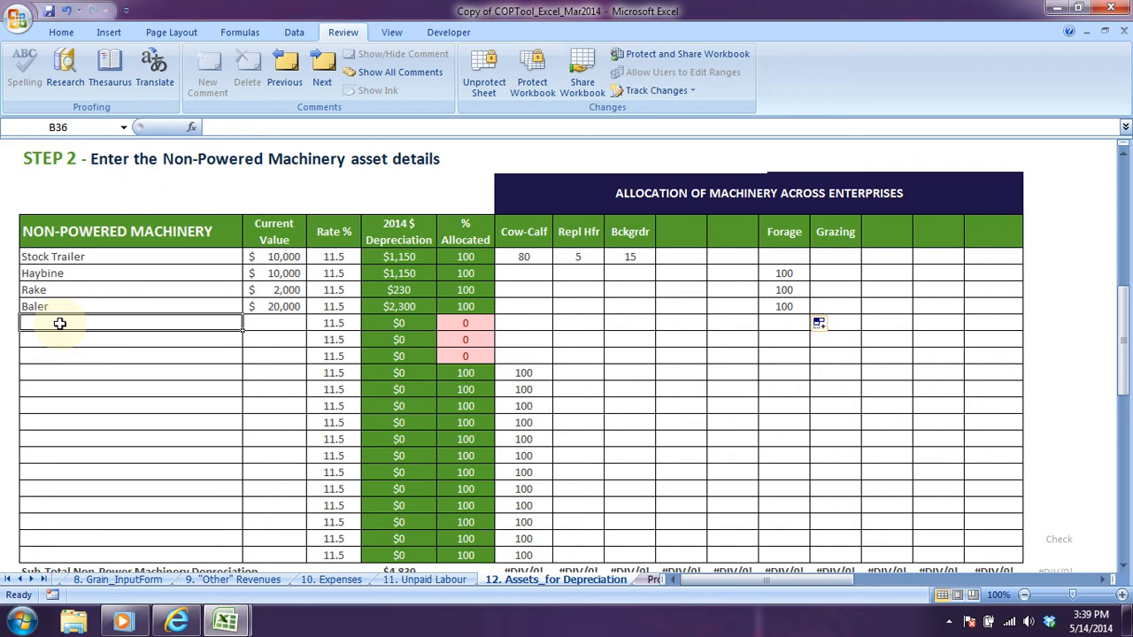
type("Bale trailer")
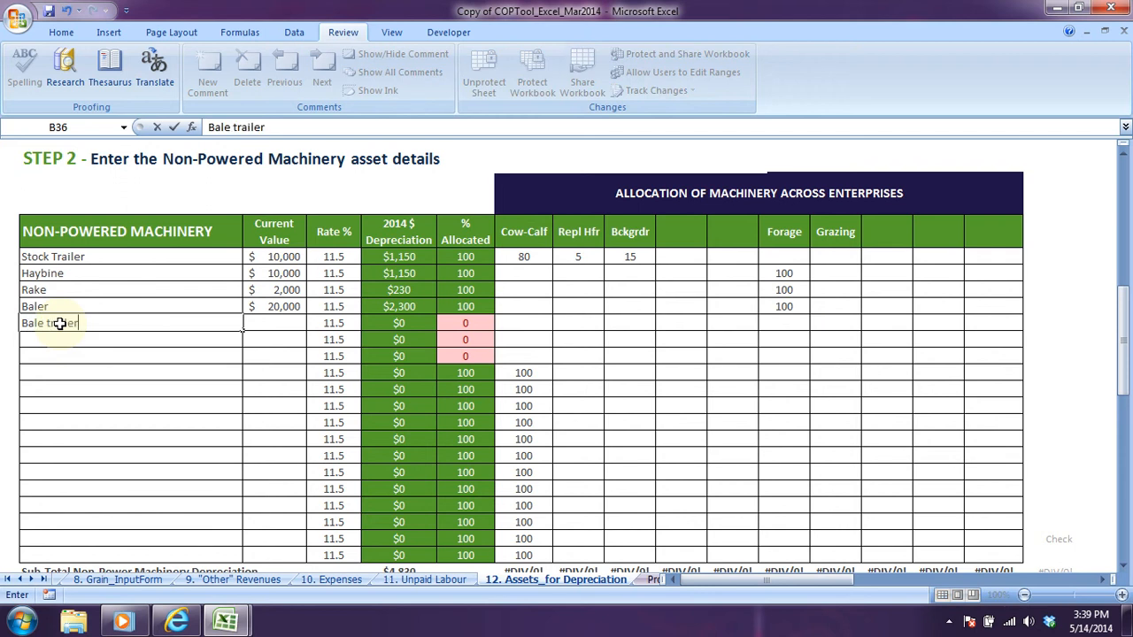
key("Tab")
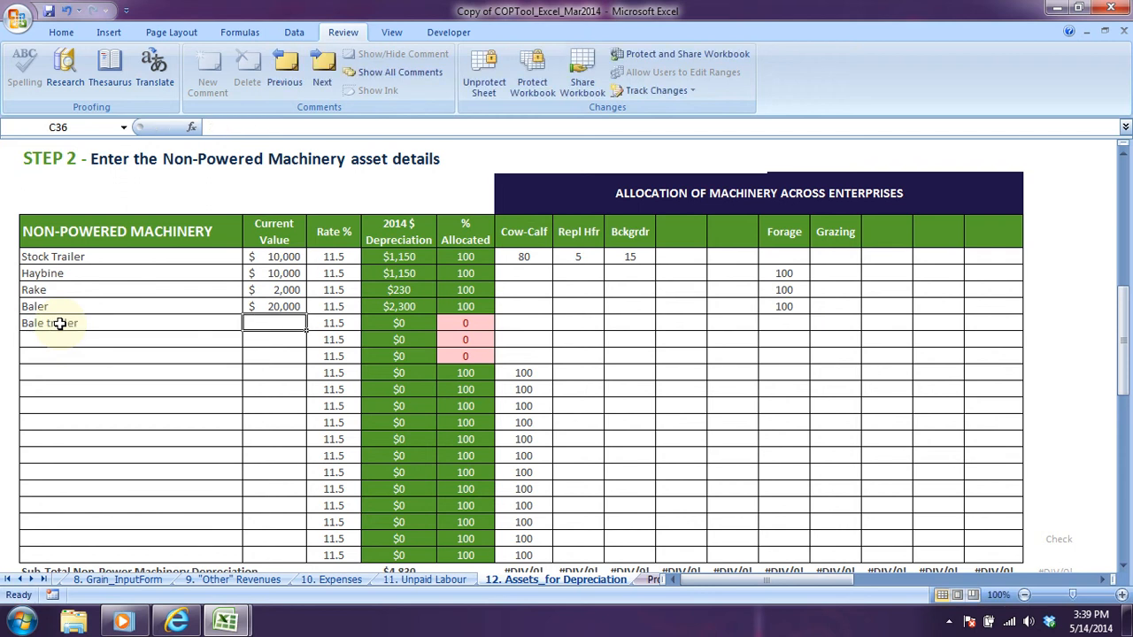
type("1500")
key("Tab")
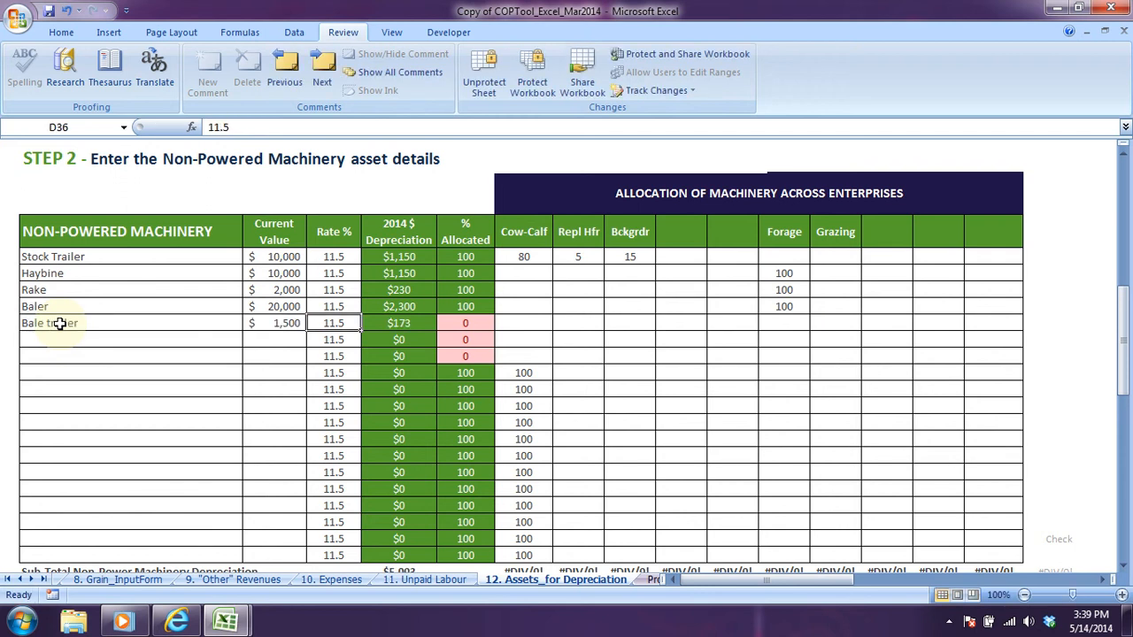
left_click(804, 305)
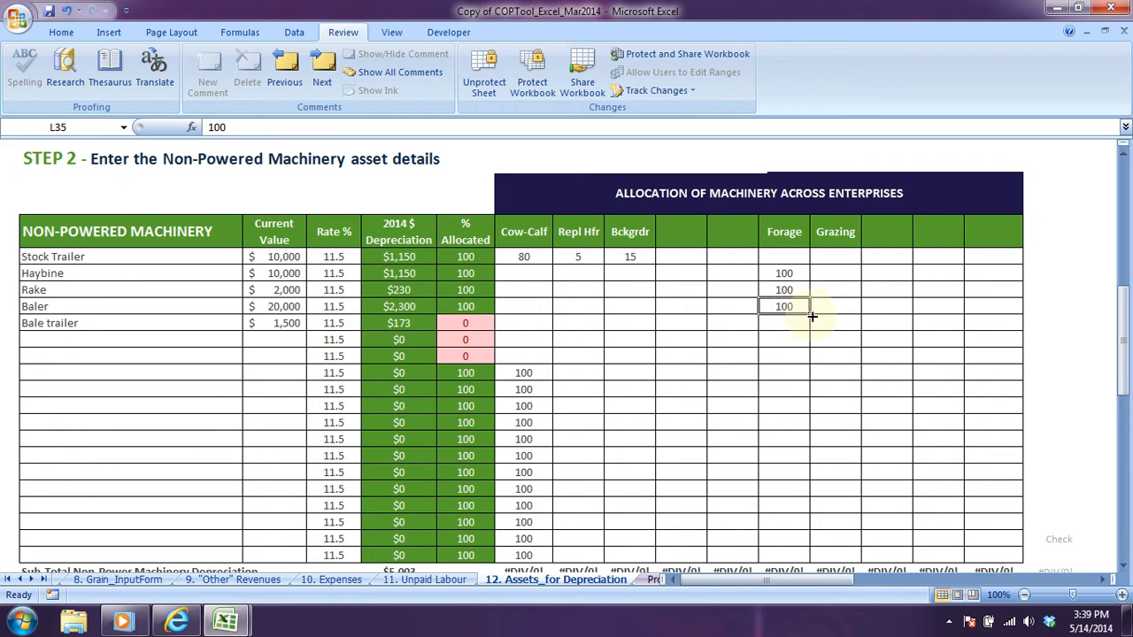
left_click_drag(810, 315, 812, 331)
Enter Post Pounder as the sixth non-powered machinery asset with a current value of 1000 and a depreciation rate of 5%
left_click(131, 335)
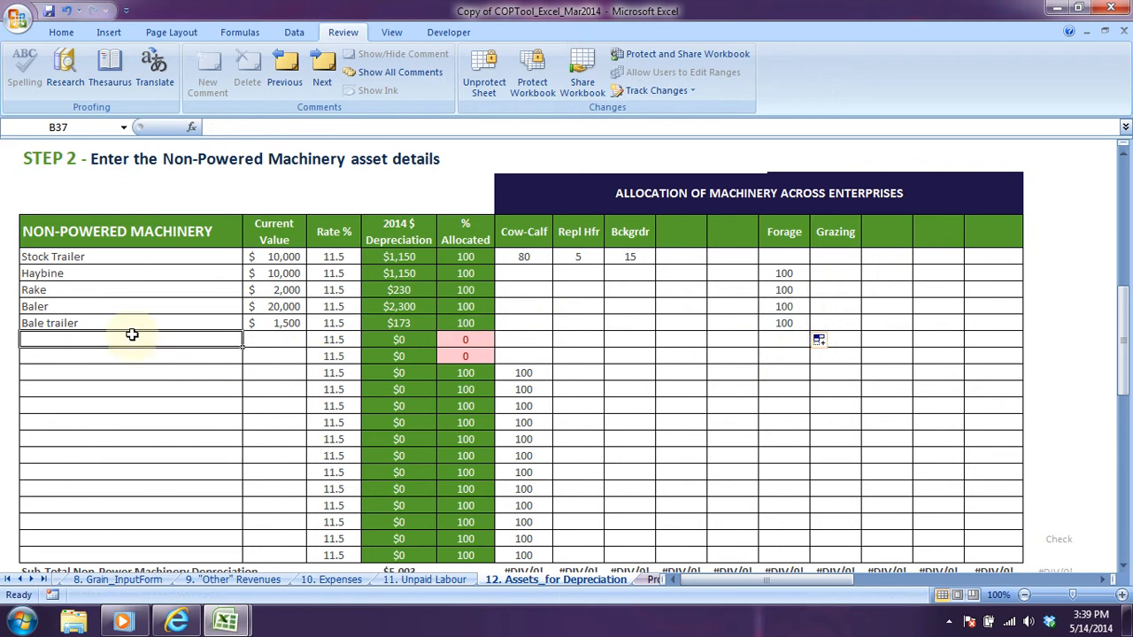
type("Post Pounder")
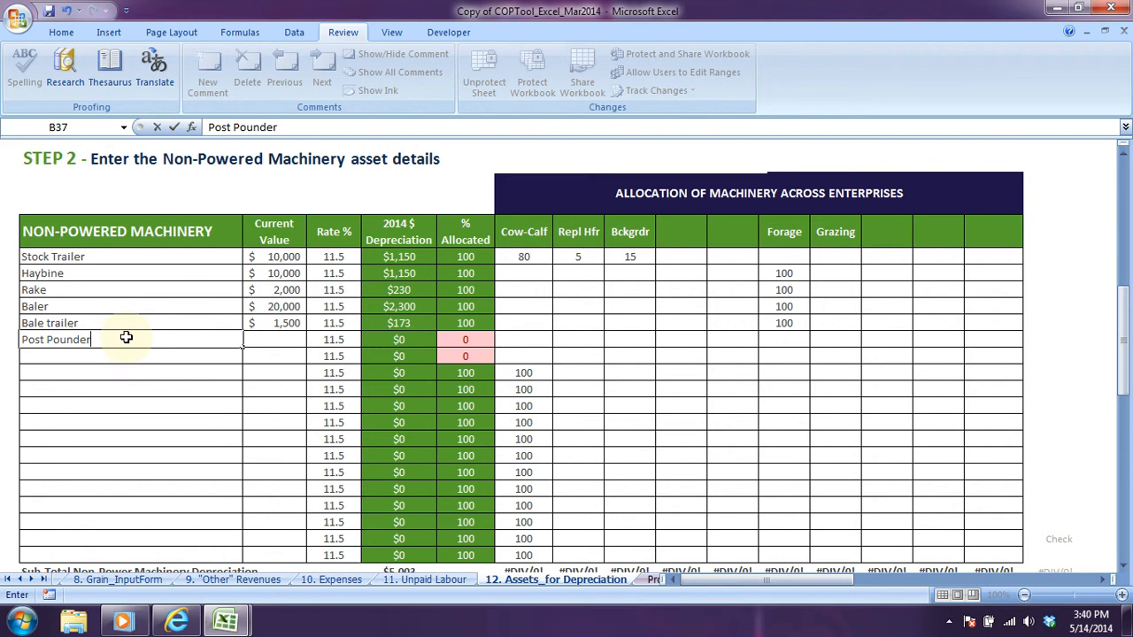
key("Tab")
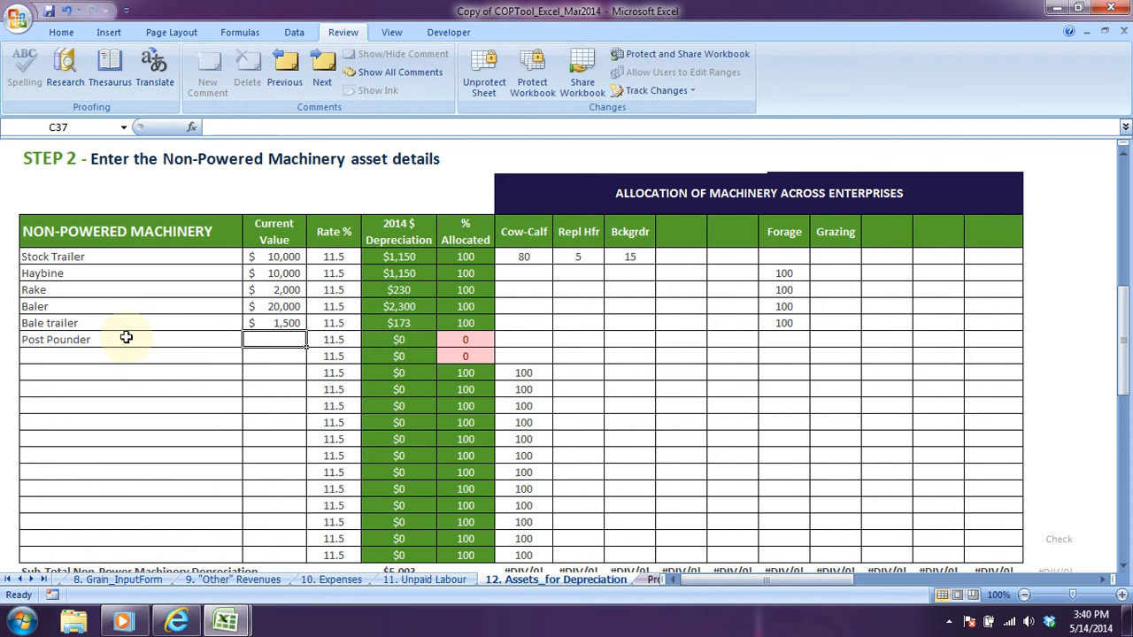
type("1000")
key("Tab")
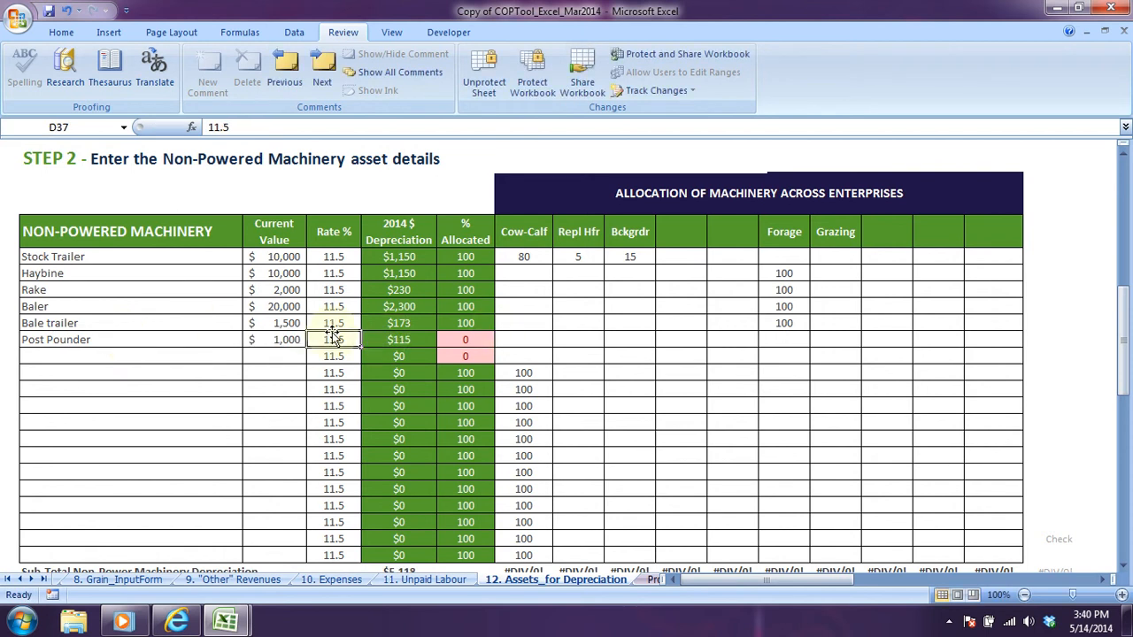
type("5")
key("Tab")
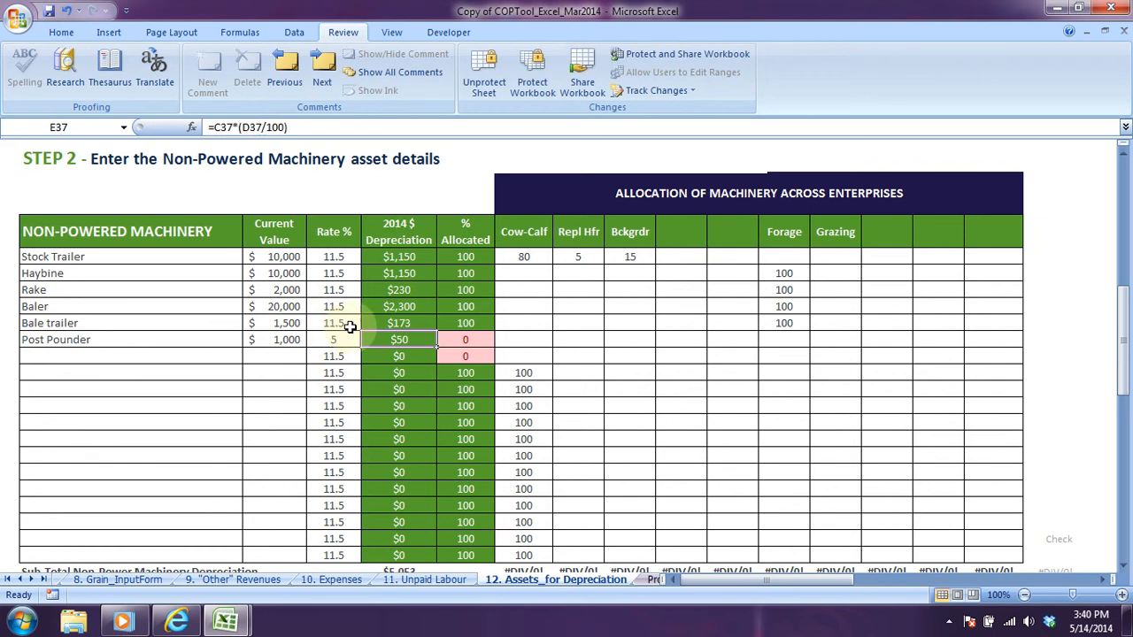
left_click(333, 339)
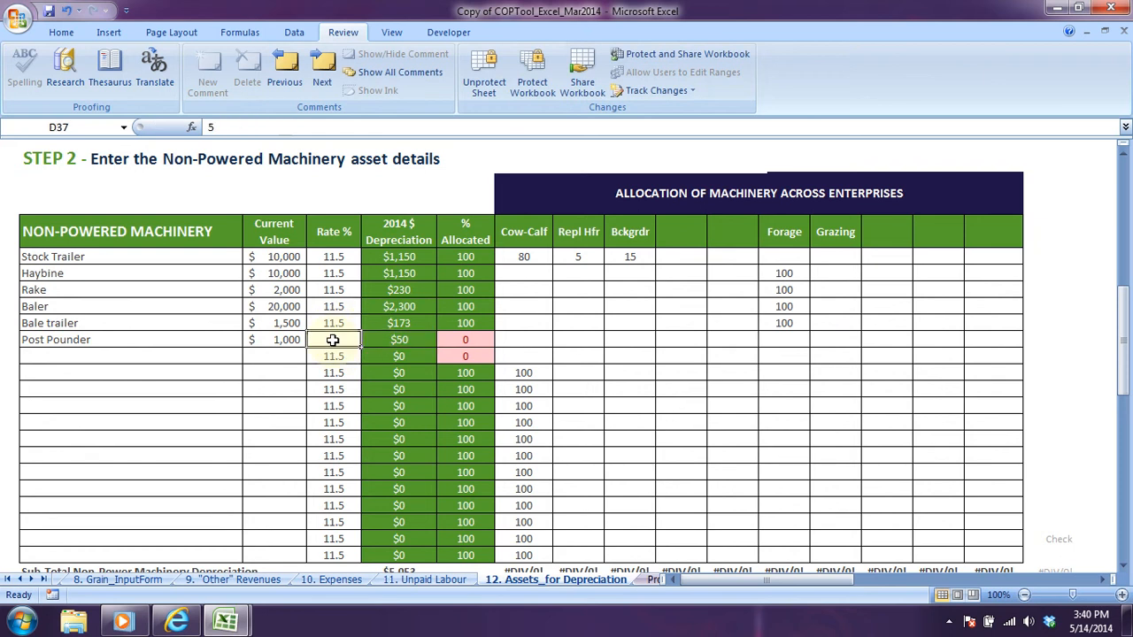
Set the Post Pounder's Grazing allocation to 100
left_click(816, 336)
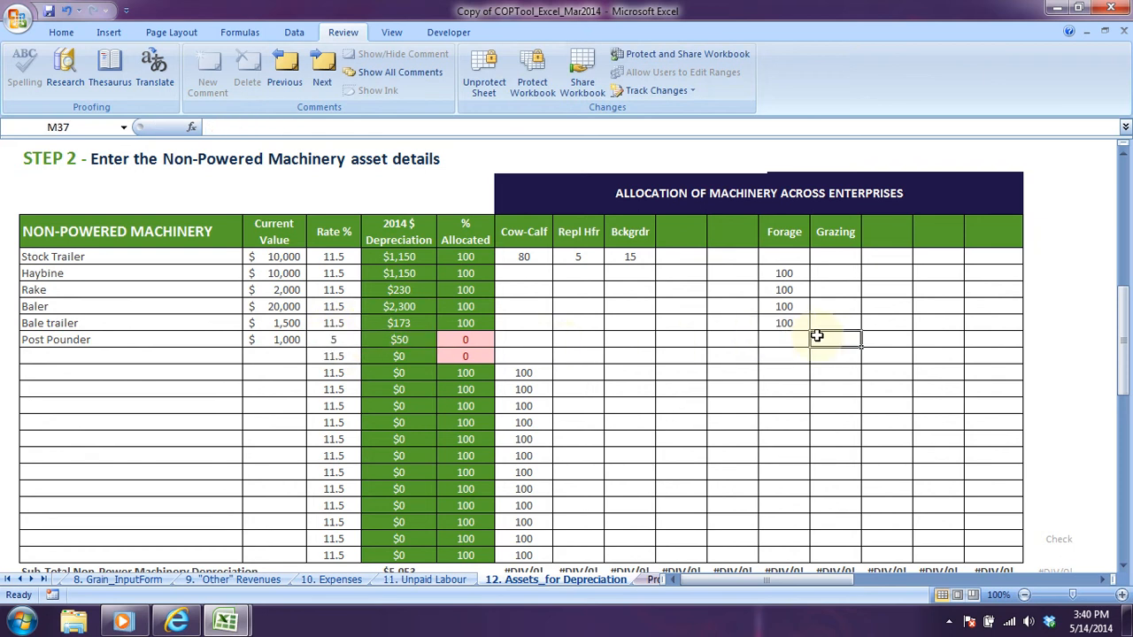
type("100")
key("Return")
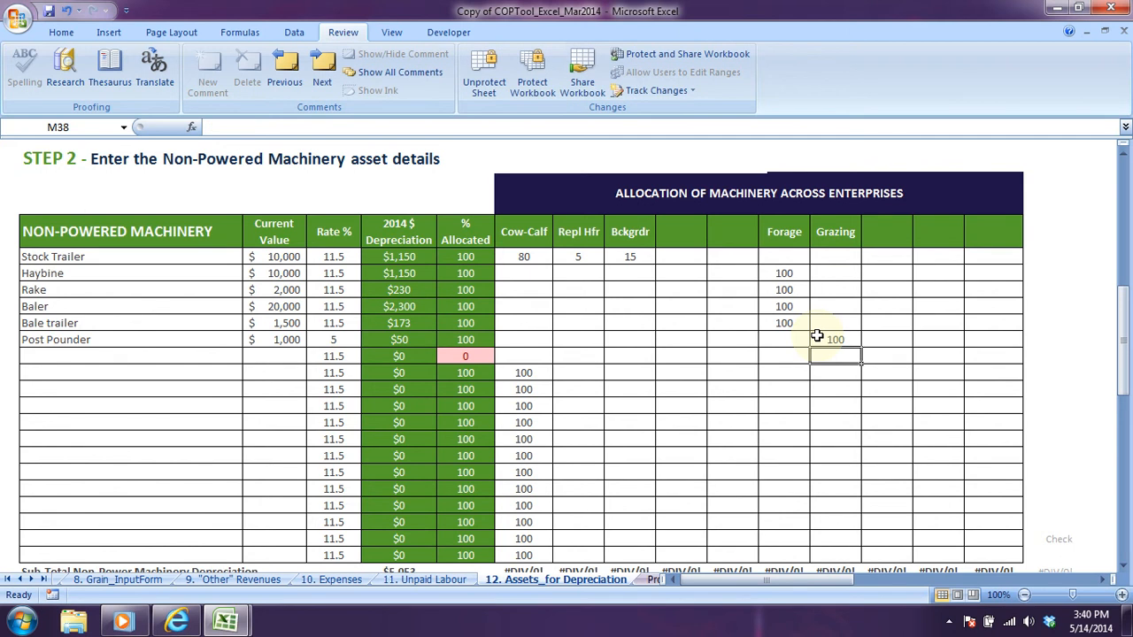
Enter Shop as the first building, storage, fence and livestock equipment asset in Step 3 with a current value of 40000
scroll(193, 372, "down", 5)
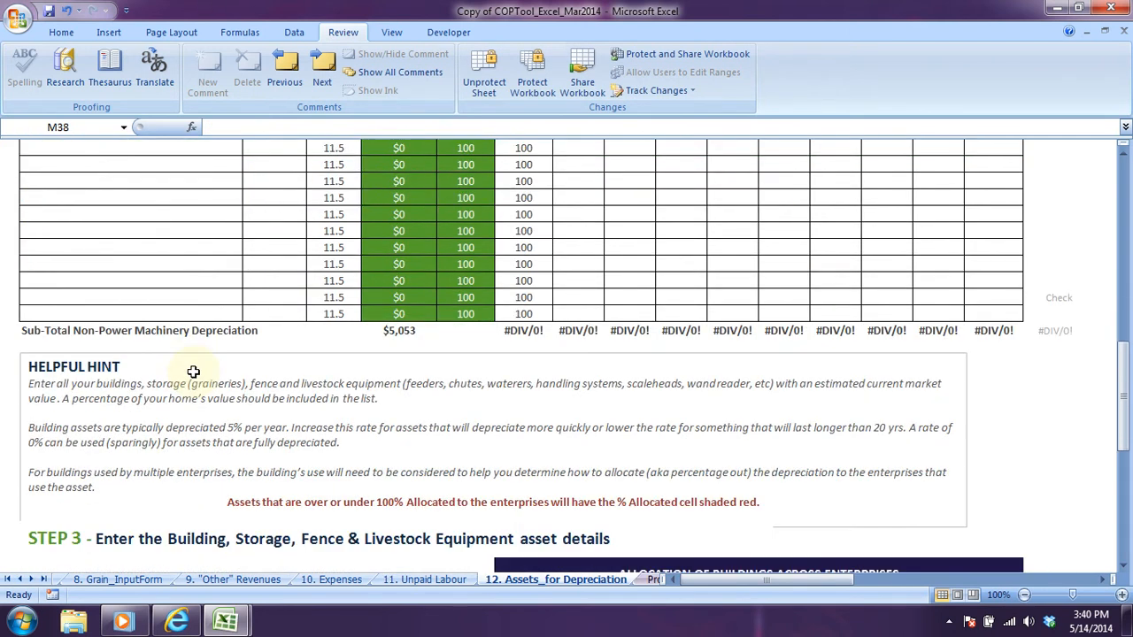
scroll(193, 372, "down", 5)
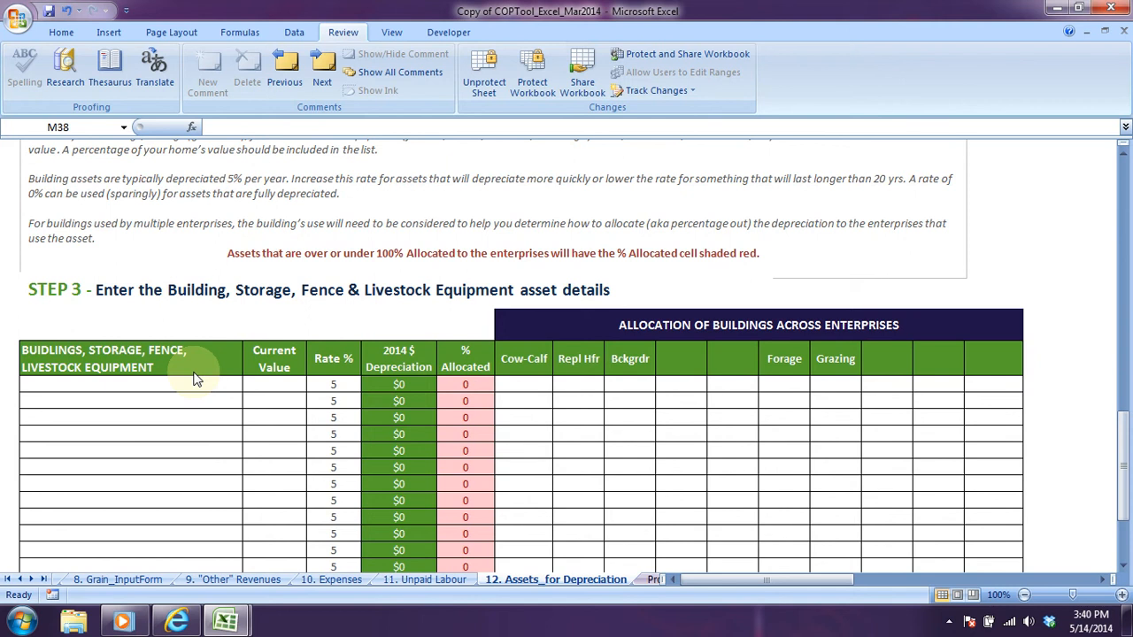
scroll(191, 372, "down", 1)
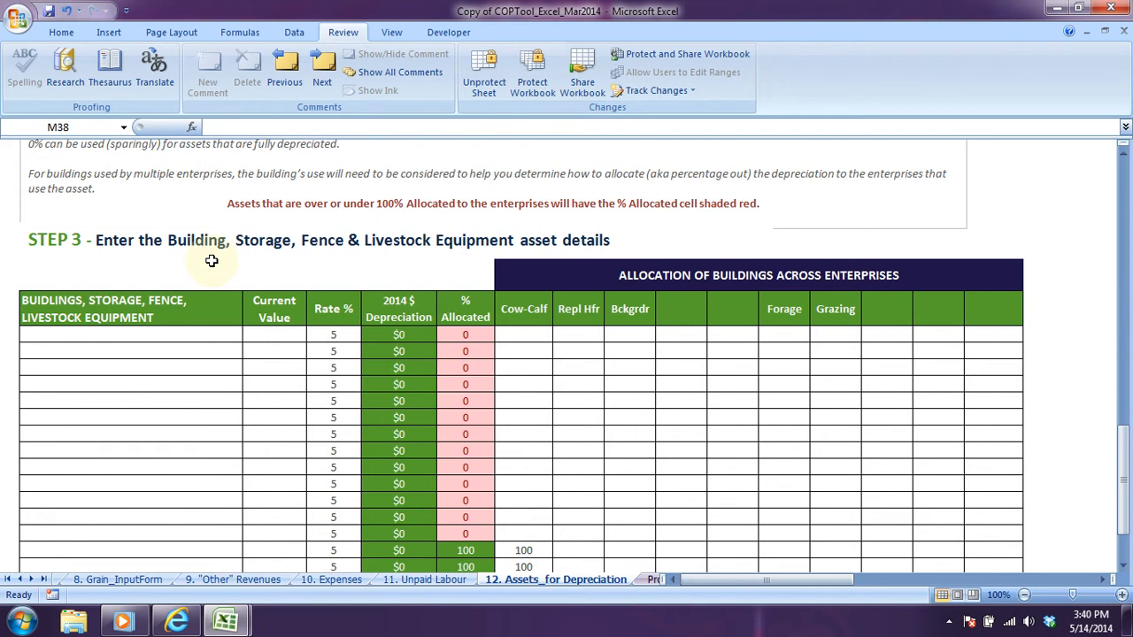
scroll(96, 341, "down", 3)
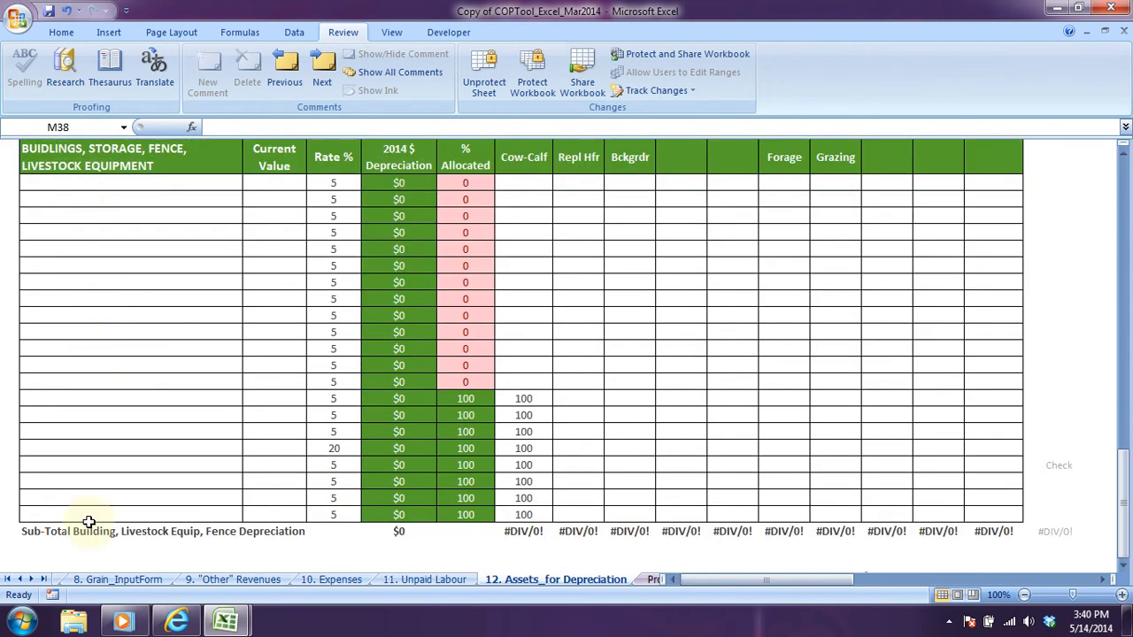
scroll(94, 384, "up", 3)
left_click(87, 334)
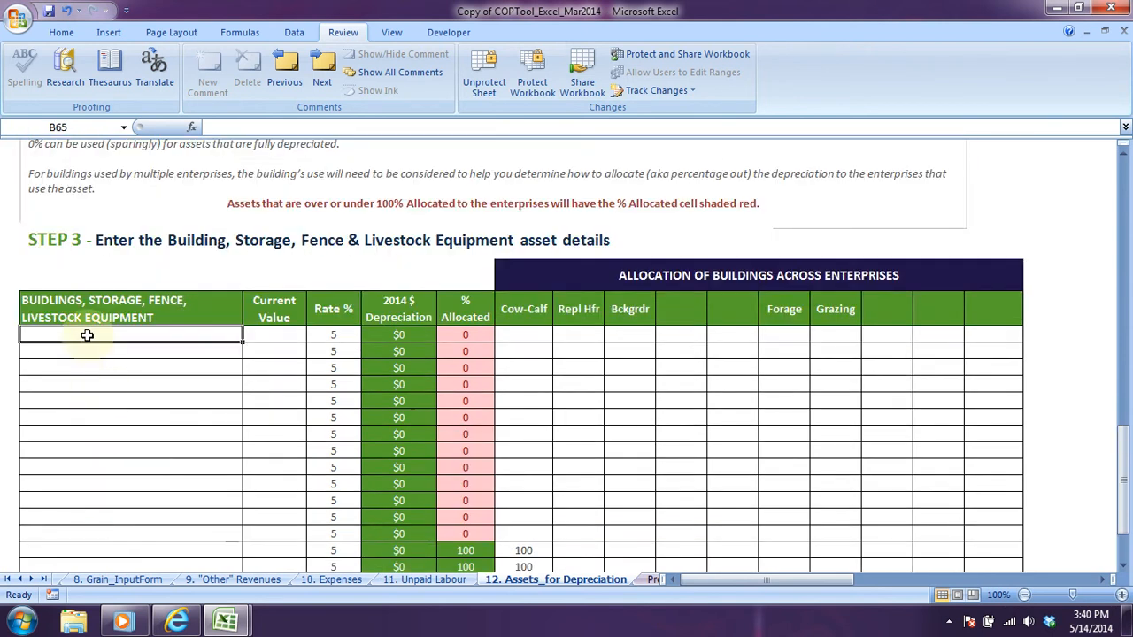
scroll(163, 447, "down", 3)
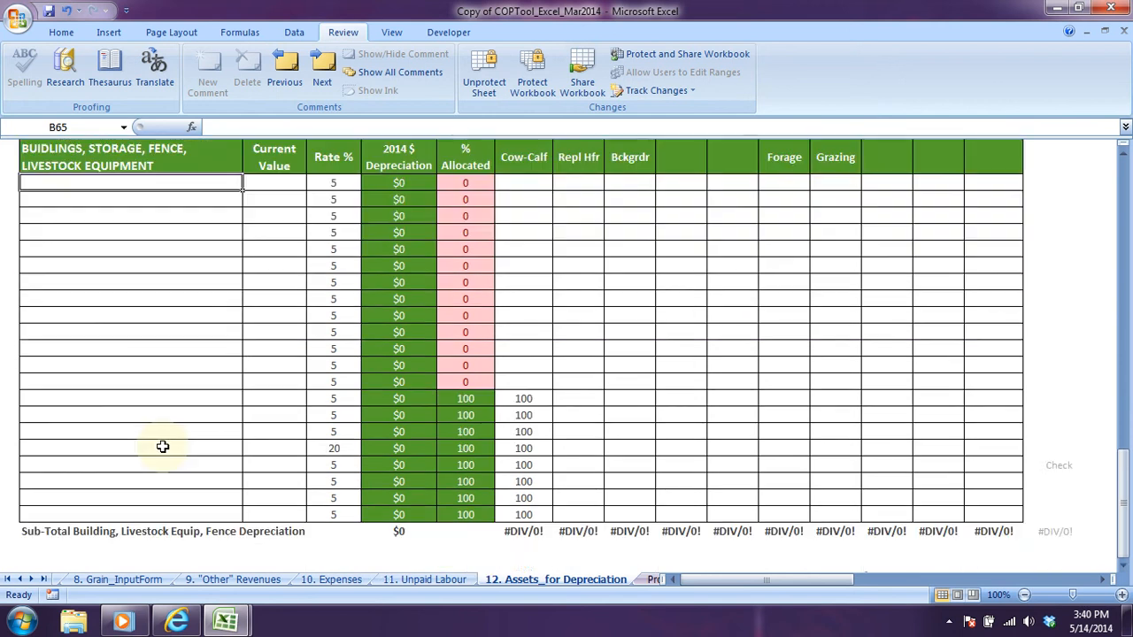
type("Shop")
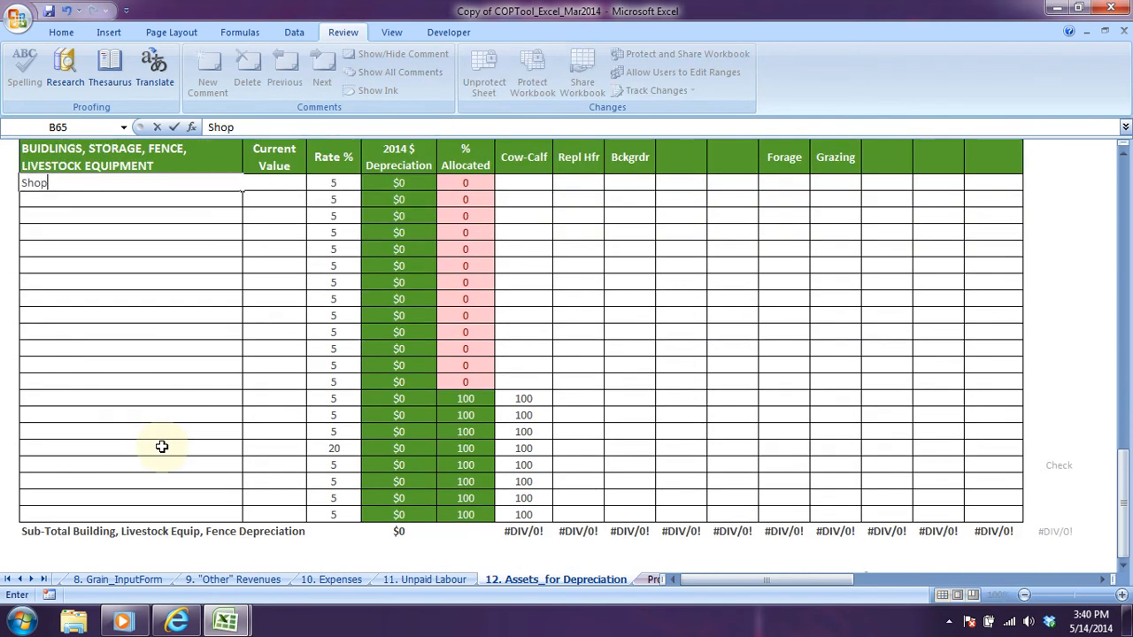
key("Tab")
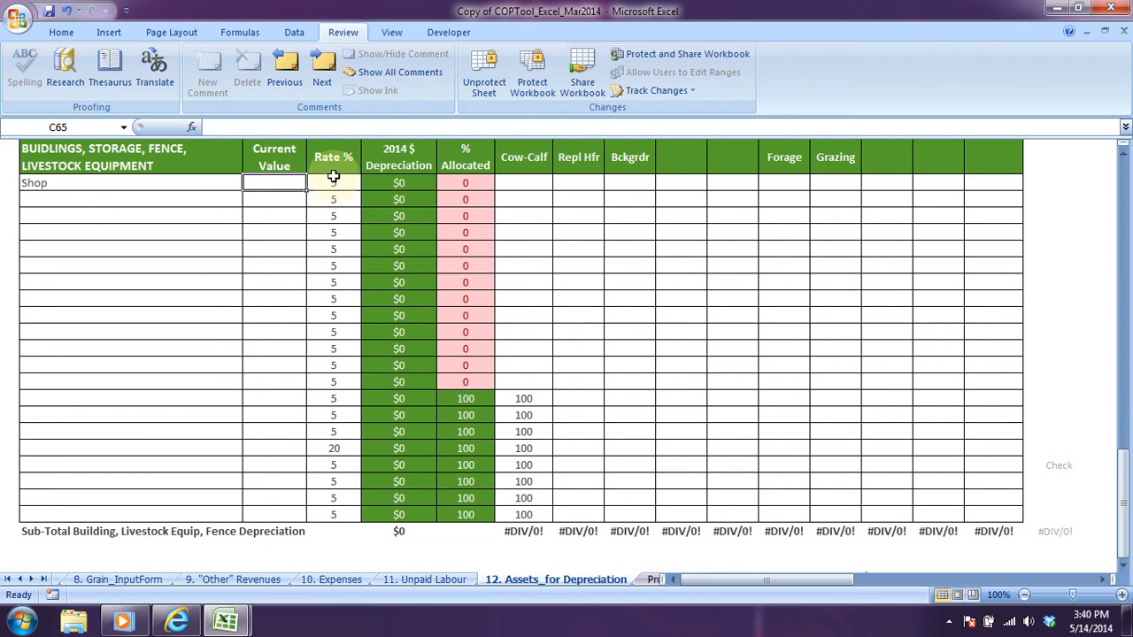
type("40000")
key("Return")
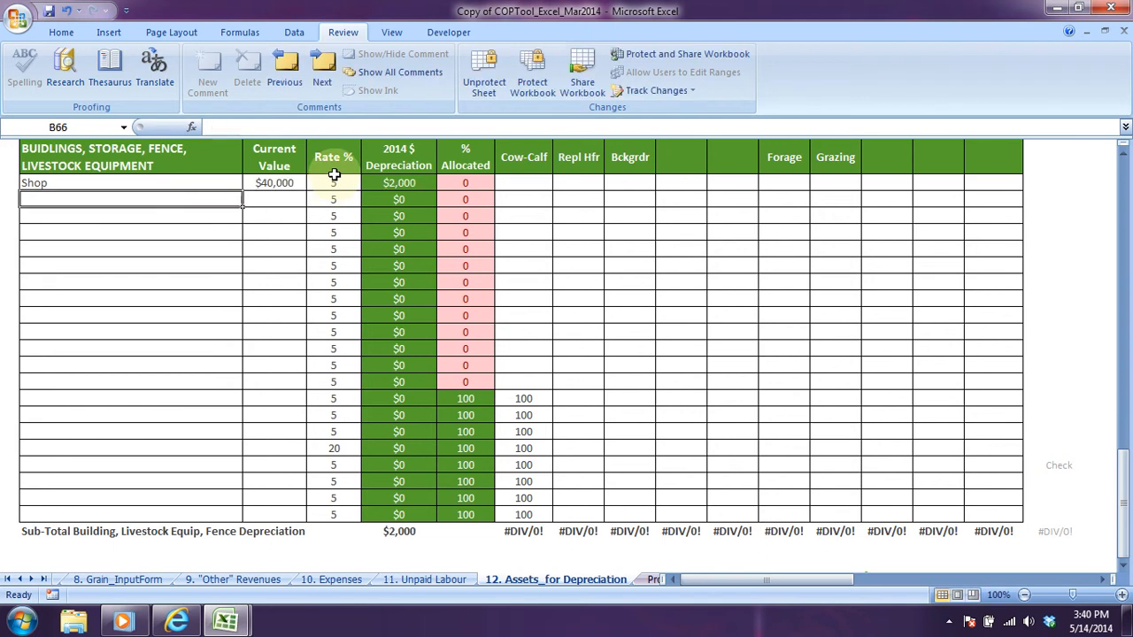
Enter Chute & Handling System as the second building and livestock equipment asset with a current value of 20,000
type("Chute & Handling System")
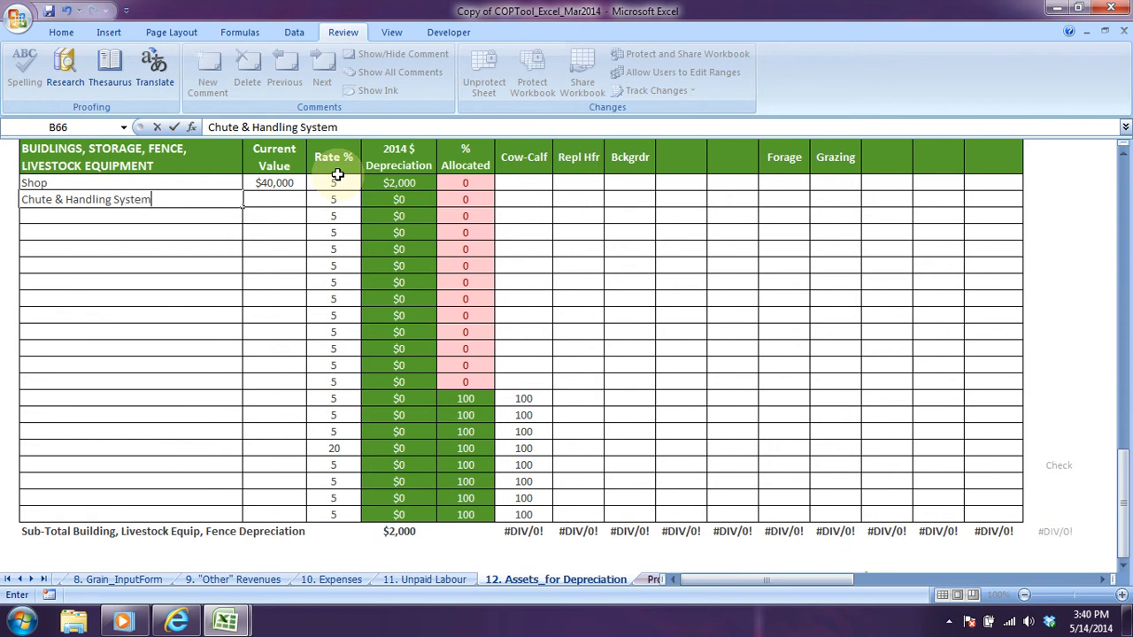
key("Tab")
type("2")
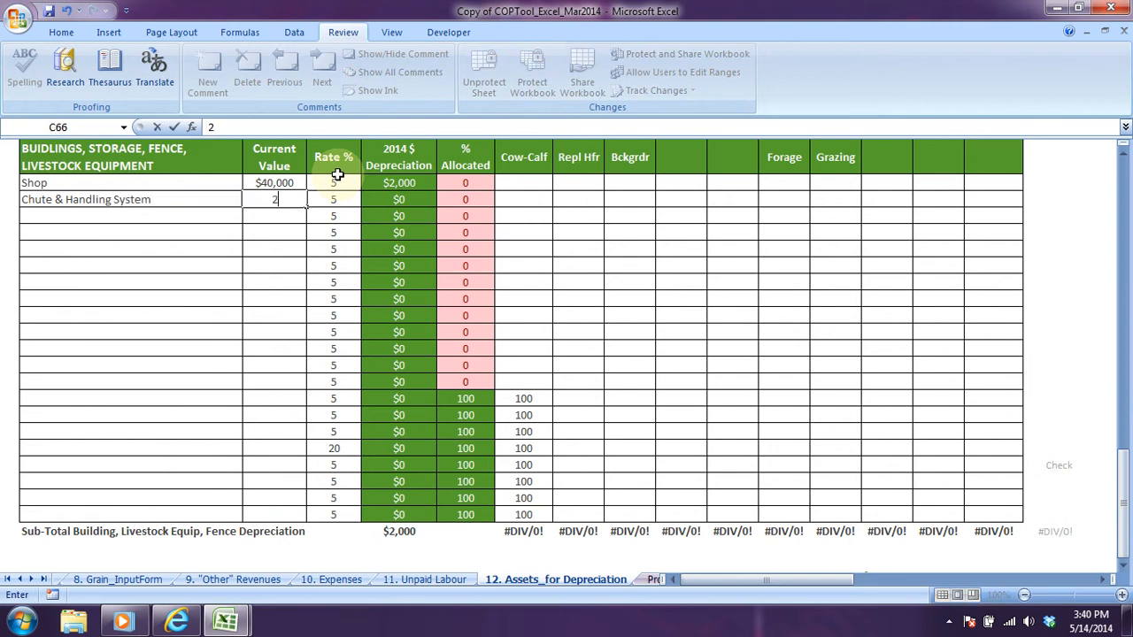
type("0,000")
key("Return")
key("Left")
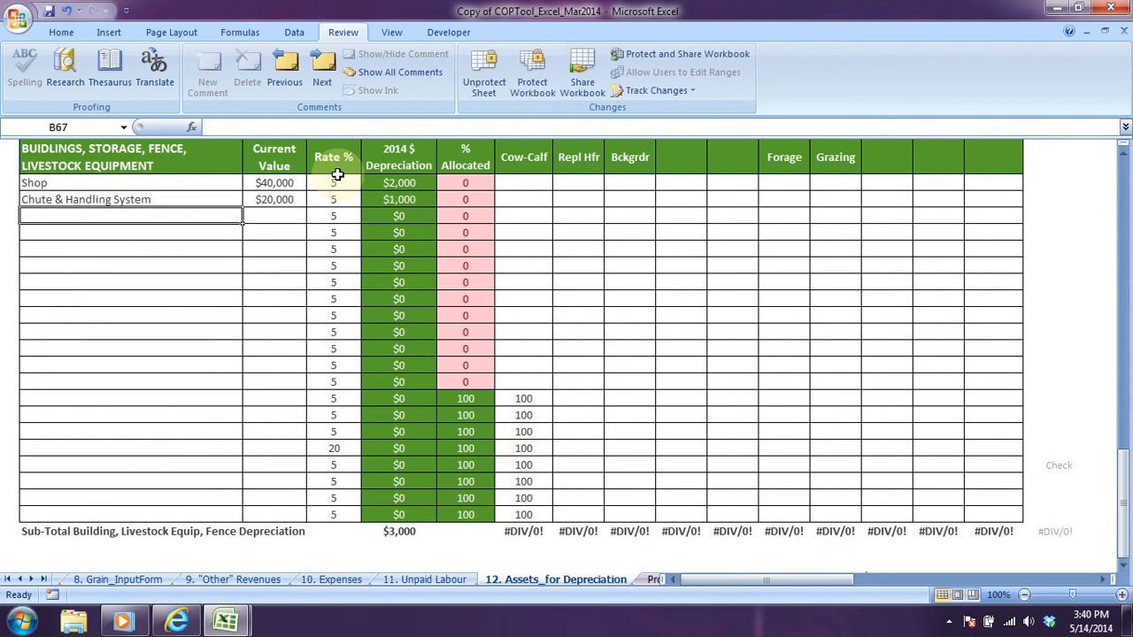
Enter Cattle Shelters as the third building and livestock equipment asset with a current value of 25,000
type("Cattle Shelt")
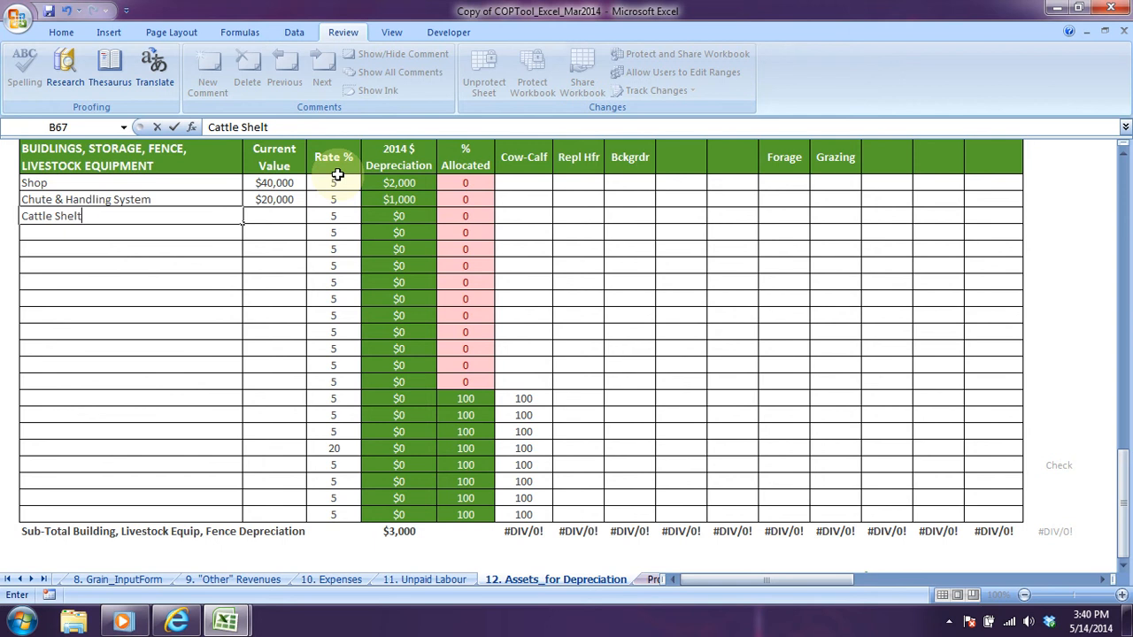
type("ers")
key("Tab")
type("250")
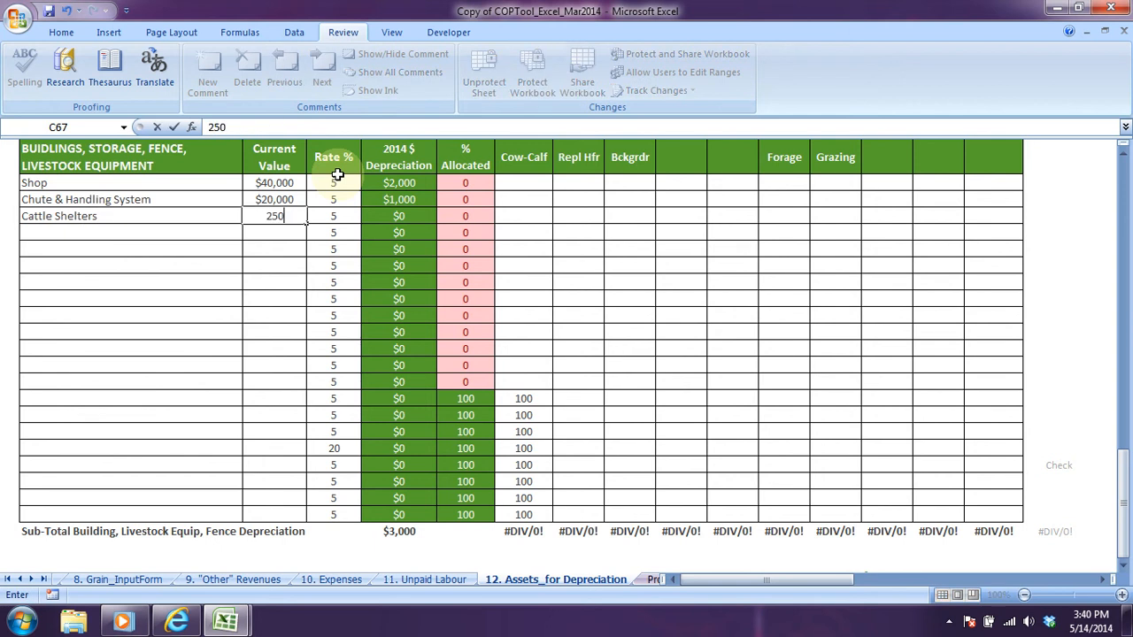
key("Tab")
Set the Shop's allocations to 50 for Cow-Calf, 15 for Repl Hfr and 7 for Bckgrdr
key("Tab")
key("Tab")
key("Tab")
key("Up")
key("Up")
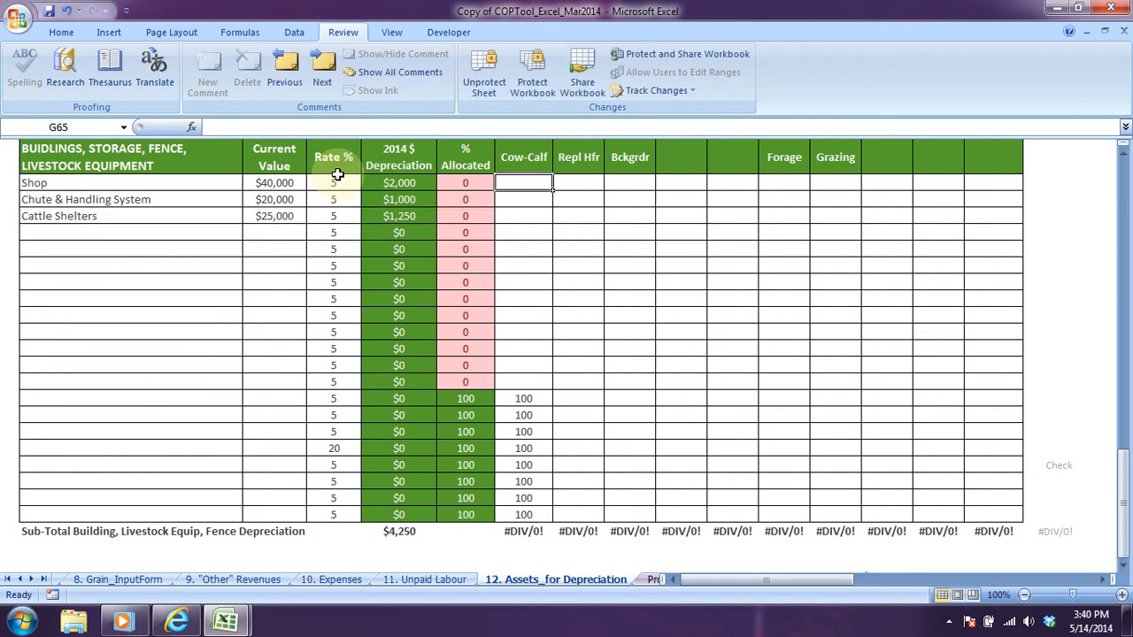
type("50")
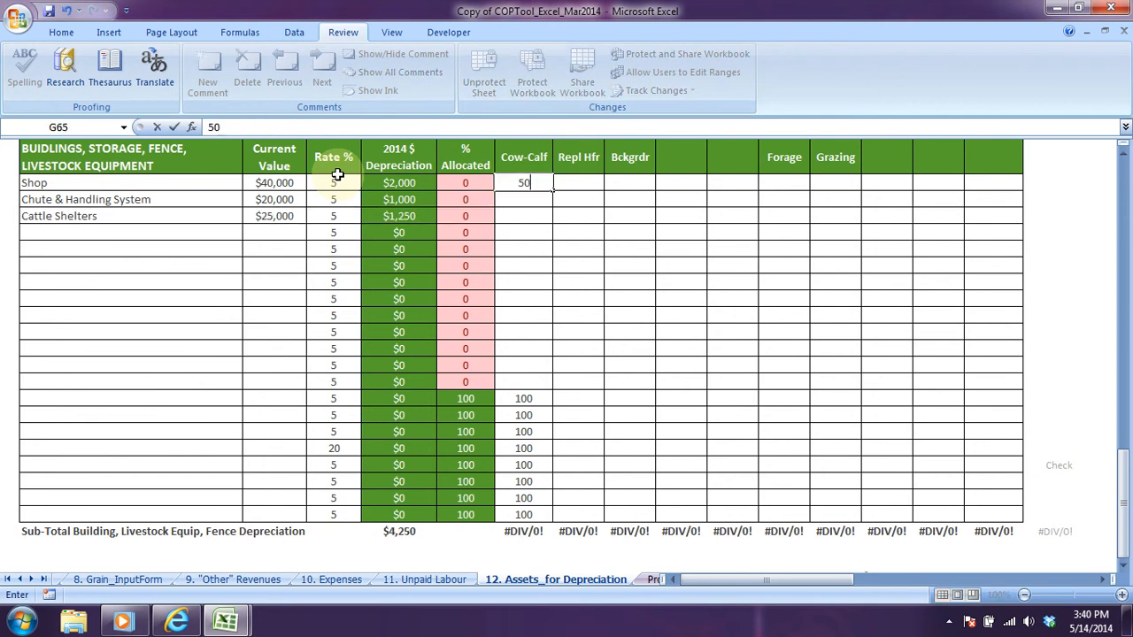
key("Tab")
type("15")
key("Tab")
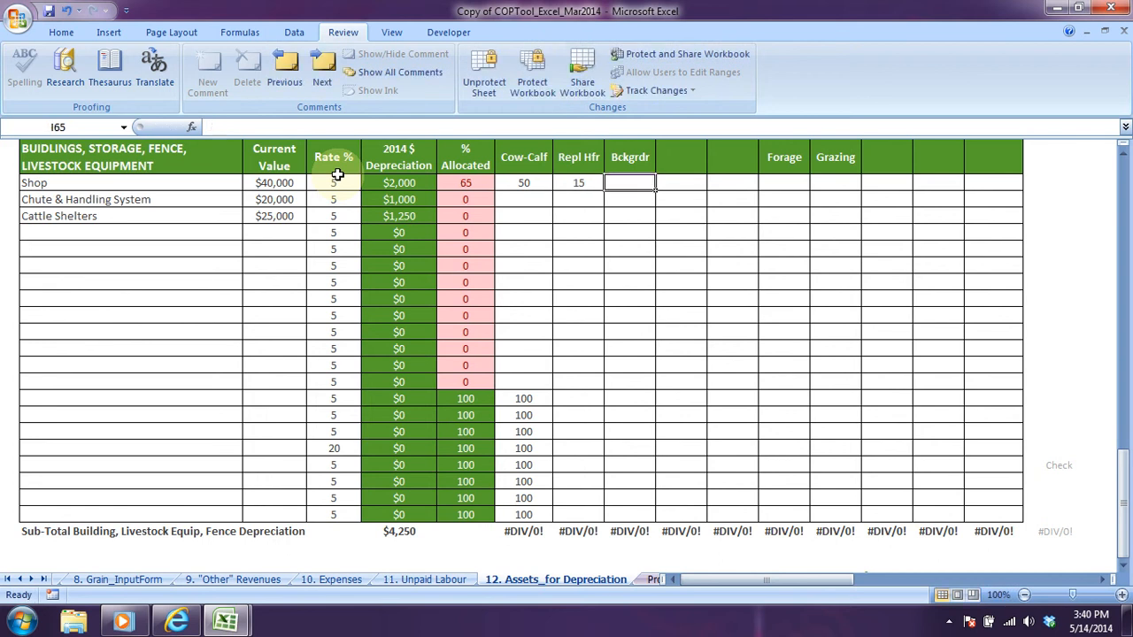
type("7")
key("Return")
Set the Shop's allocations to 20 for Forage and 8 for Grazing
left_click(784, 183)
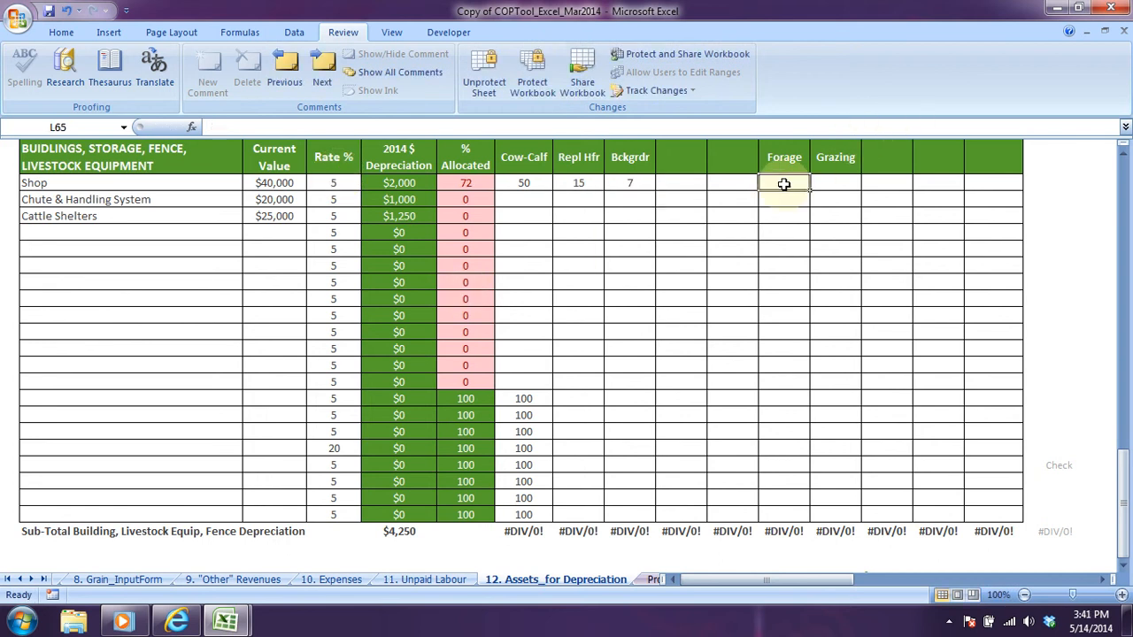
type("20")
key("Right")
type("8")
key("Return")
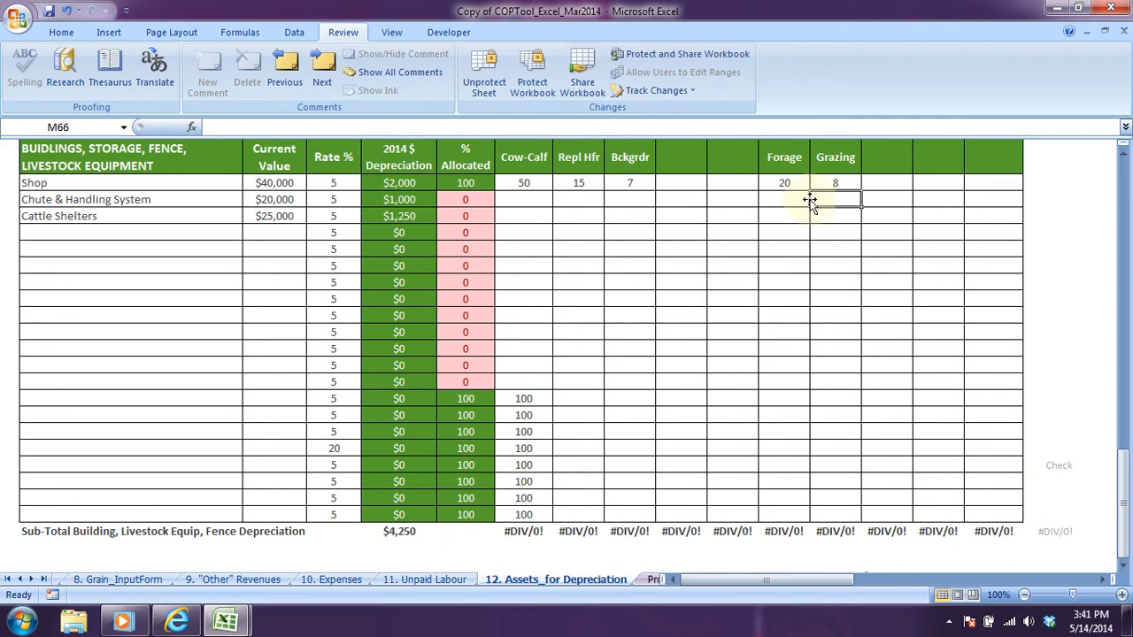
Set the Chute & Handling System's allocations to 75 for Cow-Calf, 10 for Repl Hfr and 15 for Bckgrdr
left_click(537, 199)
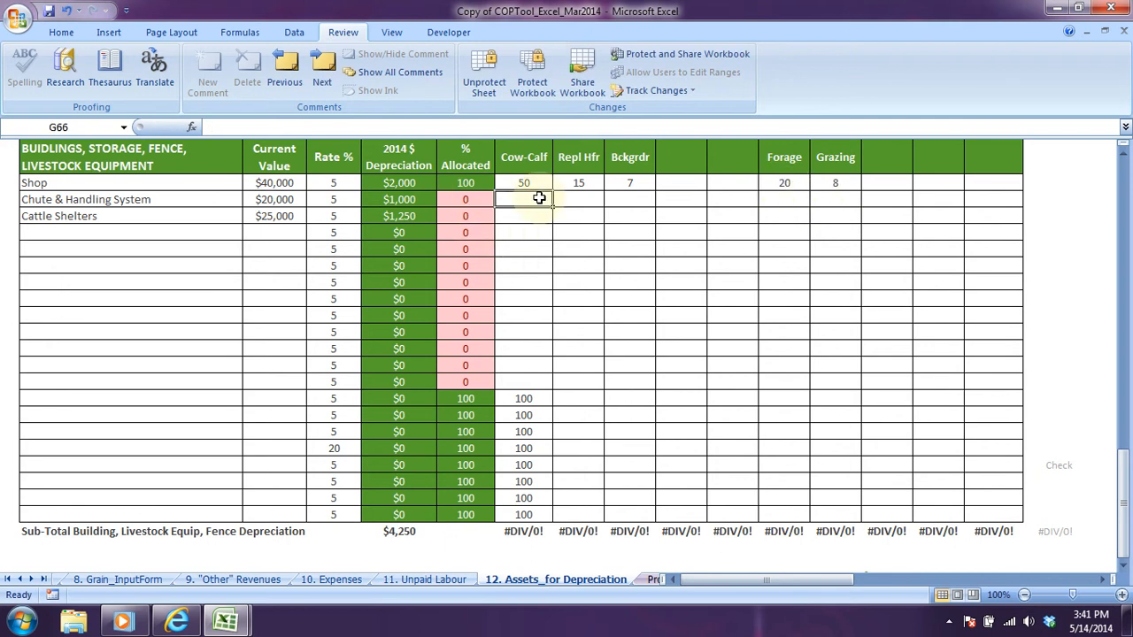
type("75")
key("Right")
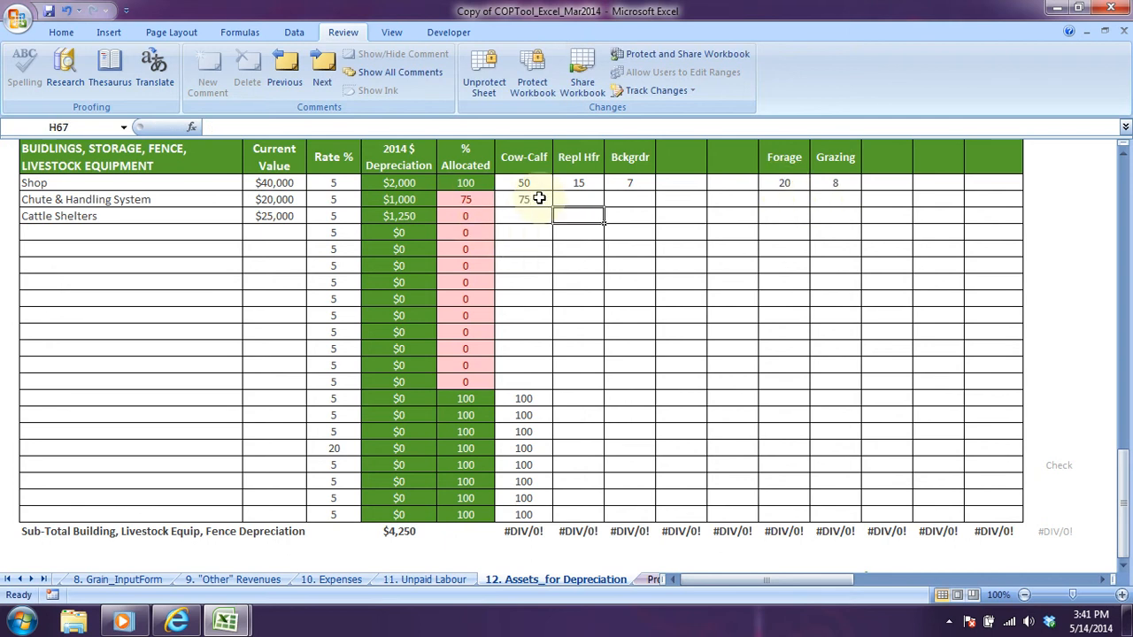
type("10")
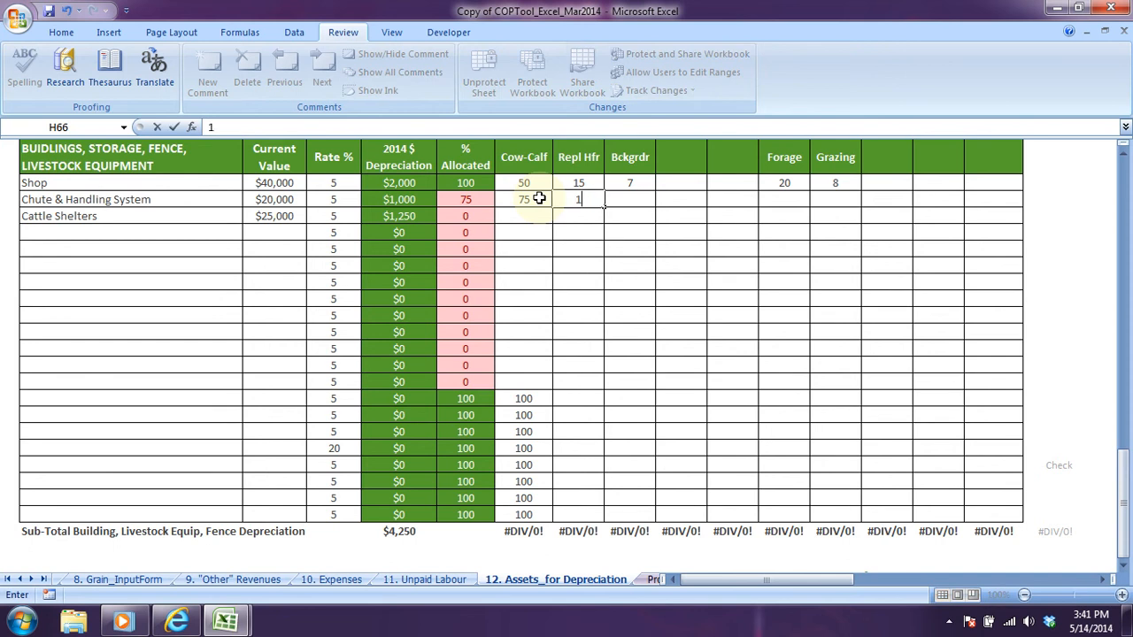
key("Right")
type("15")
key("Return")
Set the Cattle Shelters' allocations to 60 for Cow-Calf, 25 for Repl Hfr and 15 for Bckgrdr
key("Left")
key("Left")
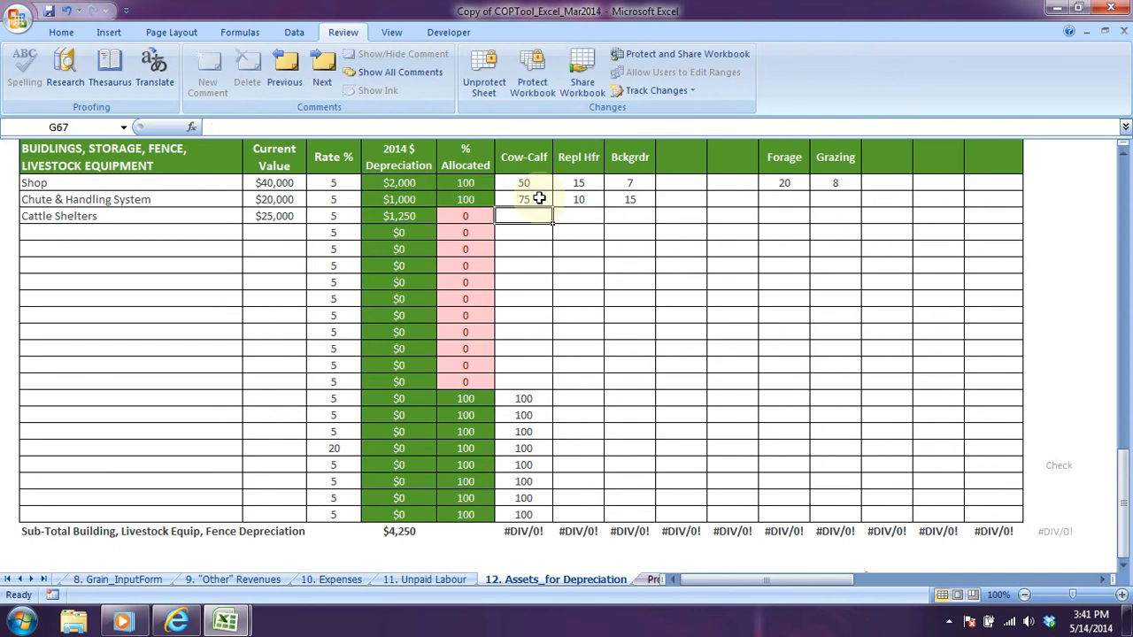
type("6")
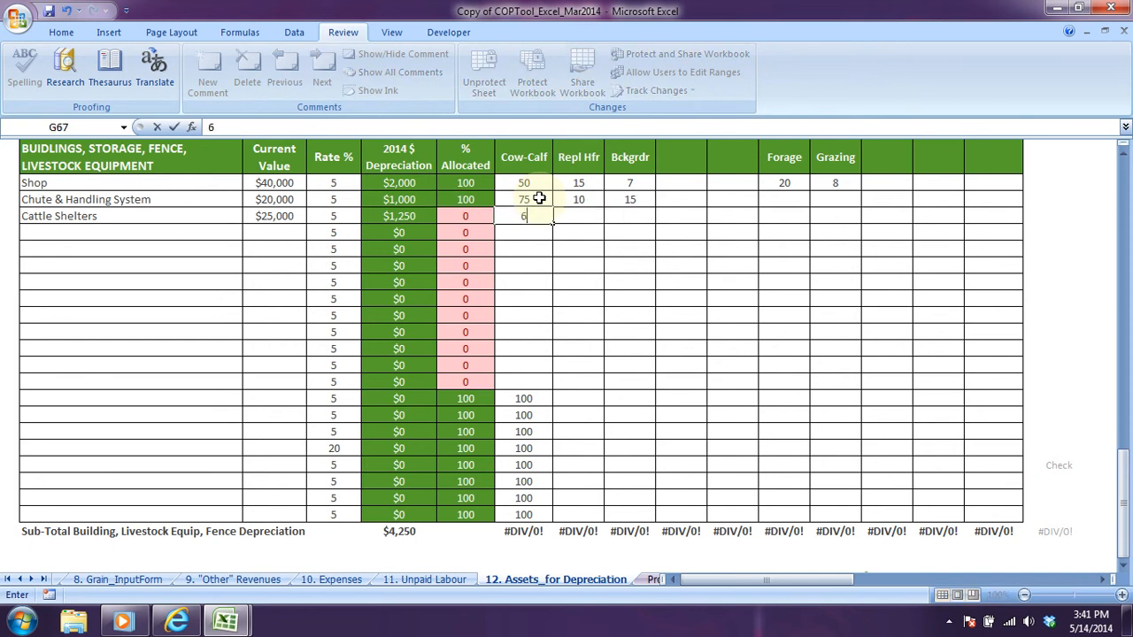
type("0")
key("Right")
type("25")
key("Right")
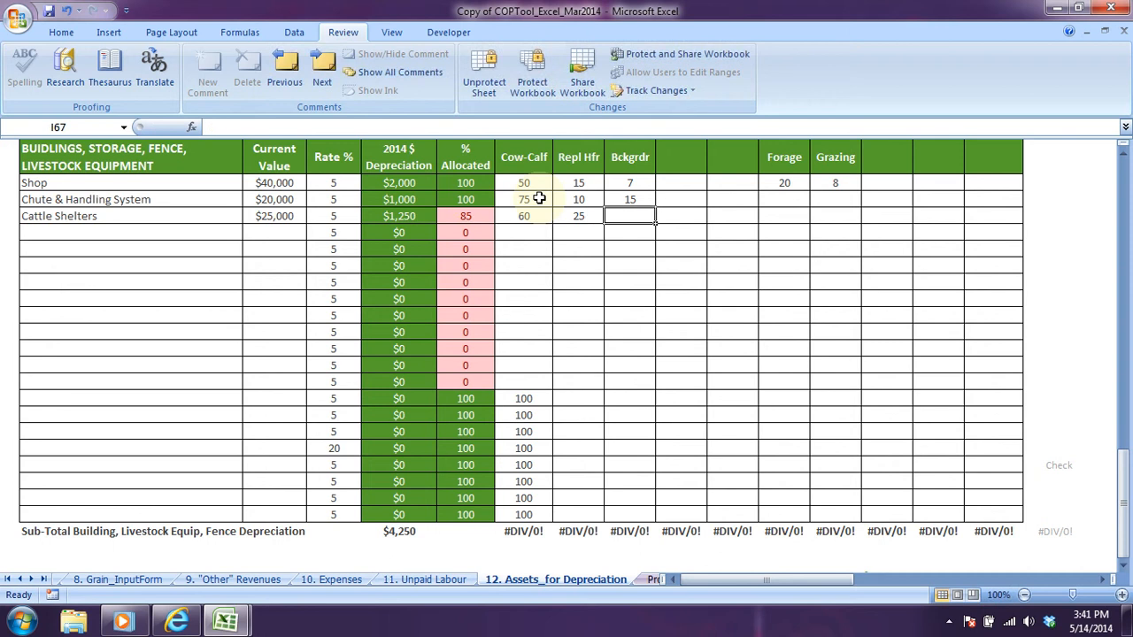
type("15")
key("Return")
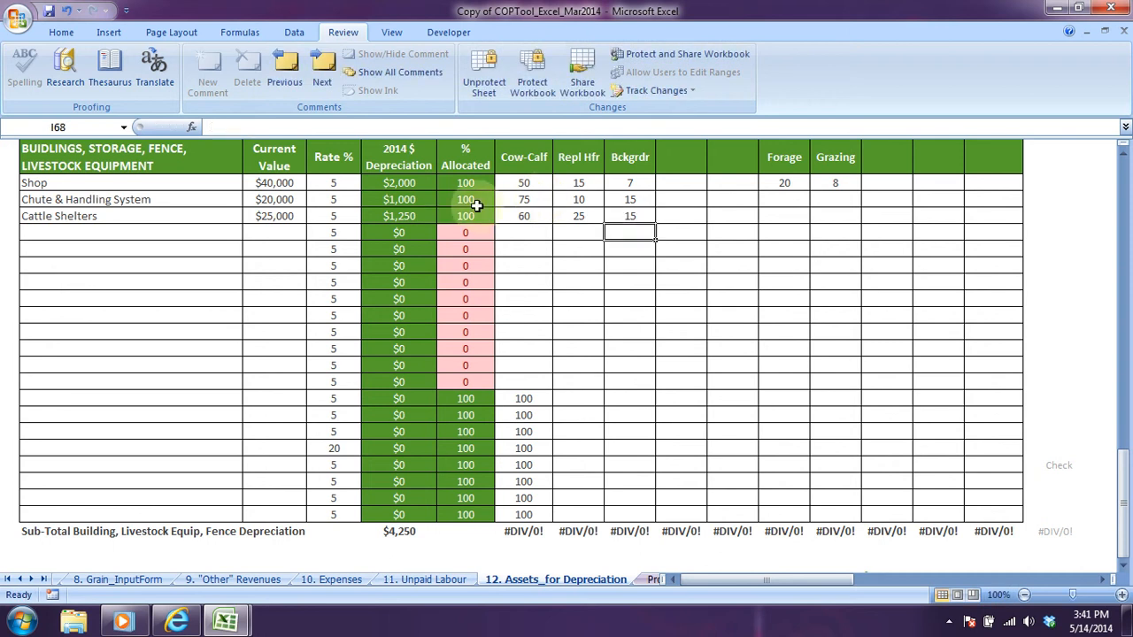
Switch to the COPTool_Excel_TESTFARM workbook and bring up its completed Step 3 building and livestock equipment table
left_click(66, 235)
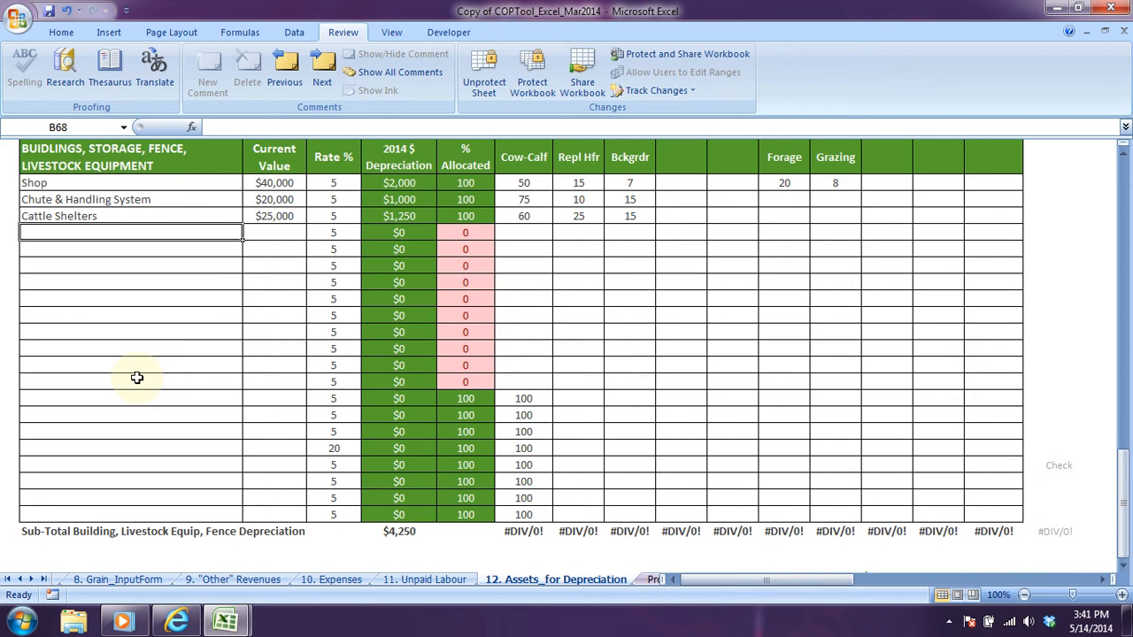
mouse_move(226, 622)
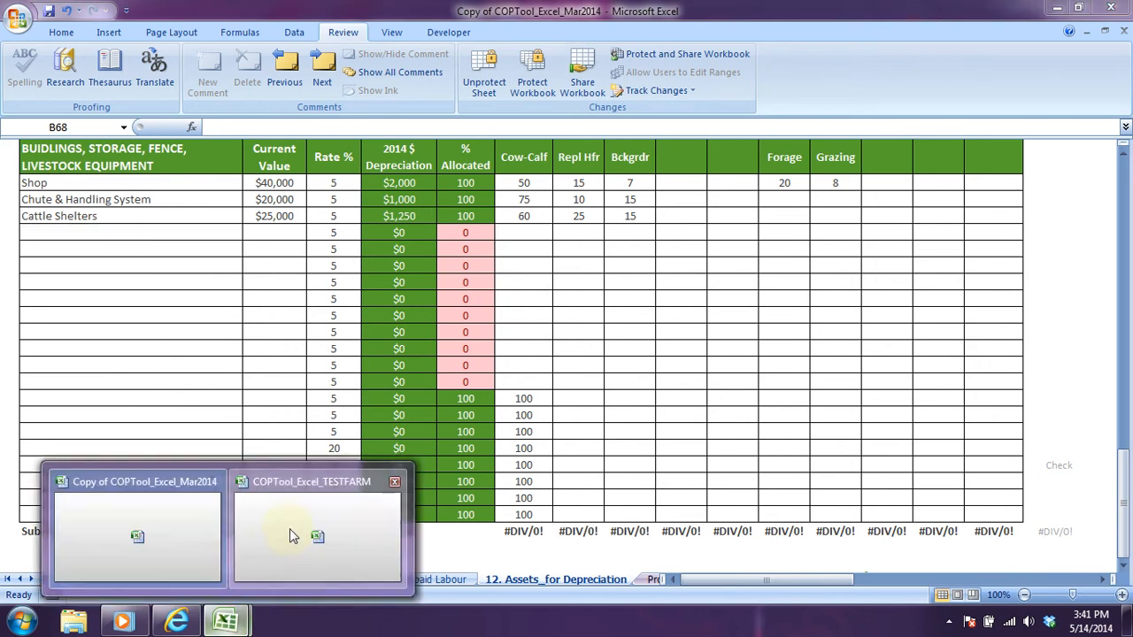
left_click(290, 528)
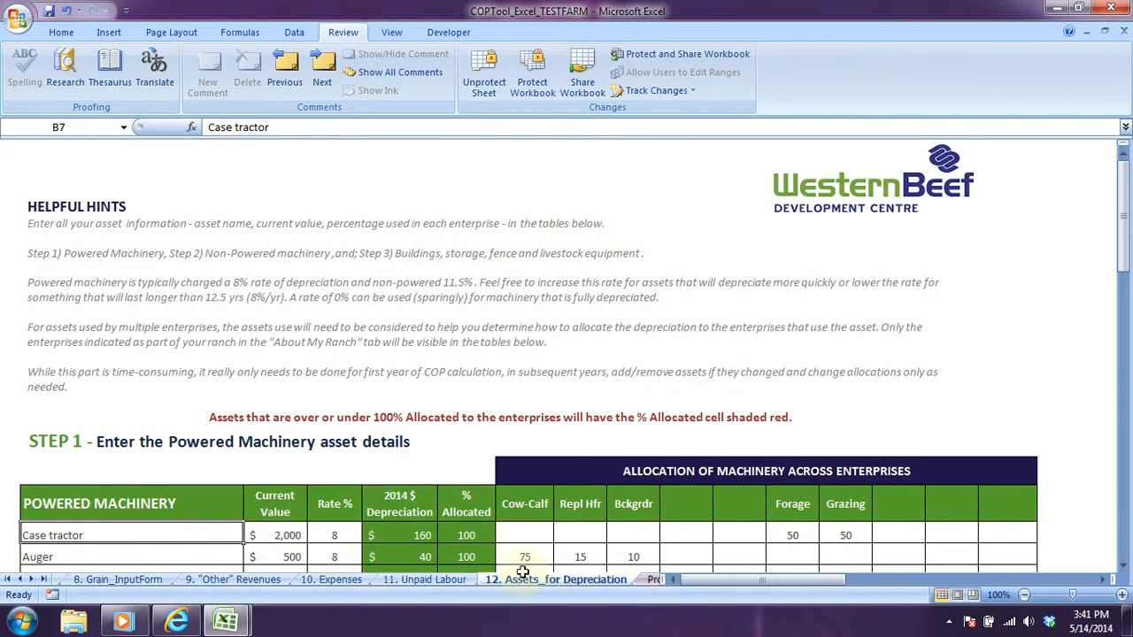
scroll(514, 453, "down", 10)
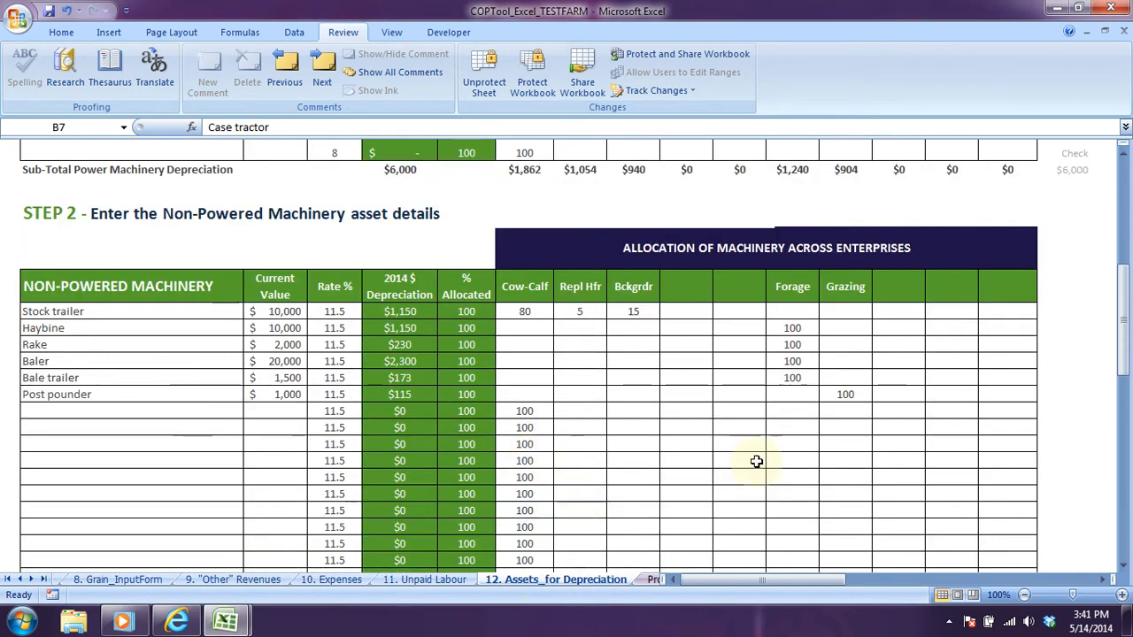
scroll(307, 396, "down", 10)
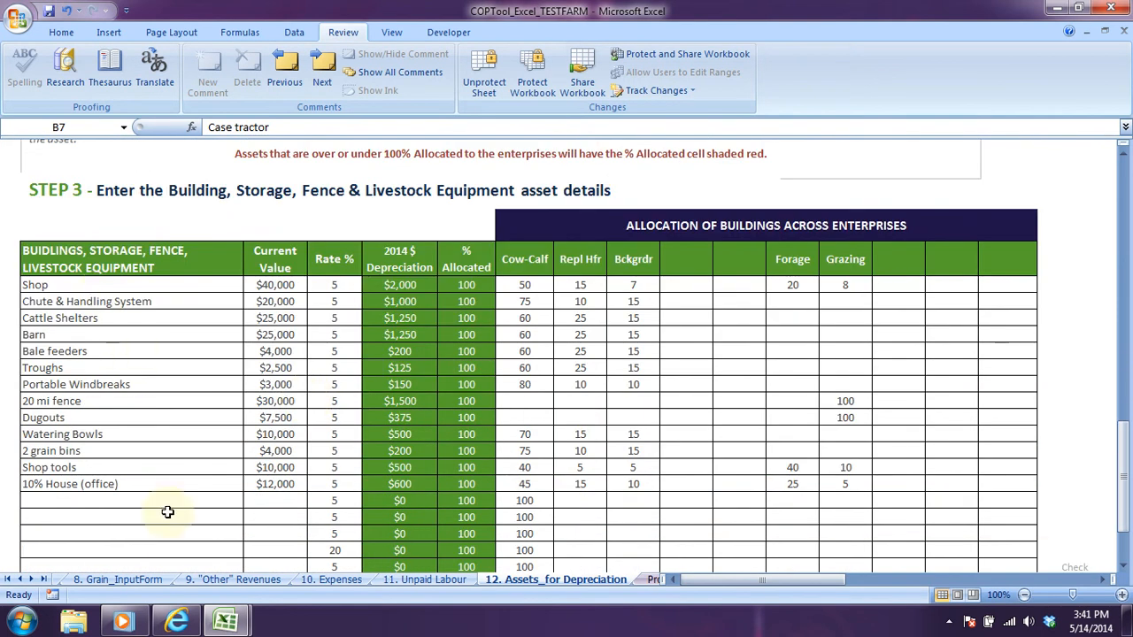
Examine the Step 3 building assets, their enterprise allocations and the depreciation subtotals for each enterprise
scroll(354, 487, "down", 3)
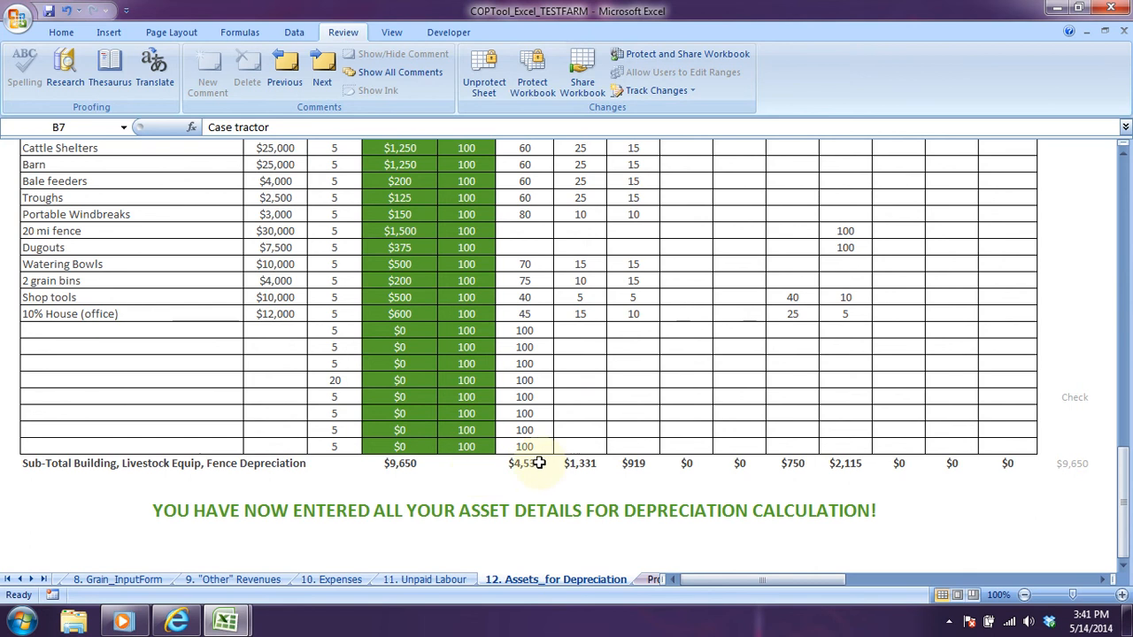
scroll(538, 463, "up", 3)
scroll(538, 463, "down", 2)
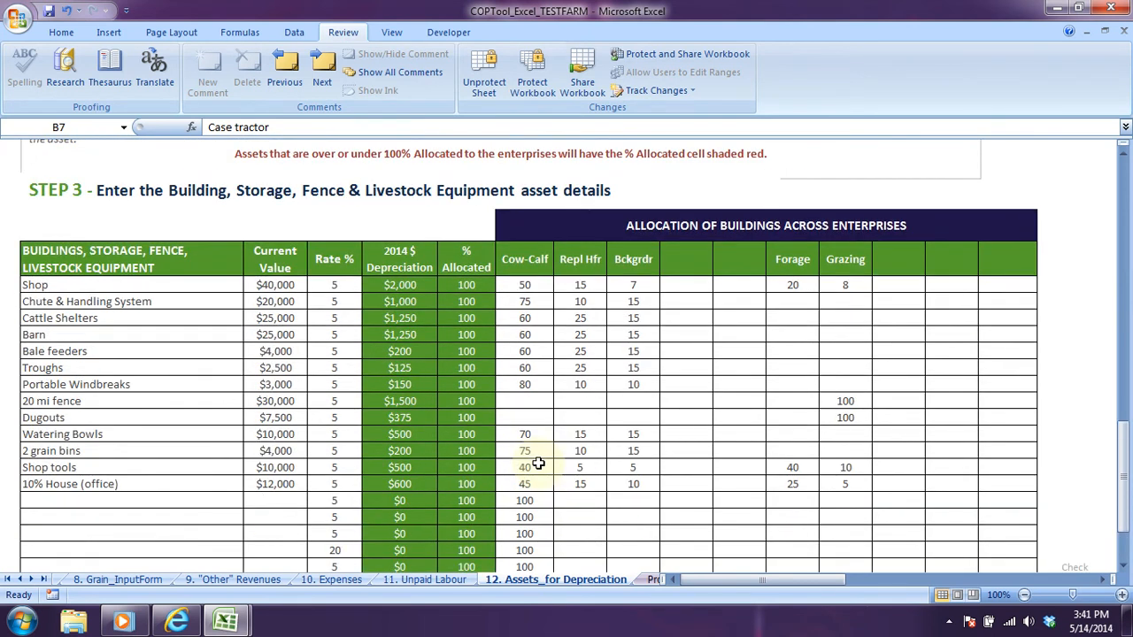
scroll(538, 463, "down", 1)
scroll(539, 463, "up", 3)
scroll(538, 463, "down", 4)
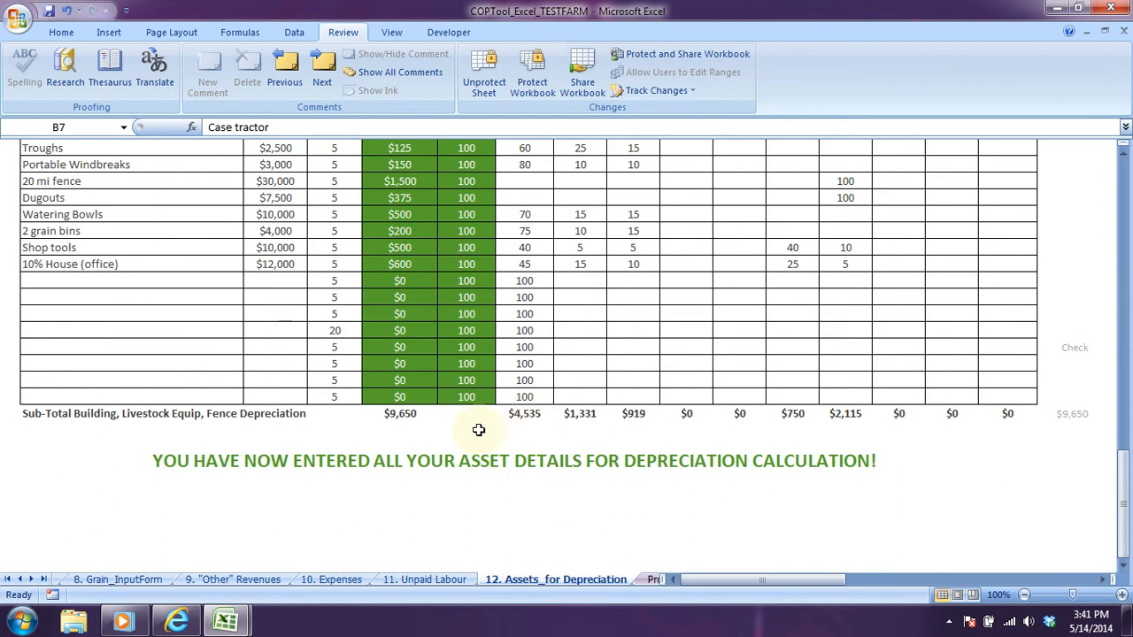
scroll(543, 385, "up", 5)
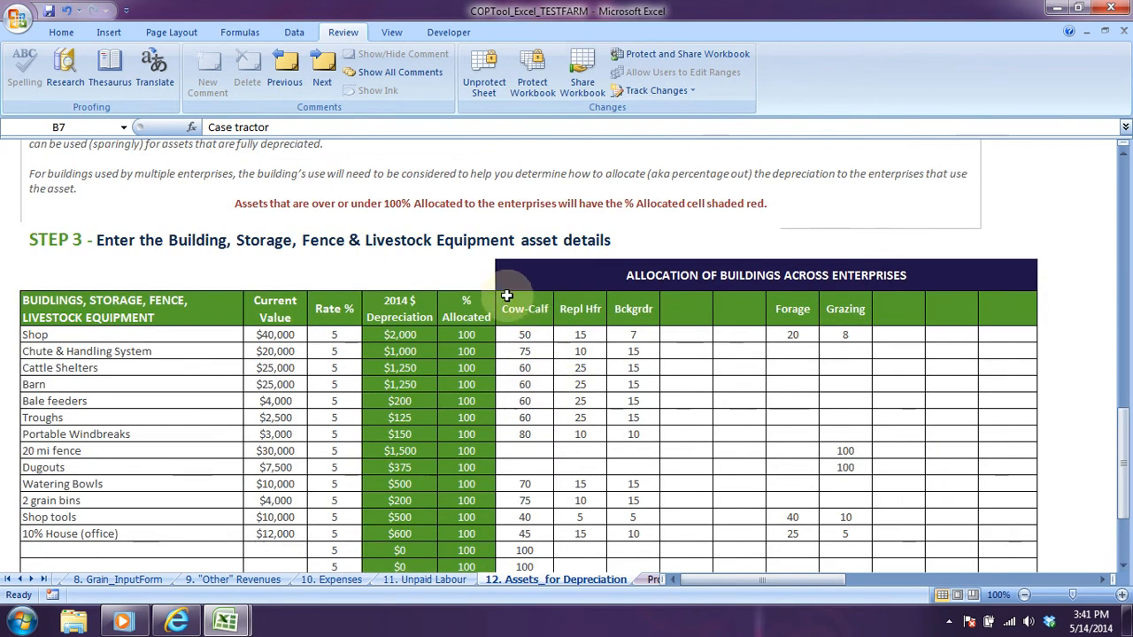
scroll(580, 354, "down", 6)
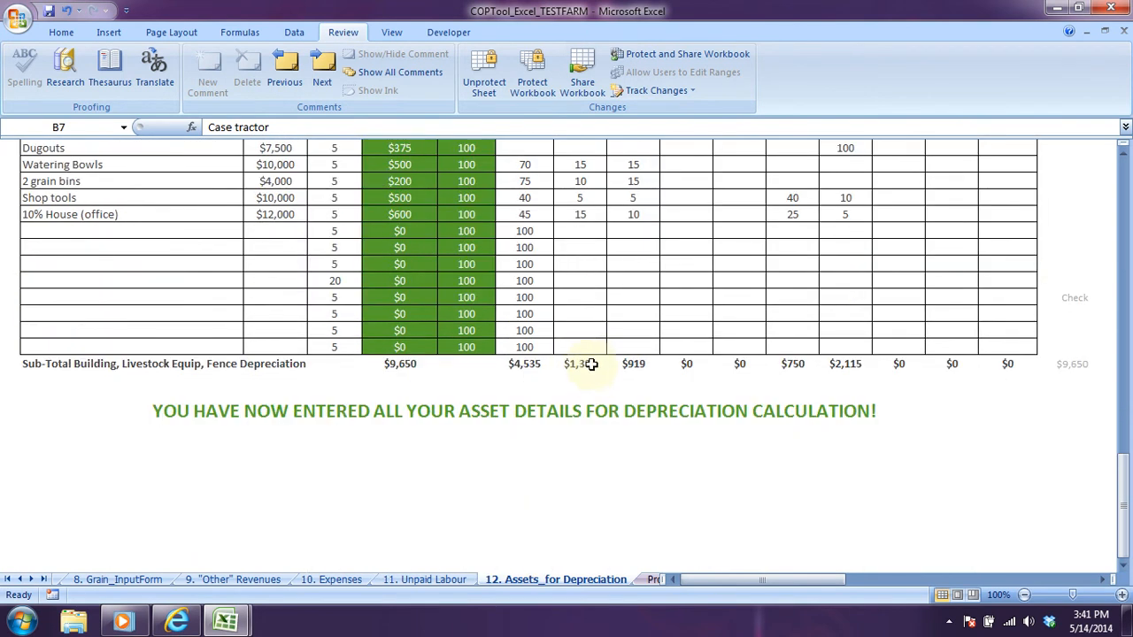
scroll(590, 322, "up", 5)
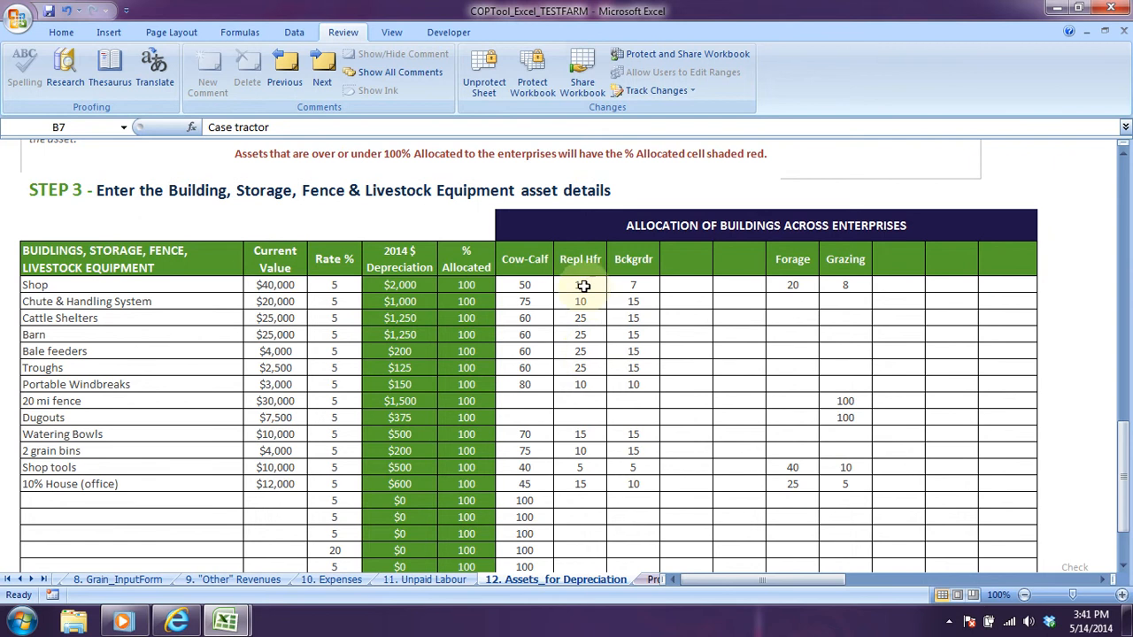
scroll(586, 319, "up", 2)
scroll(589, 354, "down", 6)
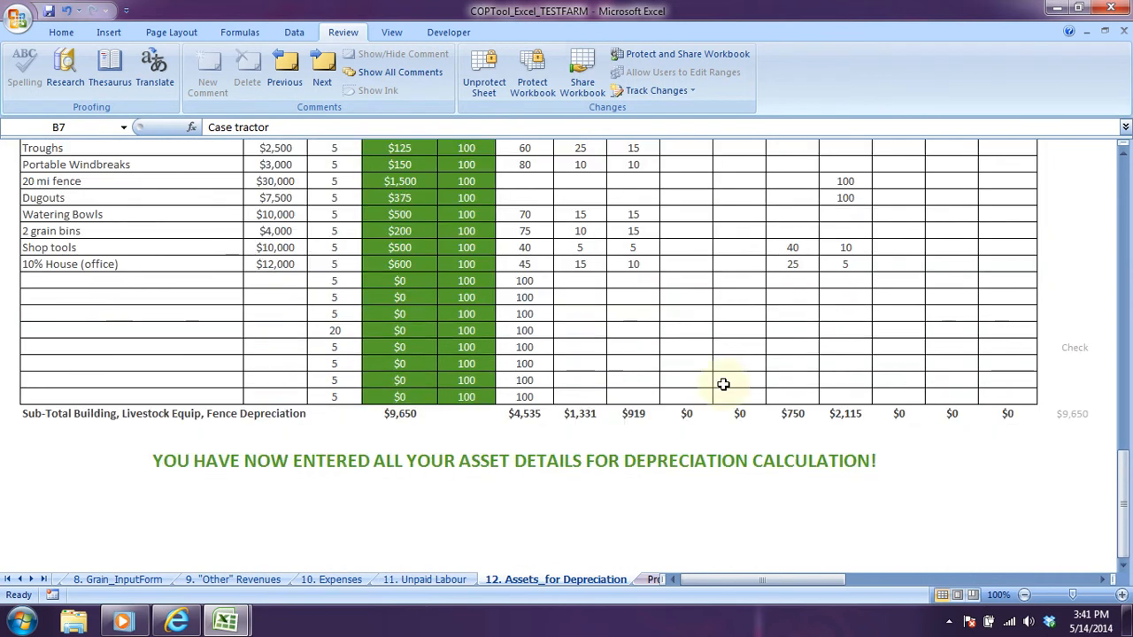
scroll(629, 405, "up", 7)
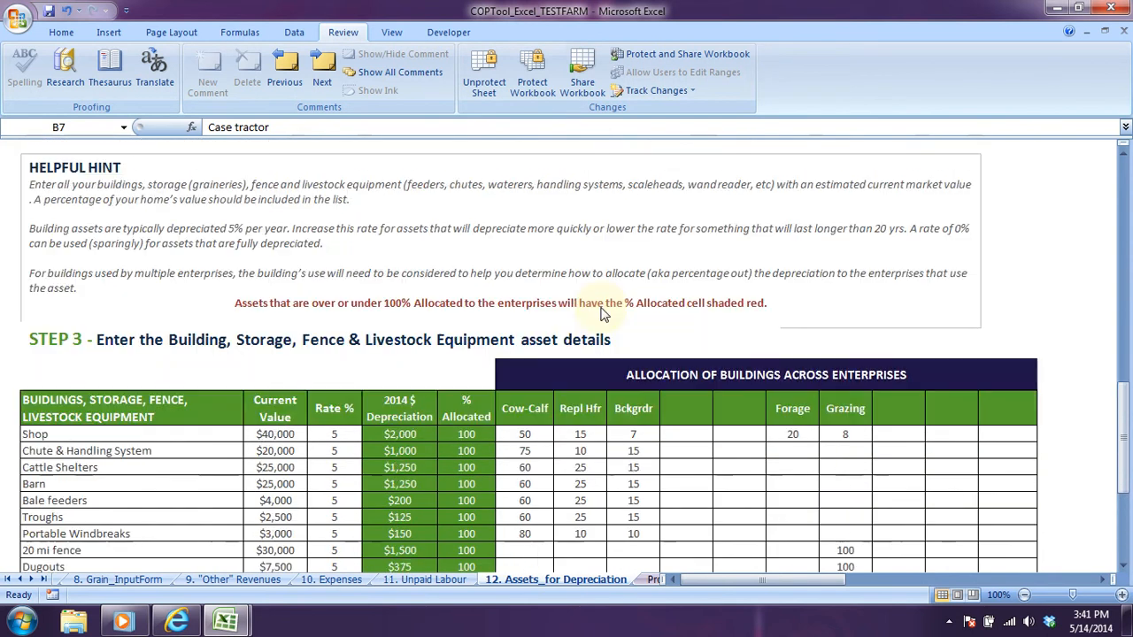
Review the non-powered and powered machinery tables, comparing their enterprise allocations with the depreciation subtotals
scroll(601, 314, "up", 8)
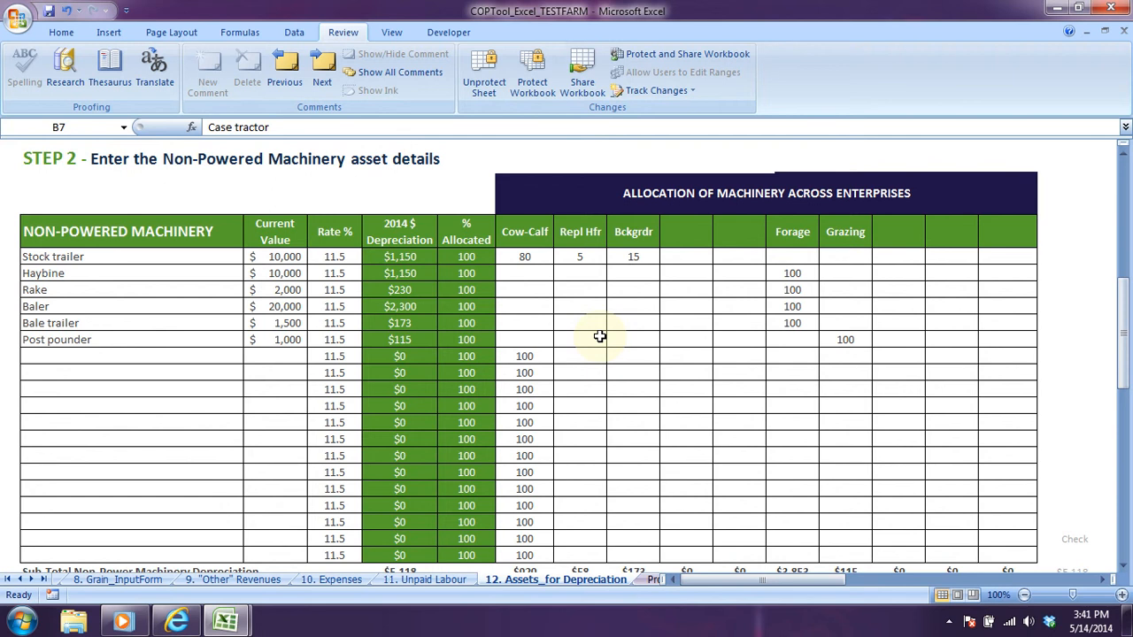
scroll(600, 336, "down", 1)
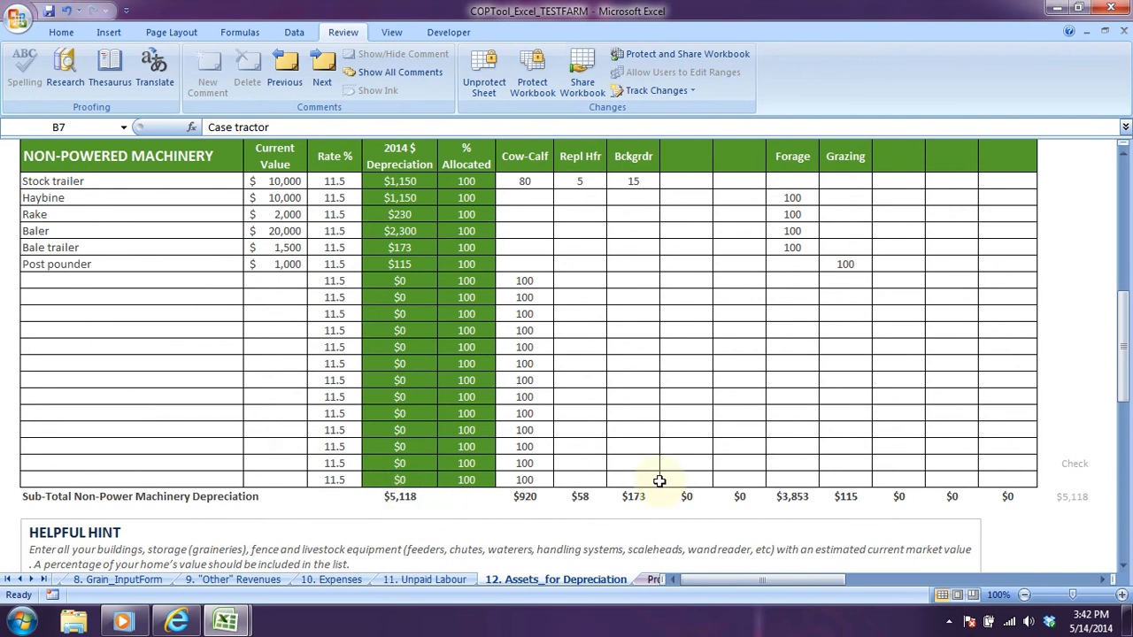
scroll(805, 425, "up", 2)
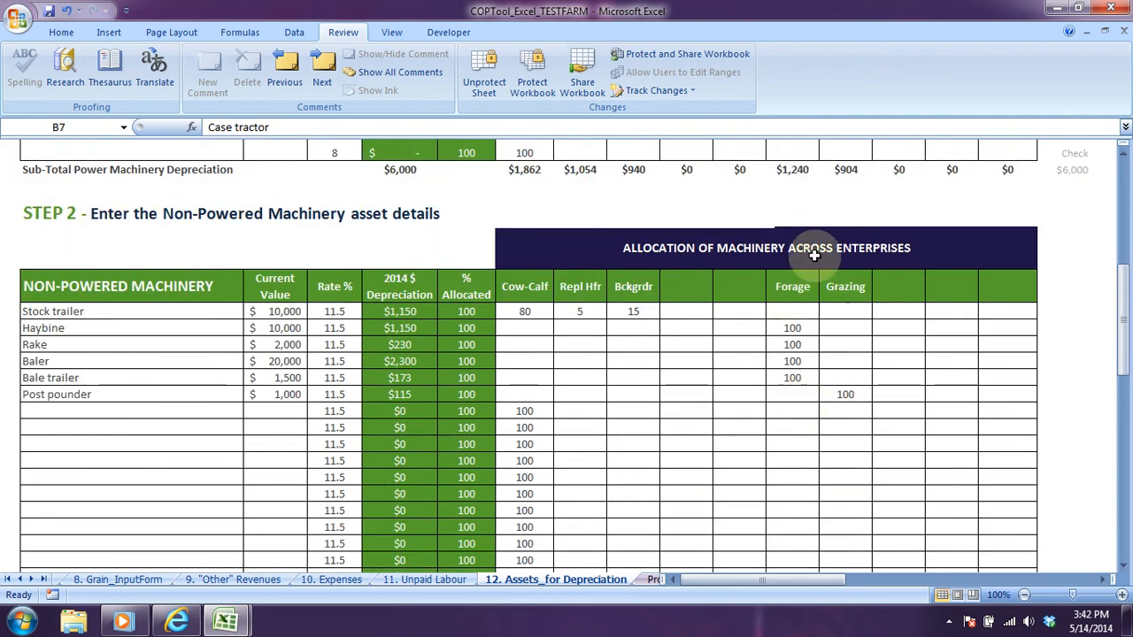
scroll(664, 363, "up", 2)
scroll(644, 374, "up", 6)
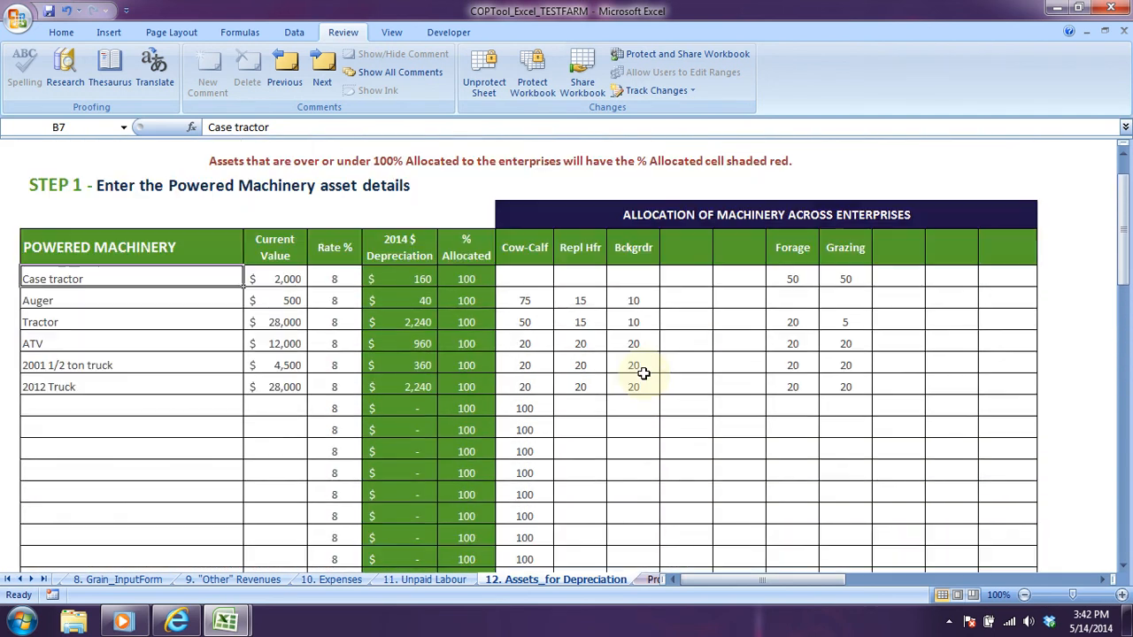
scroll(643, 373, "down", 2)
scroll(647, 372, "up", 6)
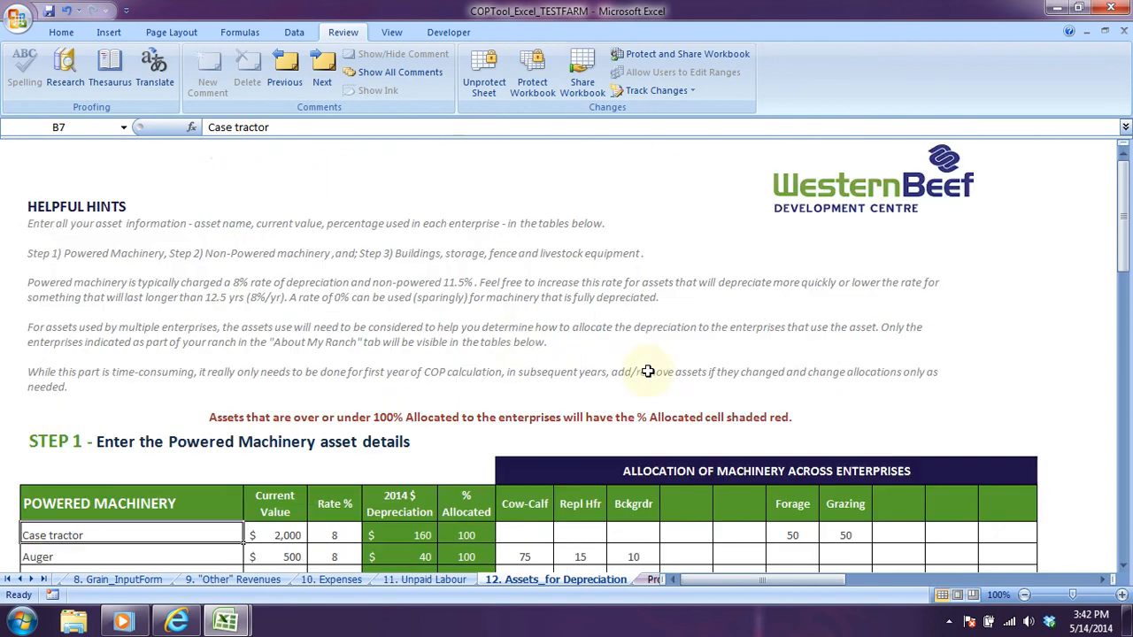
scroll(613, 393, "down", 6)
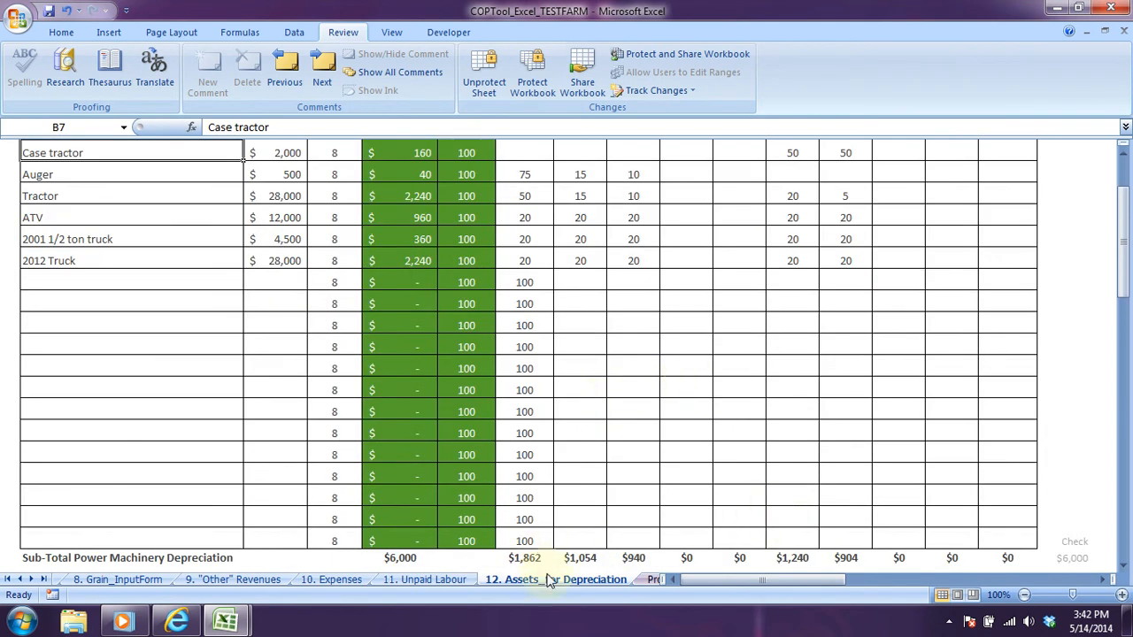
scroll(541, 540, "up", 7)
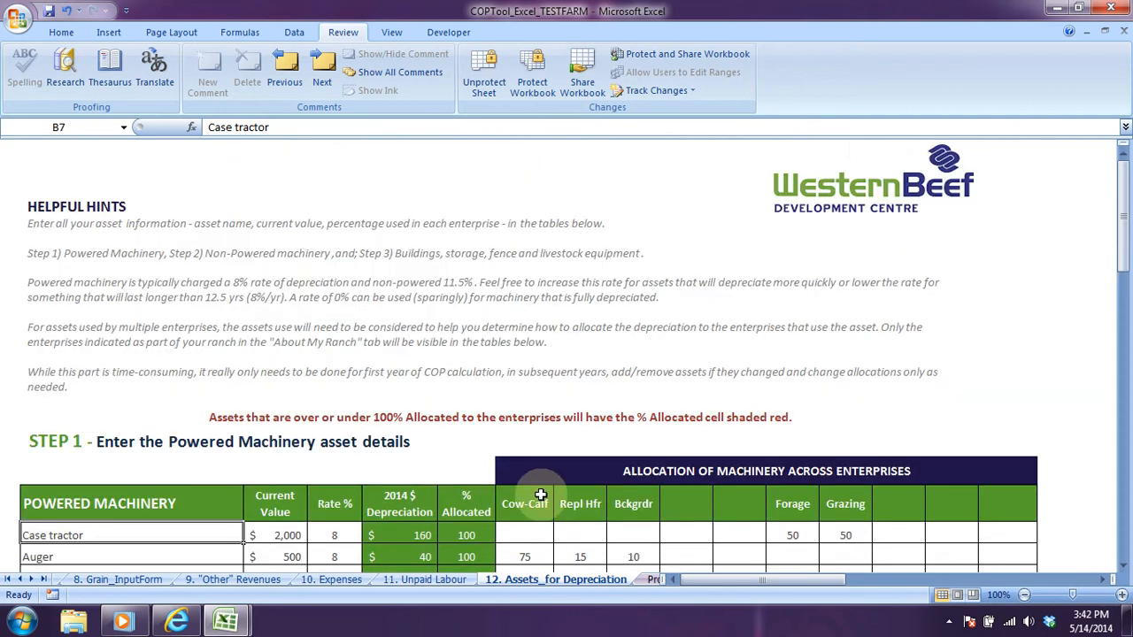
scroll(536, 482, "down", 9)
scroll(568, 473, "up", 1)
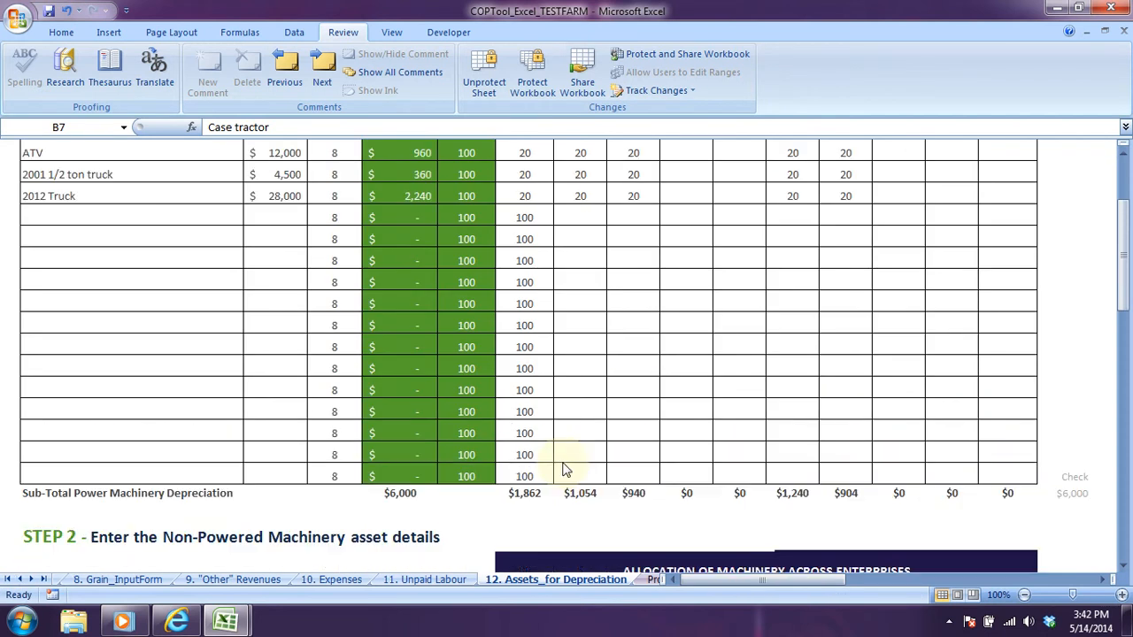
scroll(565, 469, "up", 1)
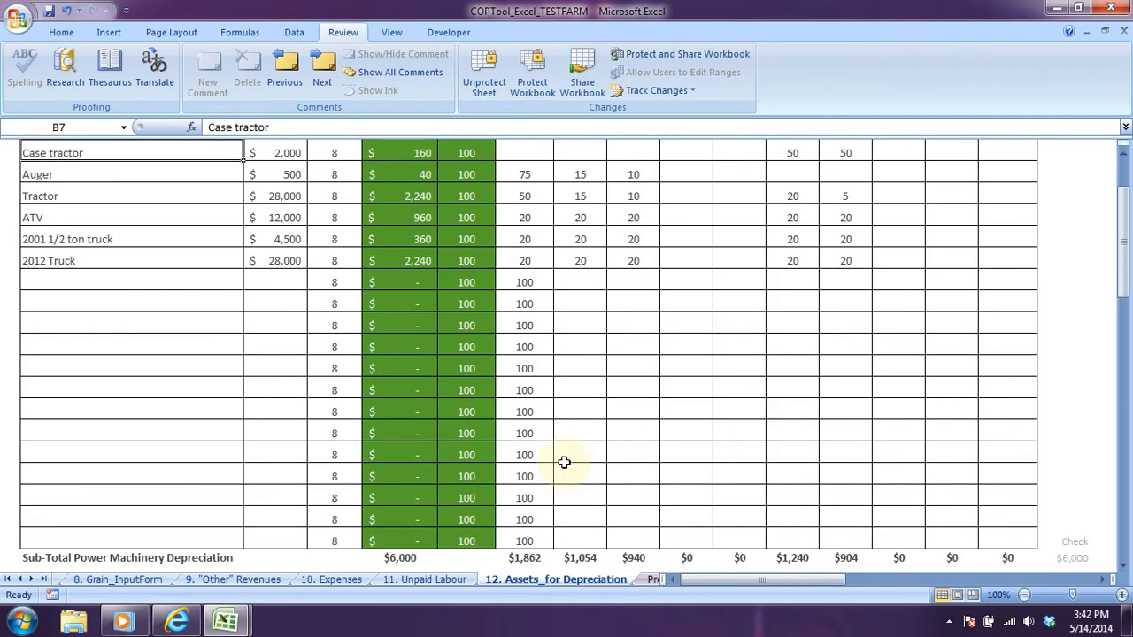
scroll(791, 528, "up", 2)
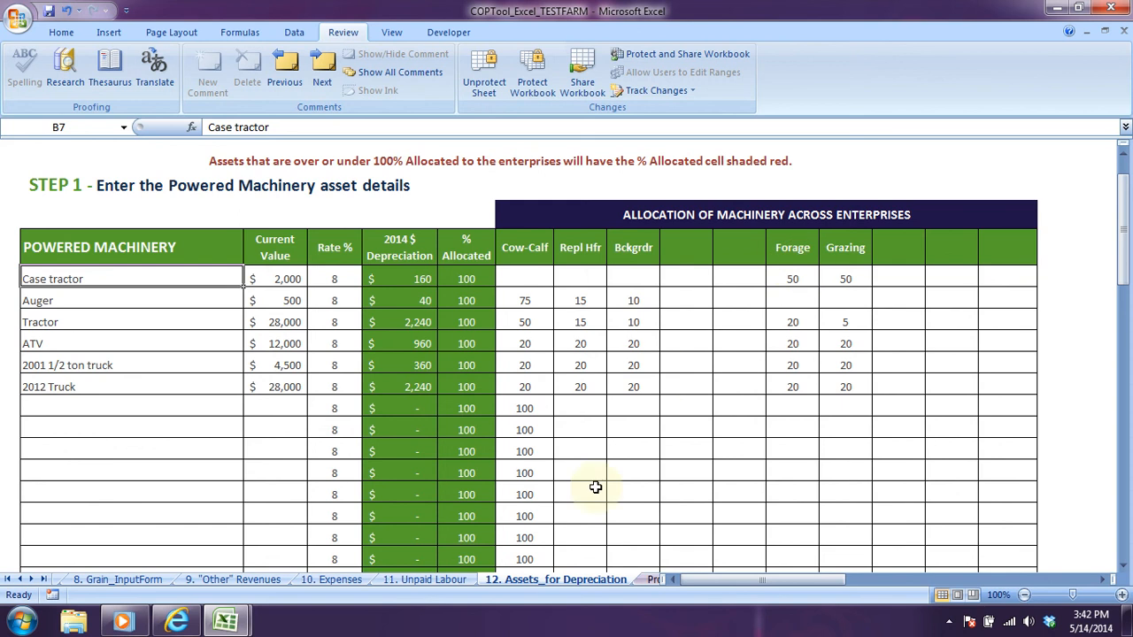
scroll(149, 434, "down", 2)
scroll(148, 434, "down", 3)
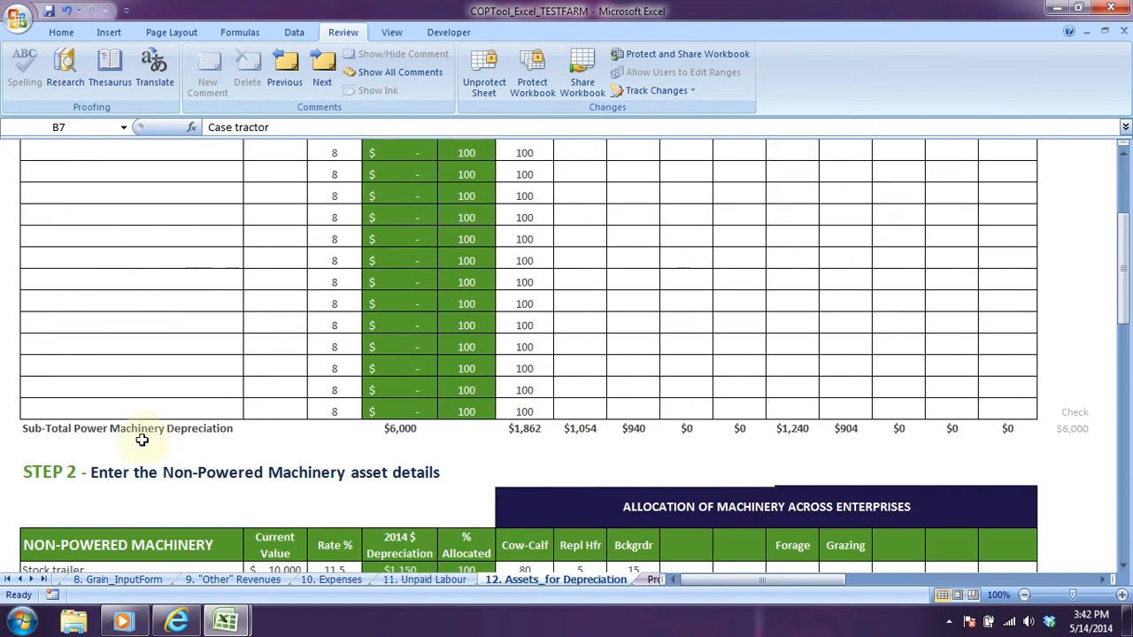
scroll(143, 439, "up", 8)
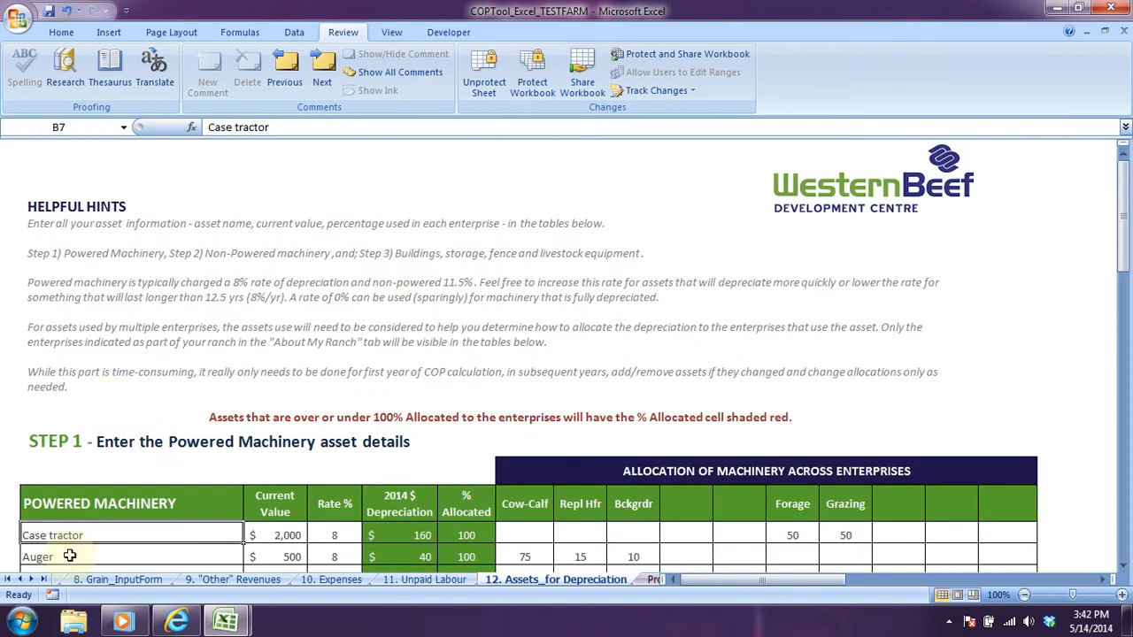
Examine the listed non-powered machinery and its current values, including the stock trailer's, and look over the powered machinery again
scroll(133, 430, "down", 7)
scroll(133, 428, "down", 6)
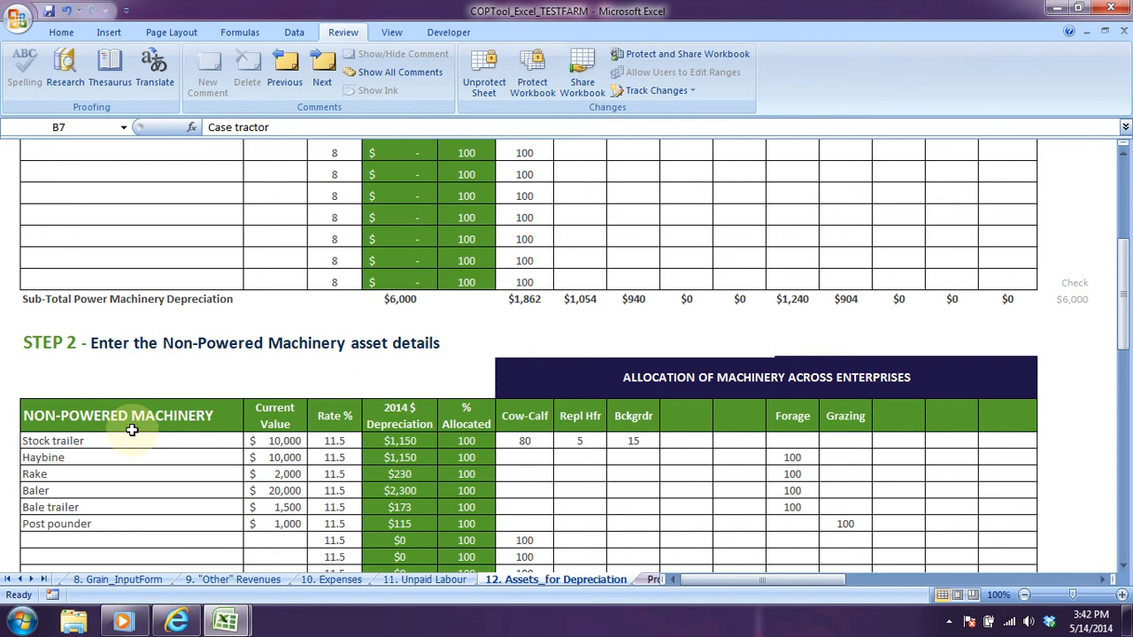
scroll(131, 427, "down", 1)
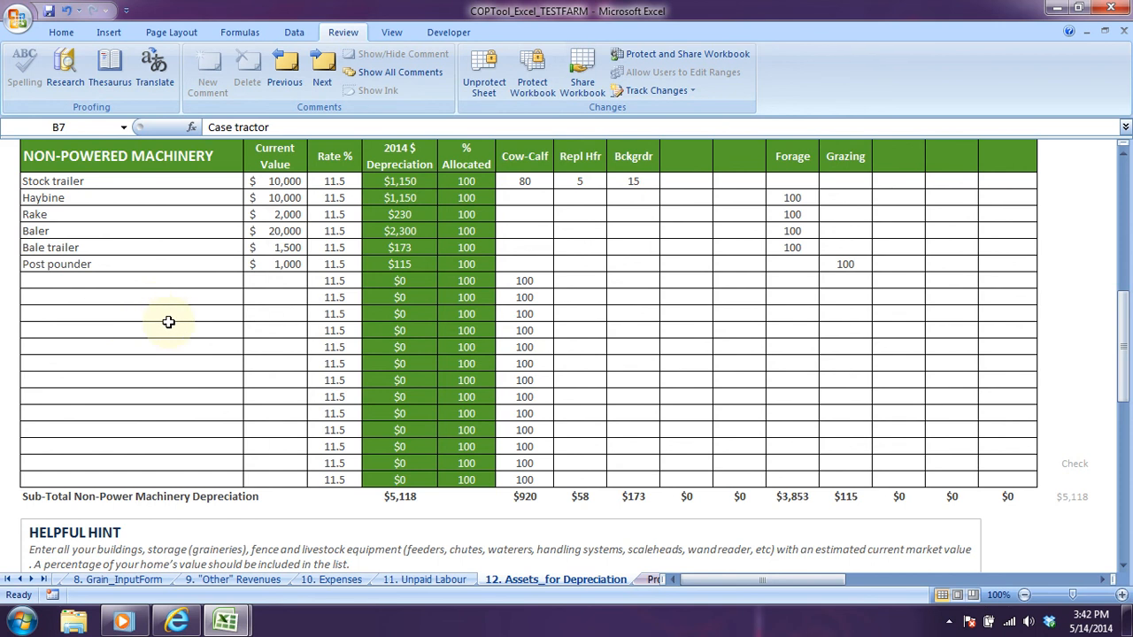
scroll(168, 322, "up", 2)
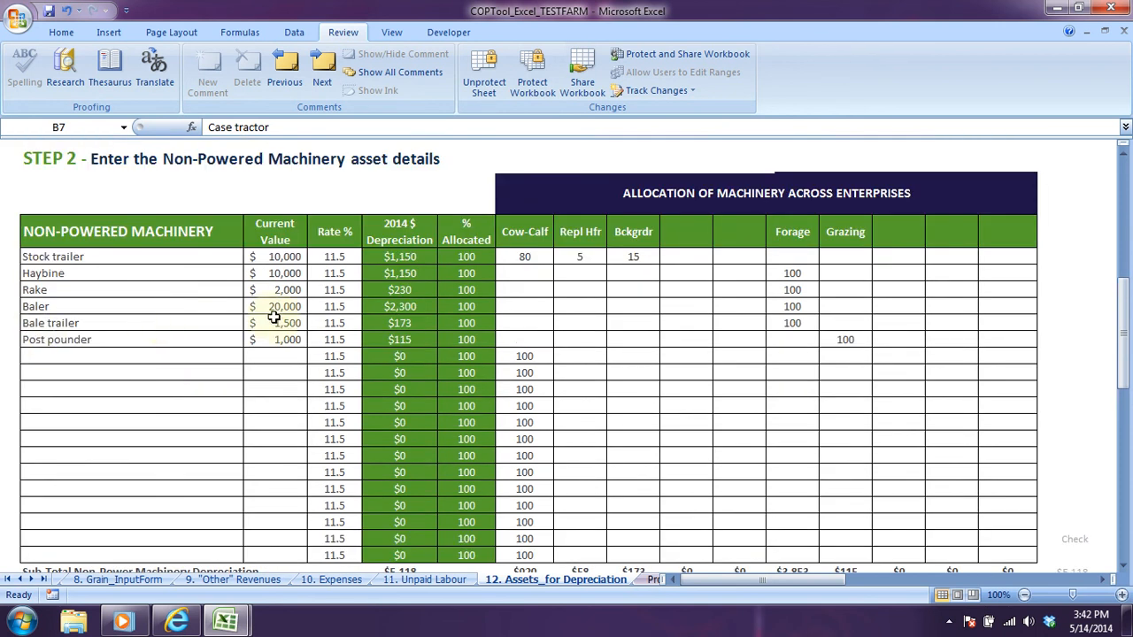
left_click(270, 256)
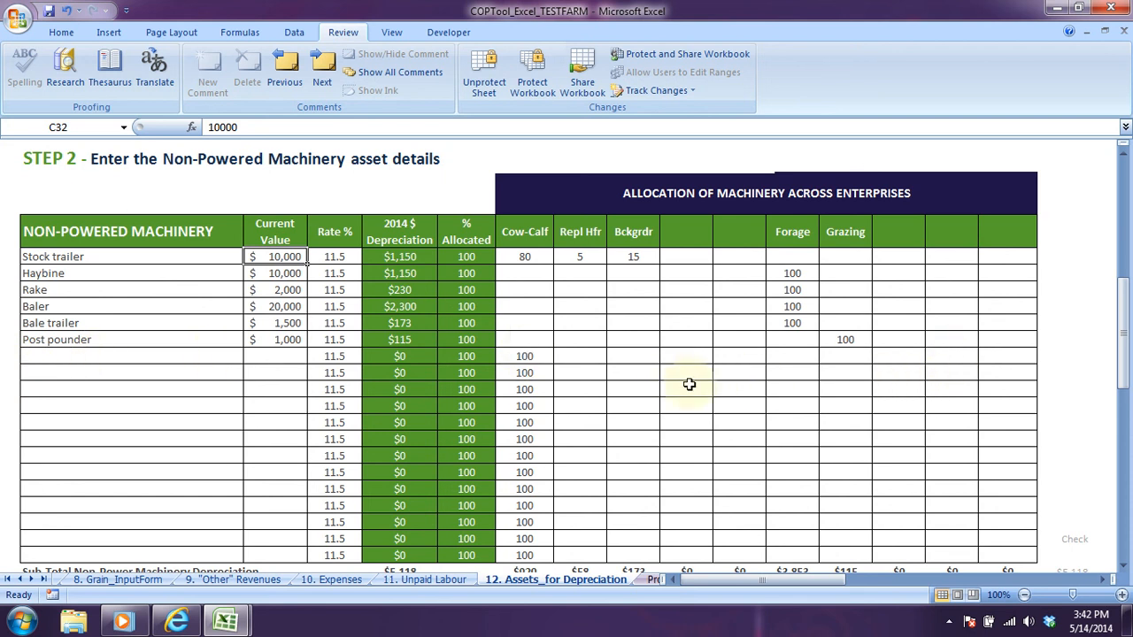
scroll(141, 330, "down", 1)
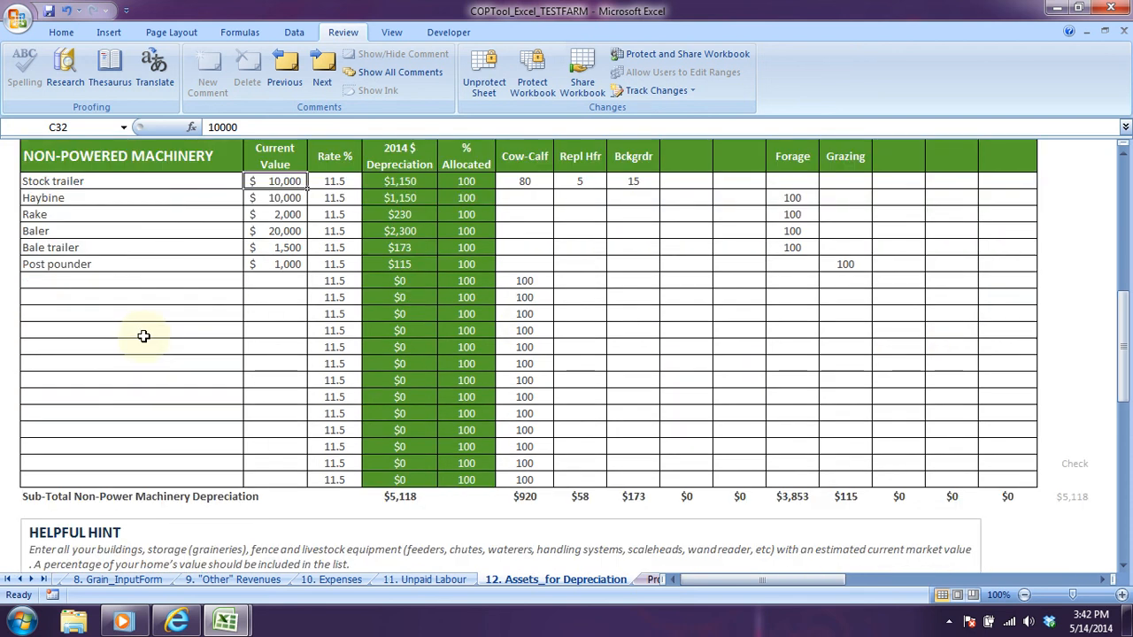
scroll(142, 330, "up", 20)
scroll(146, 335, "down", 15)
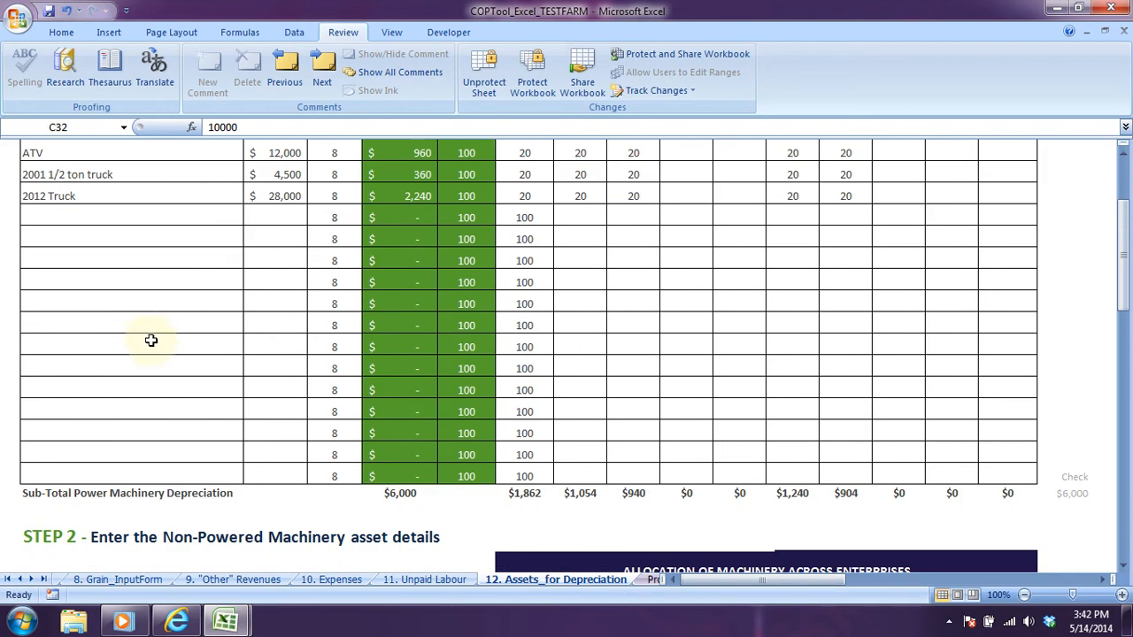
left_click(949, 622)
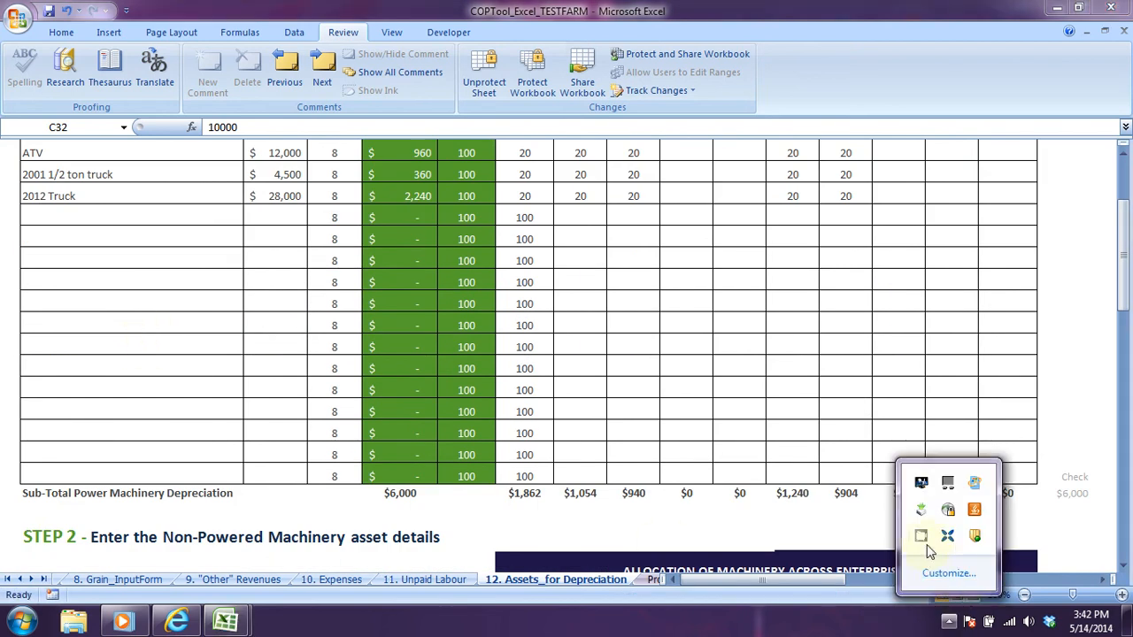